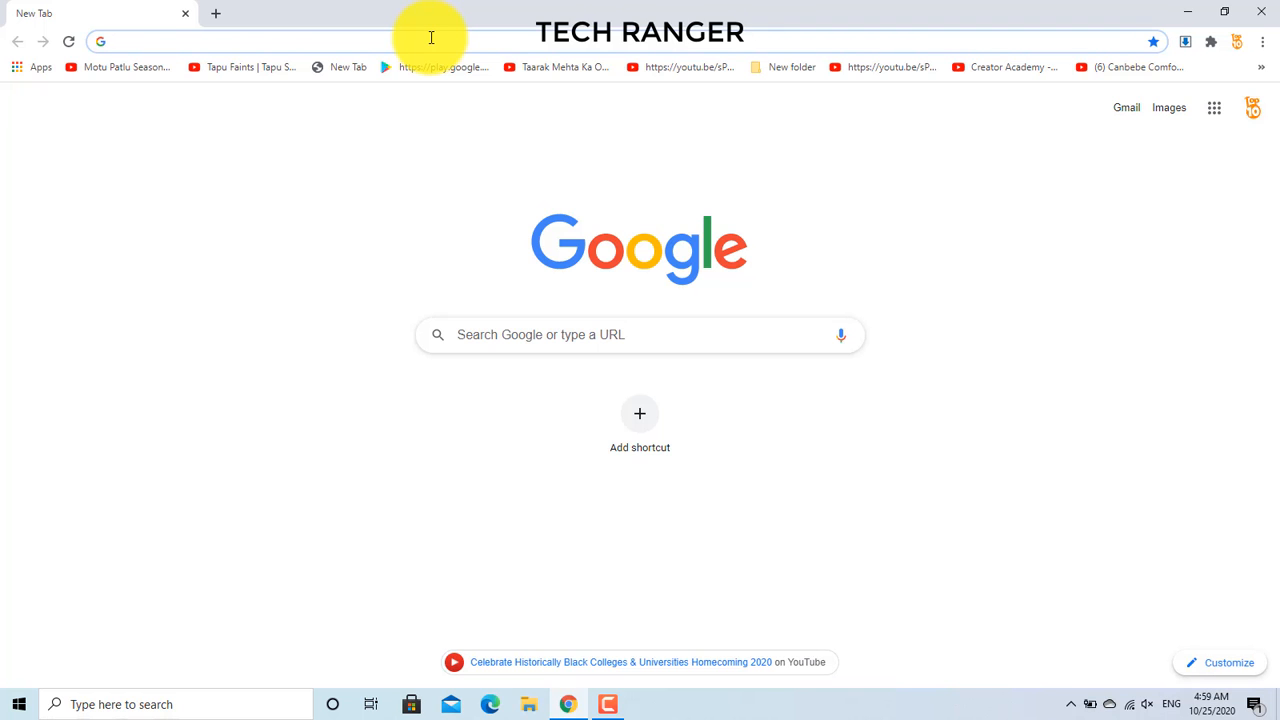
Step: Open hosterpk.com, then Google 'a2 hosting' in a second tab
text(hos)
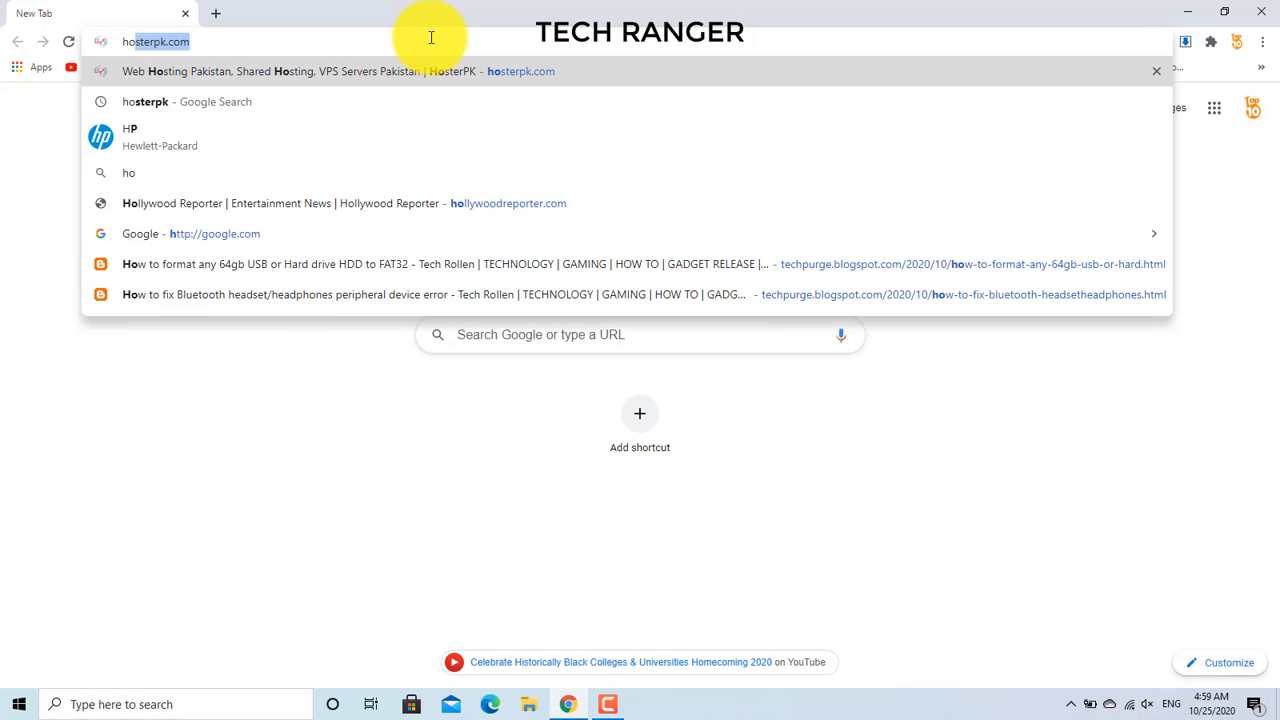
text(terpk)
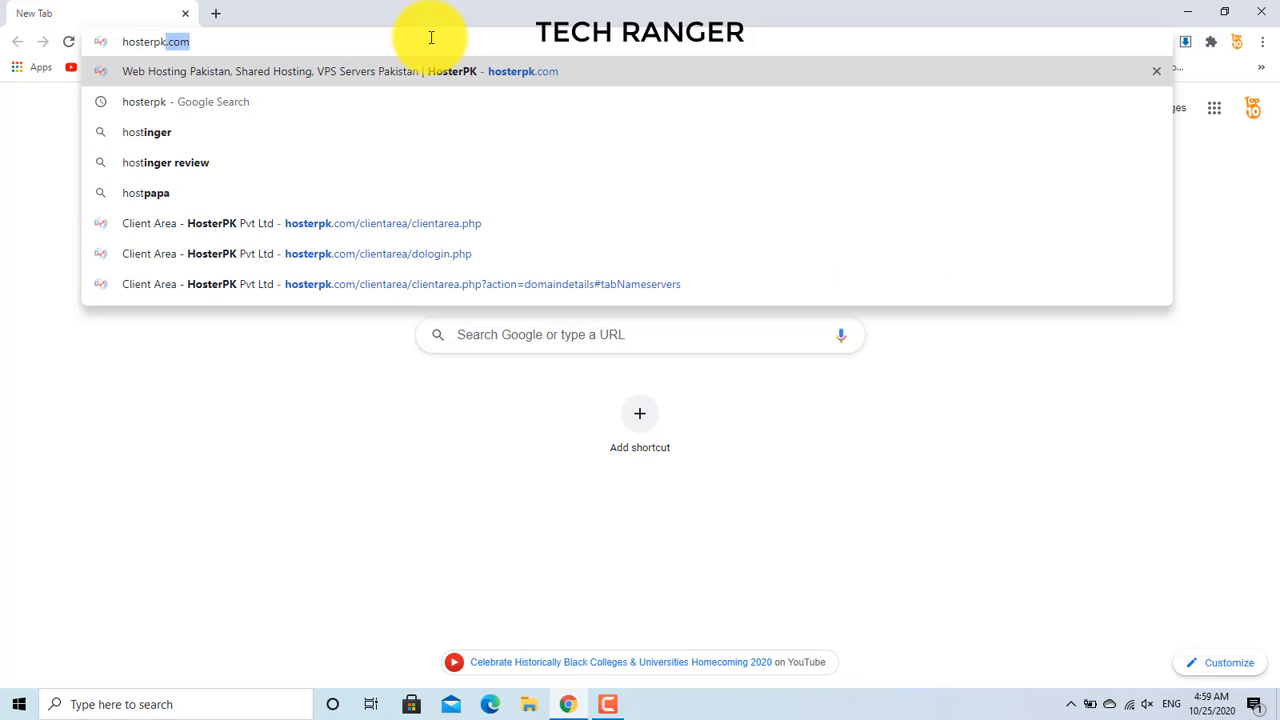
key(Return)
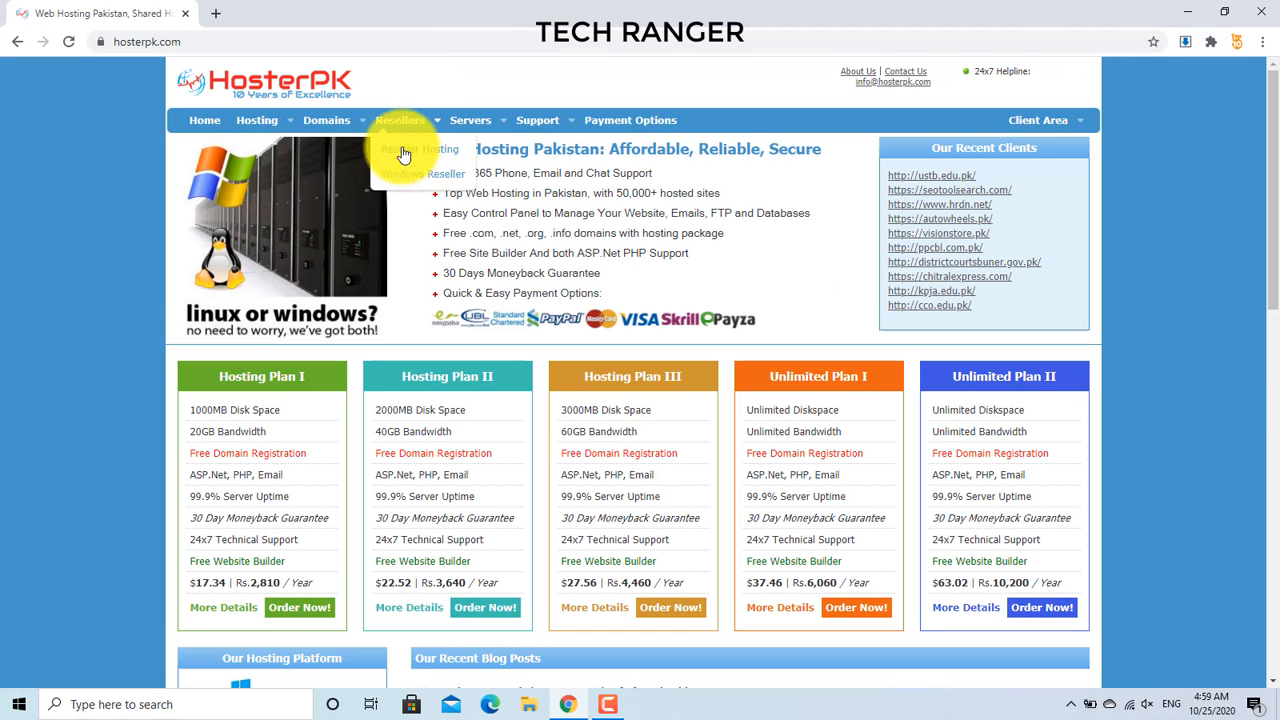
mouse_move(403, 165)
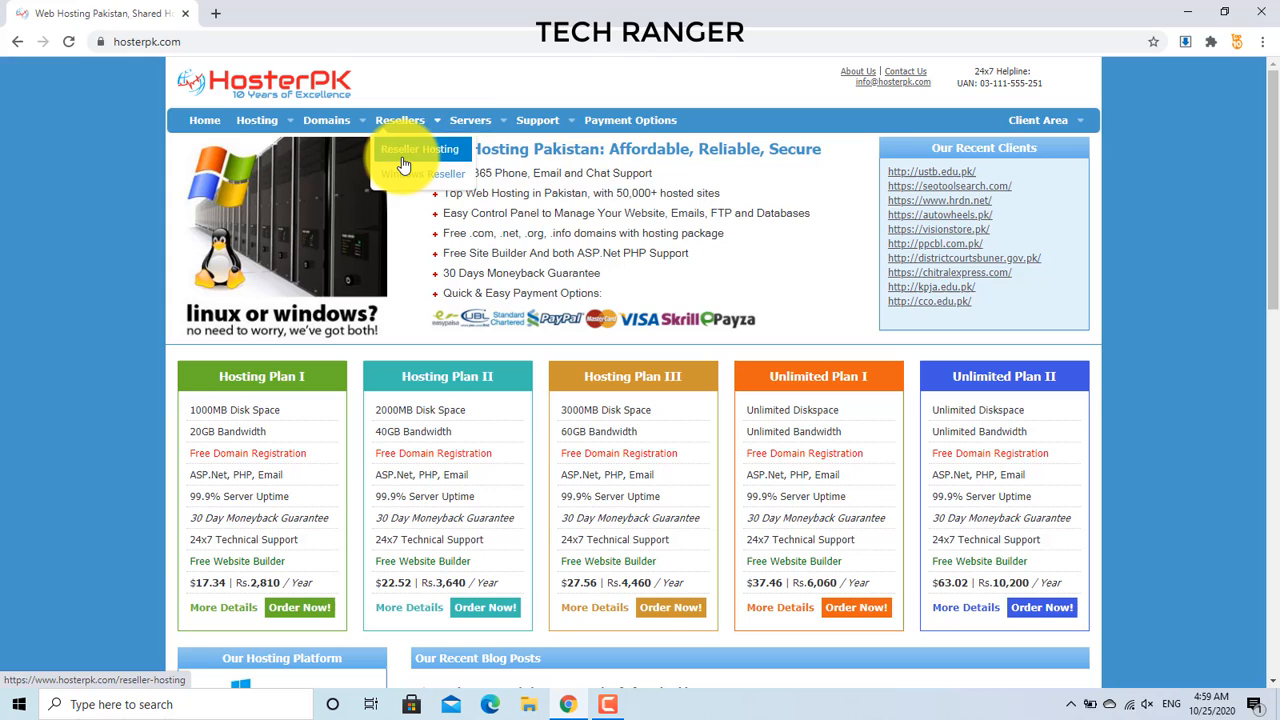
click(218, 13)
click(232, 40)
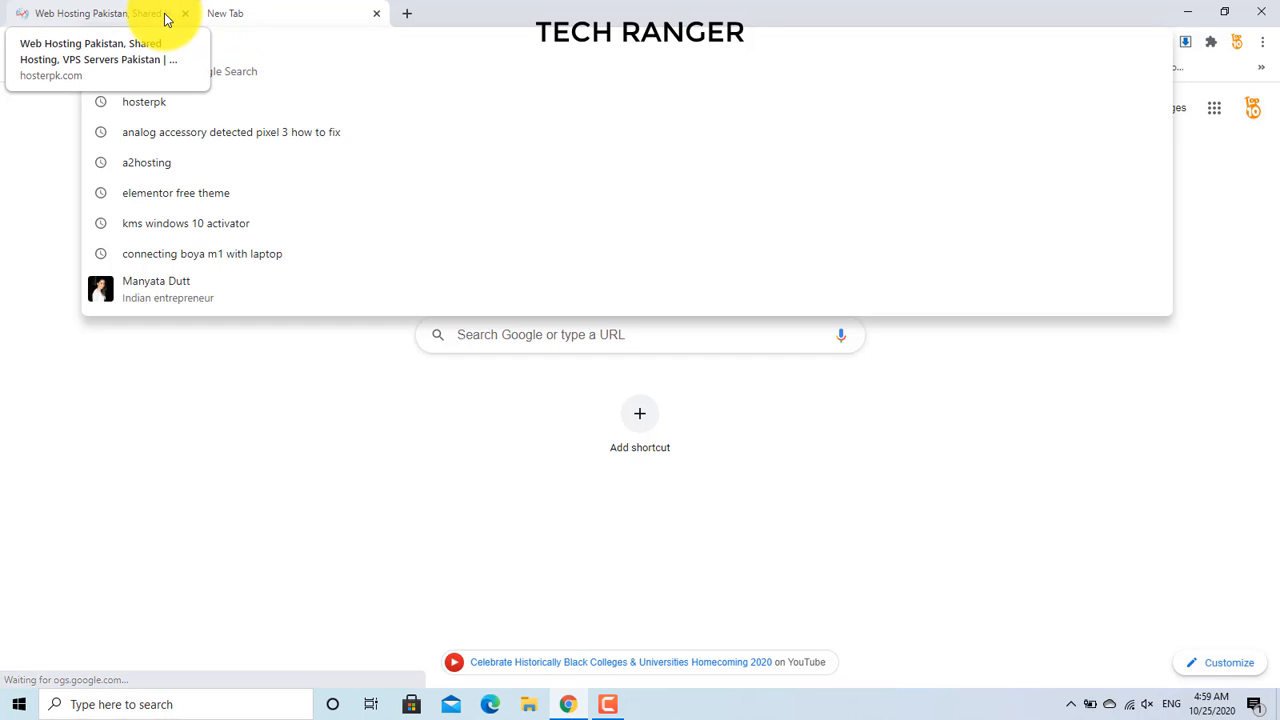
text(a2)
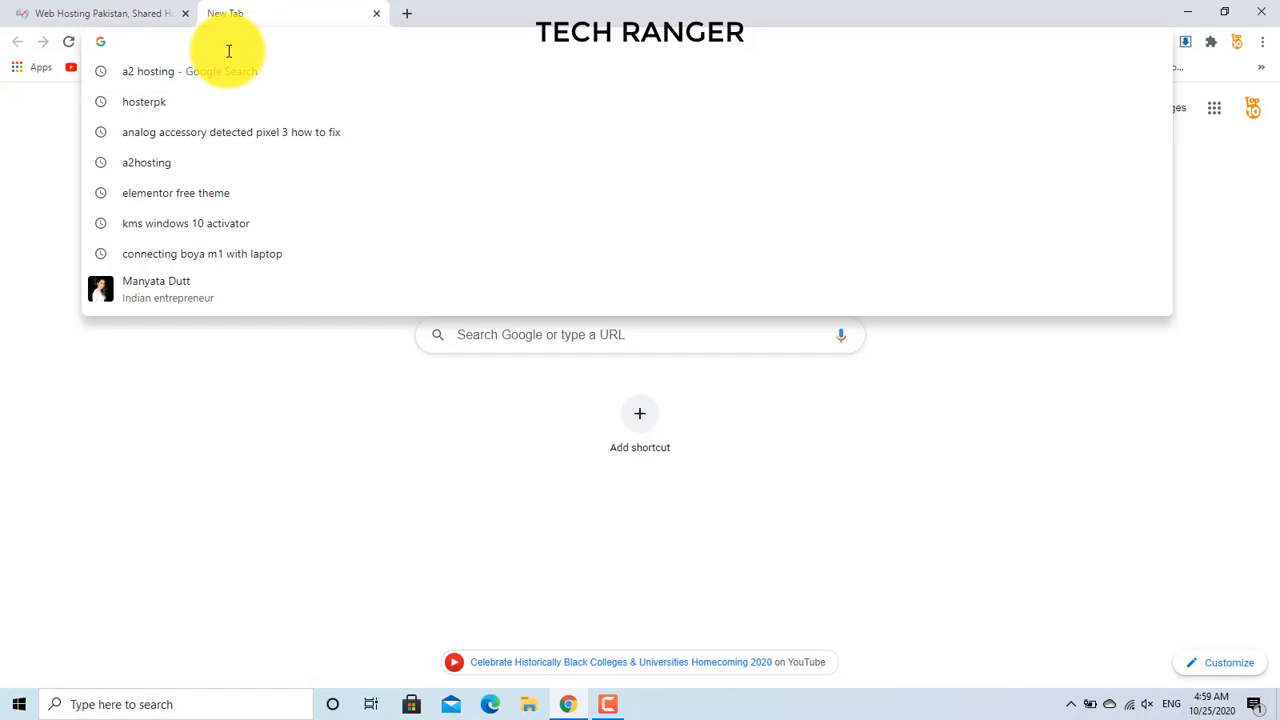
text( h)
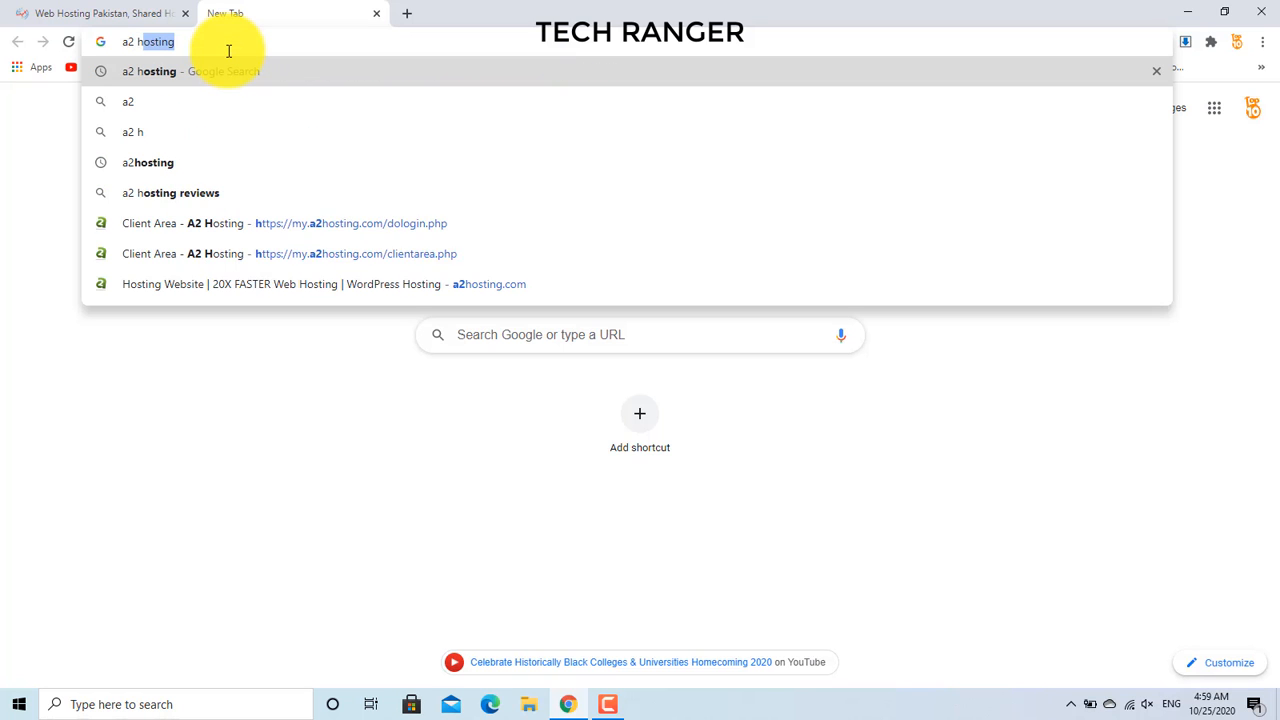
text(osting)
key(Return)
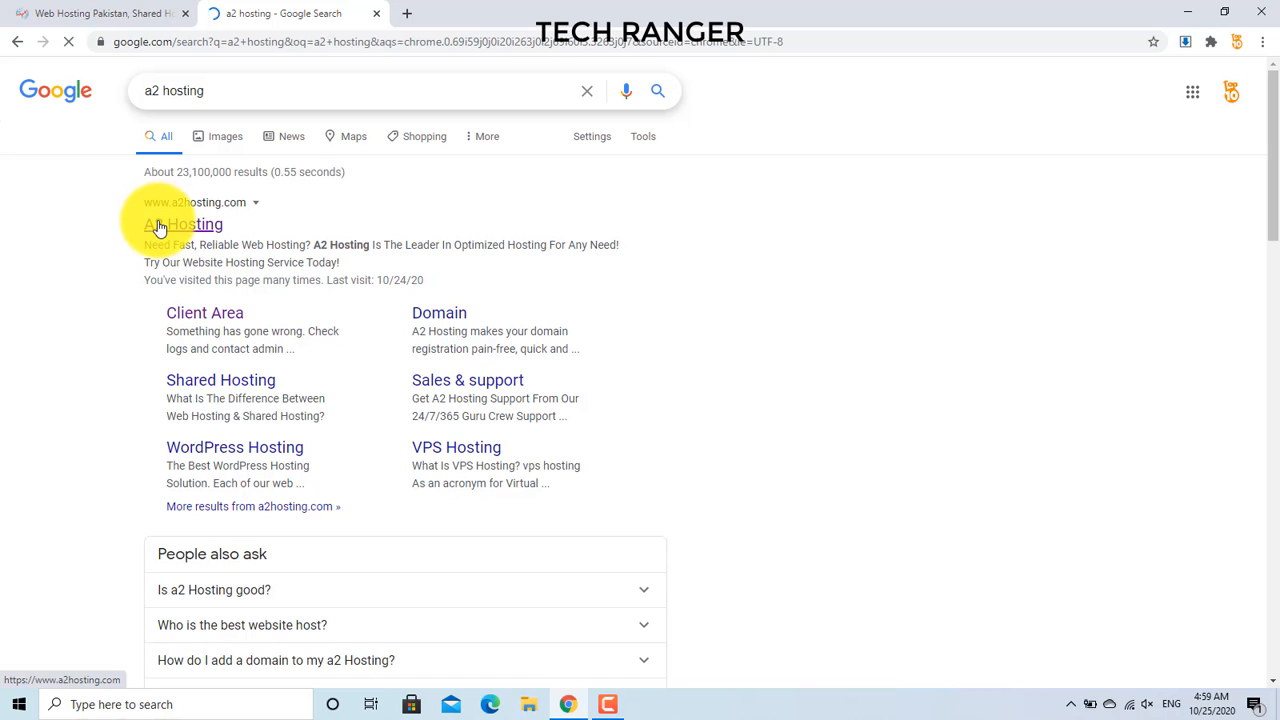
Step: Open interserver.net in a third tab, look over its offer, then return to the HosterPK tab
click(407, 13)
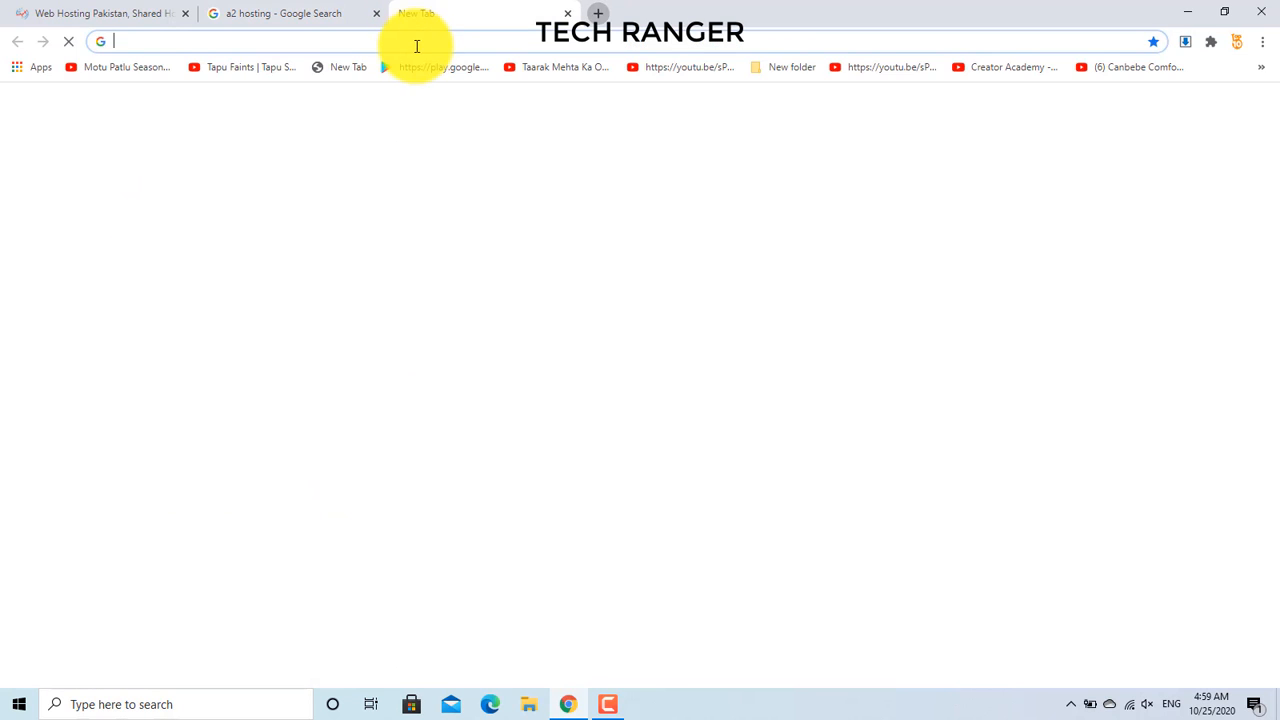
text(inte)
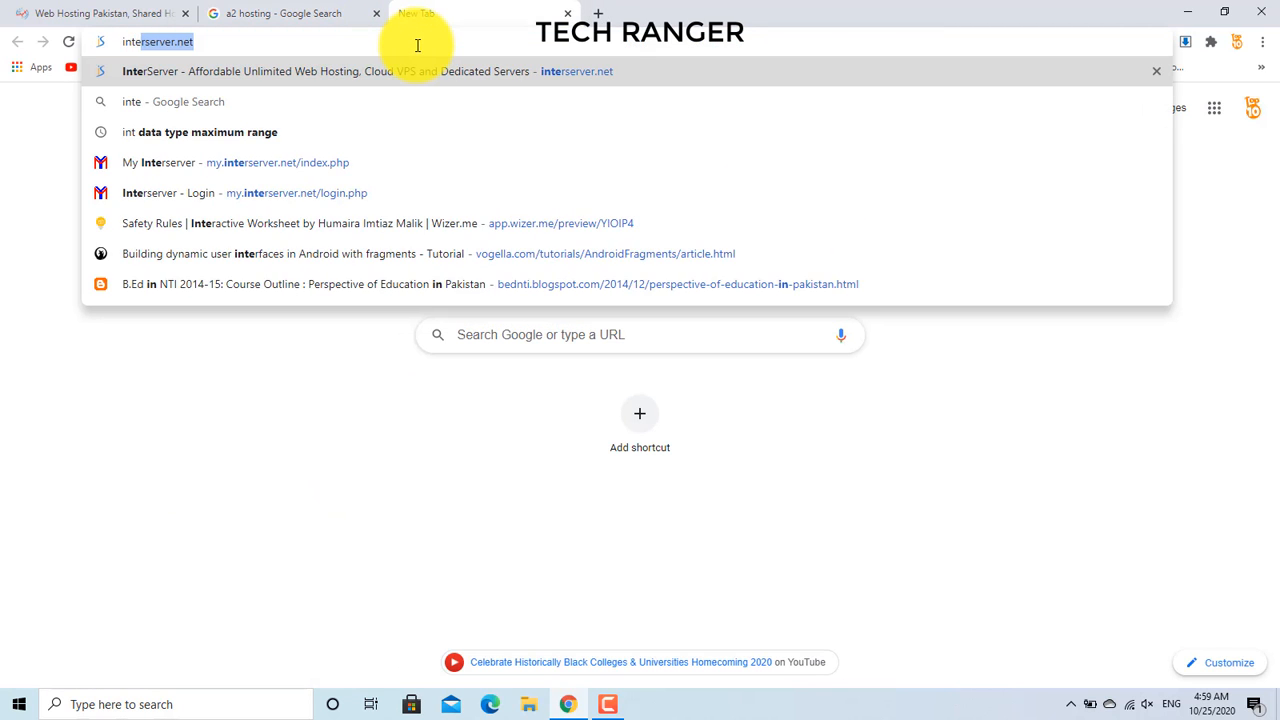
text(rserver)
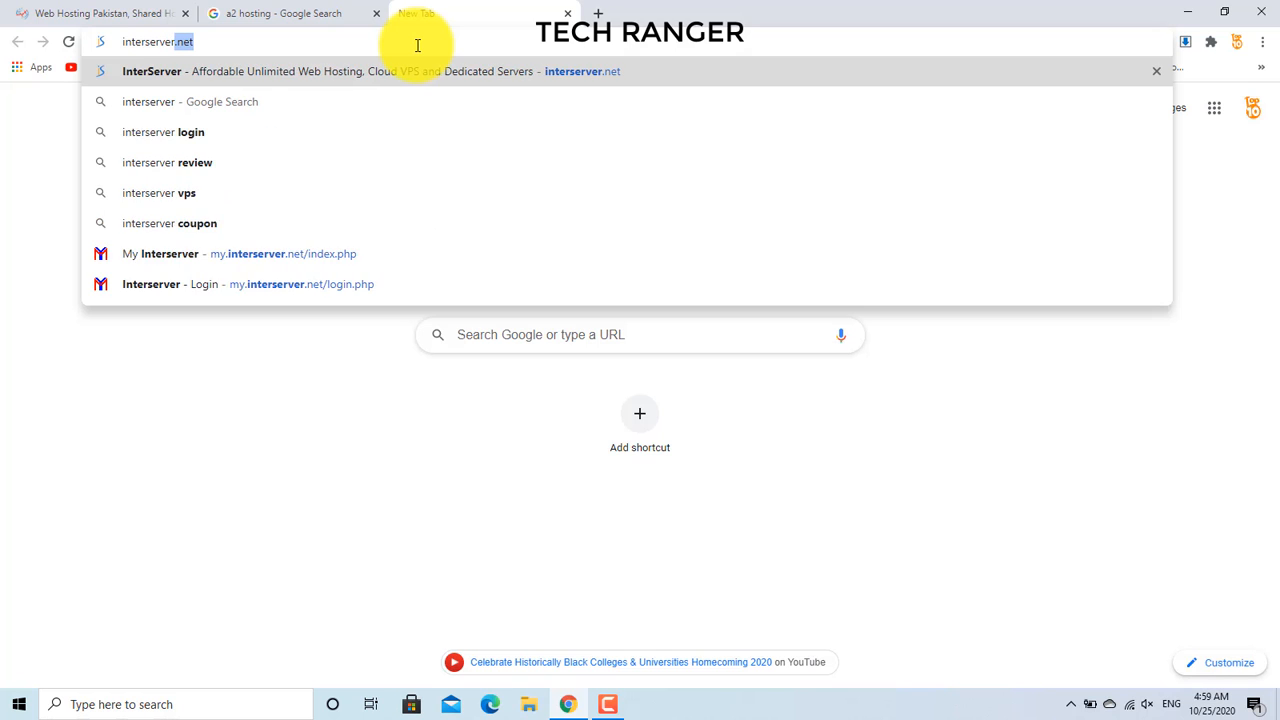
key(Return)
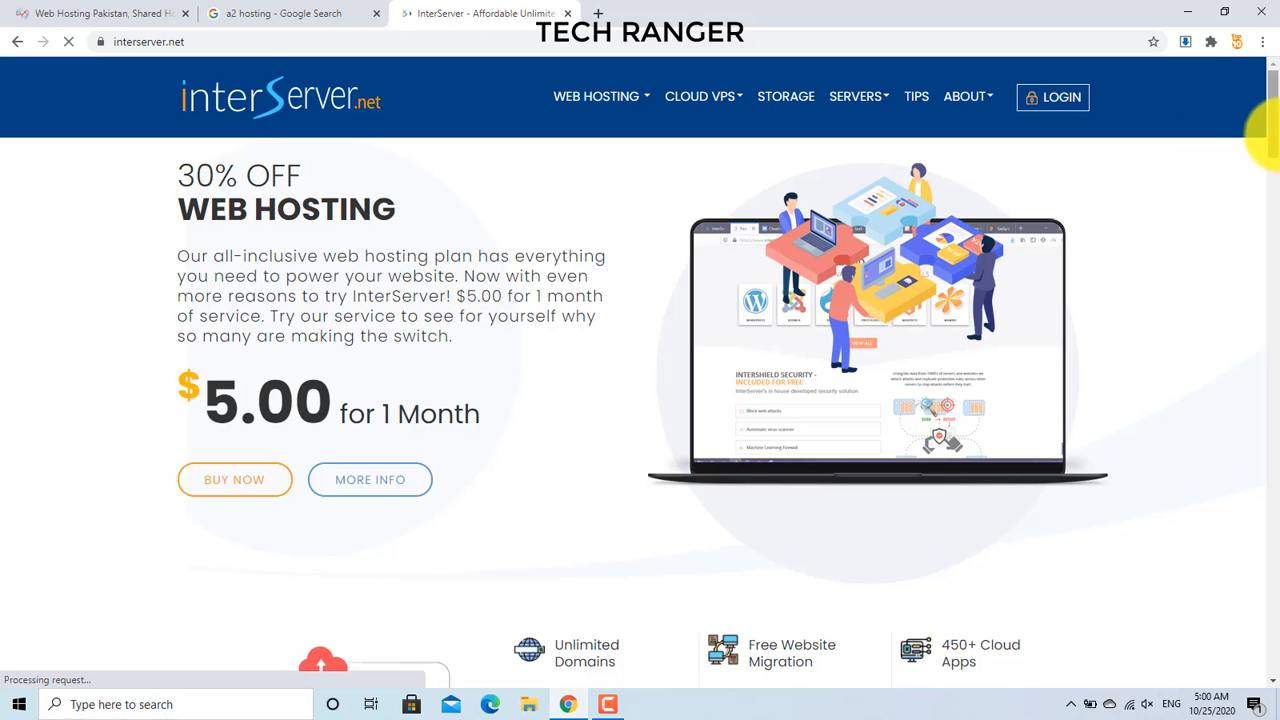
drag(1268, 130, 1275, 215)
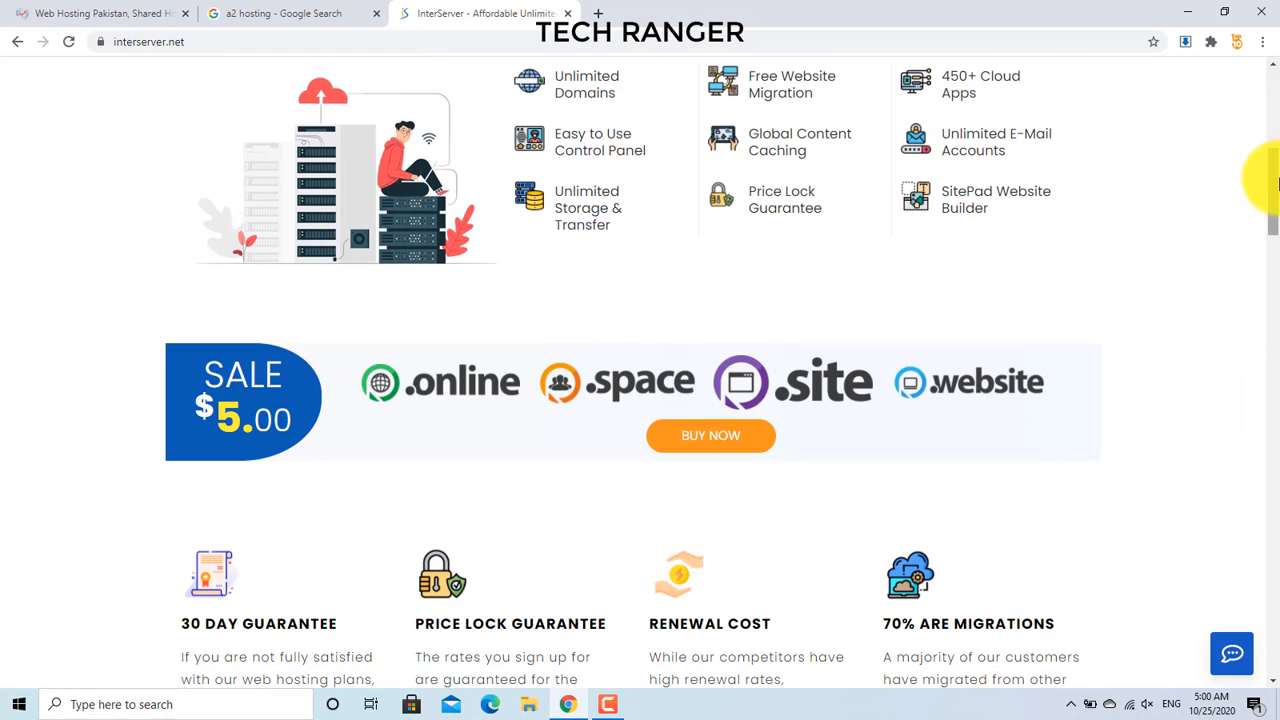
drag(1275, 171, 1275, 97)
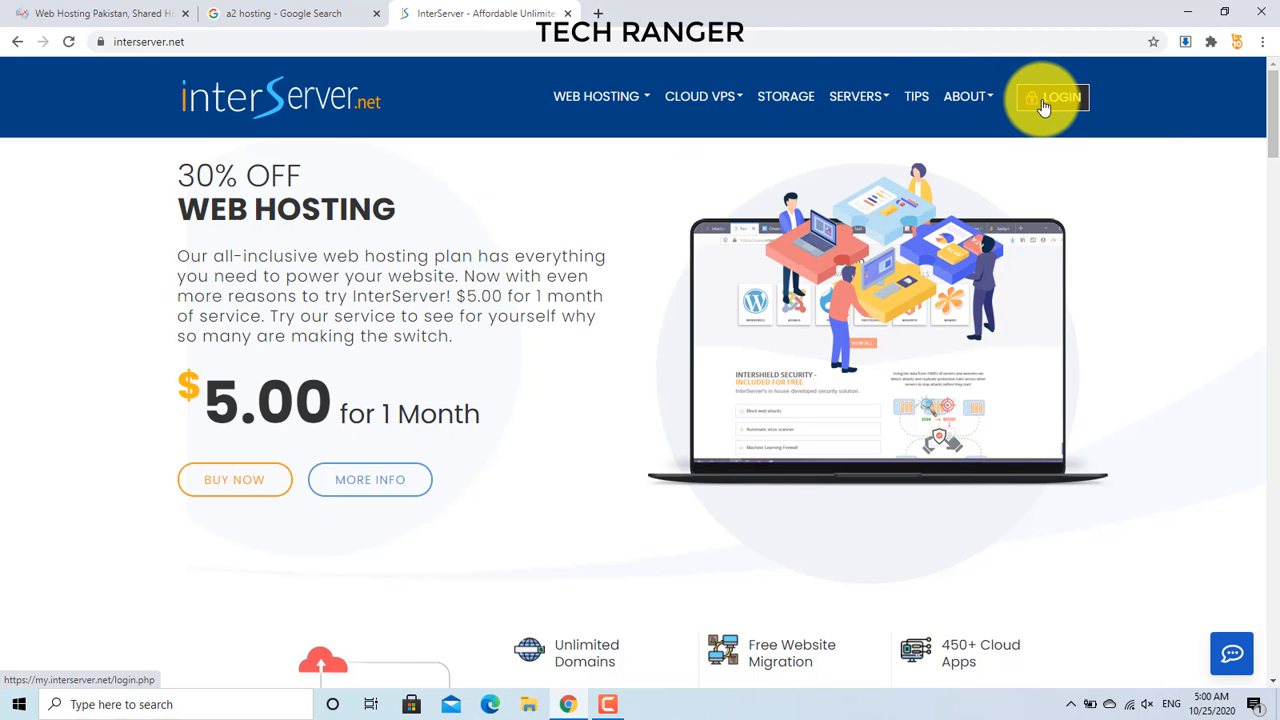
click(98, 12)
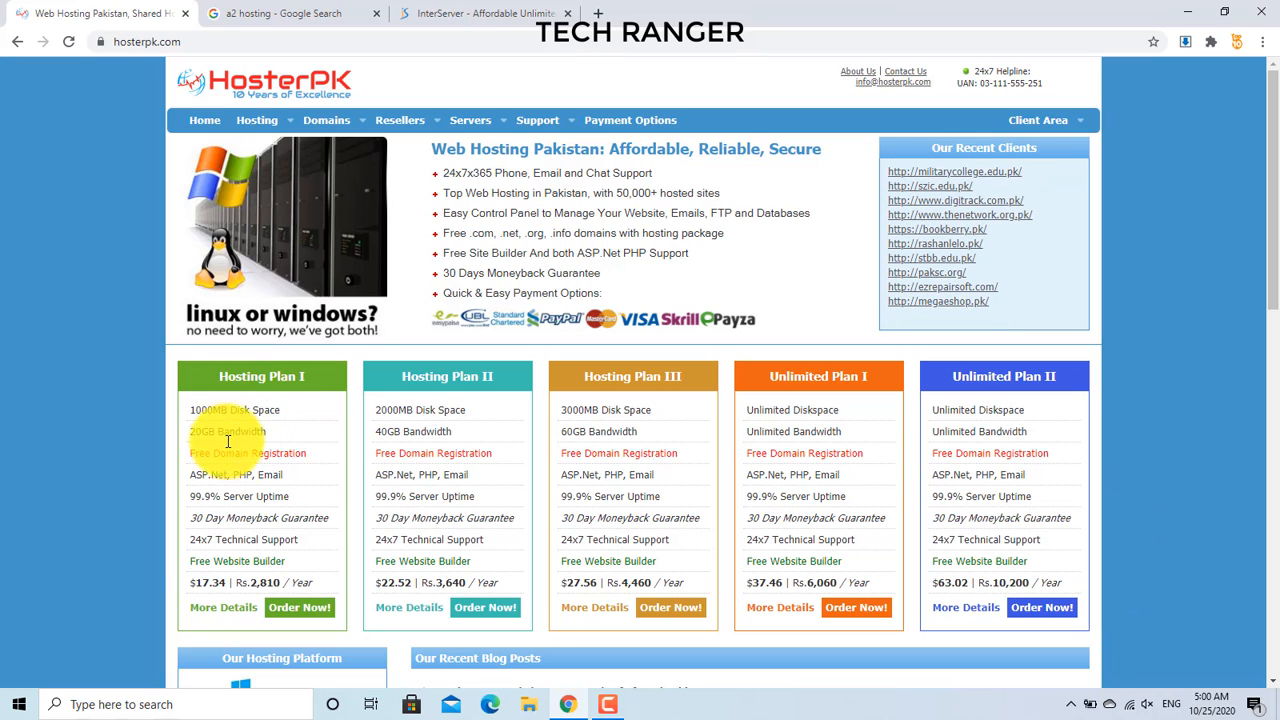
double_click(265, 582)
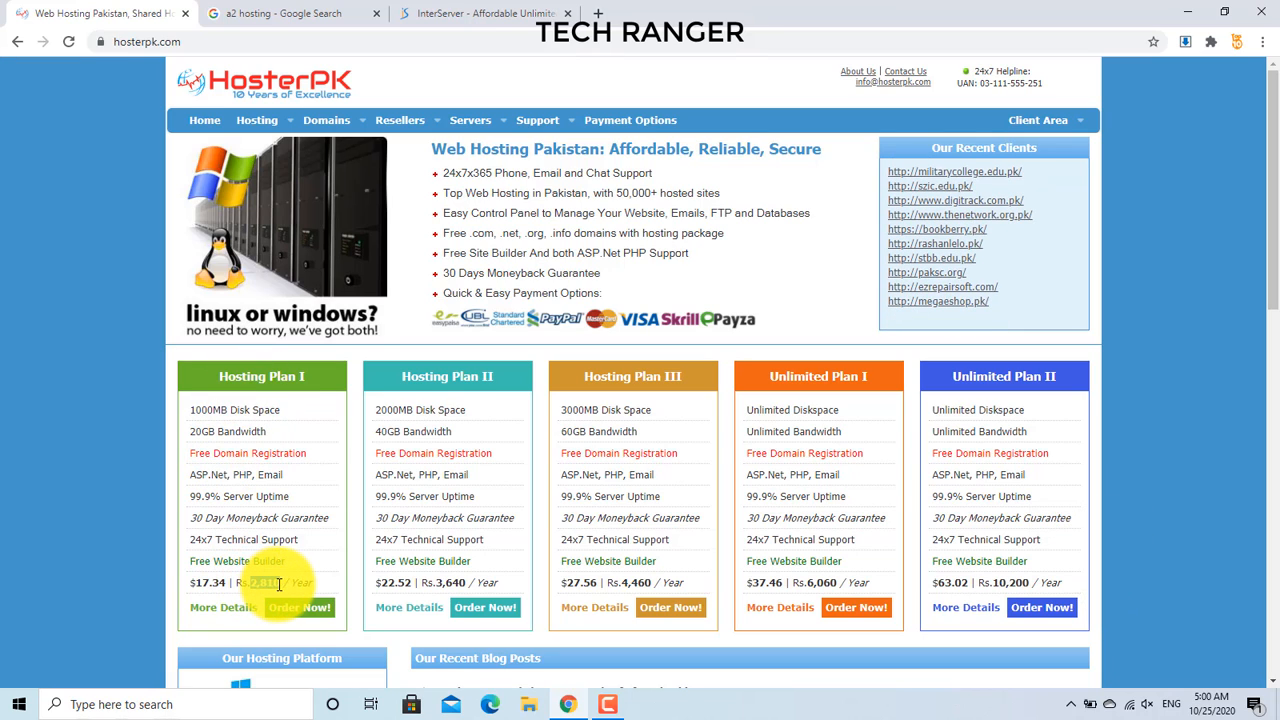
click(243, 377)
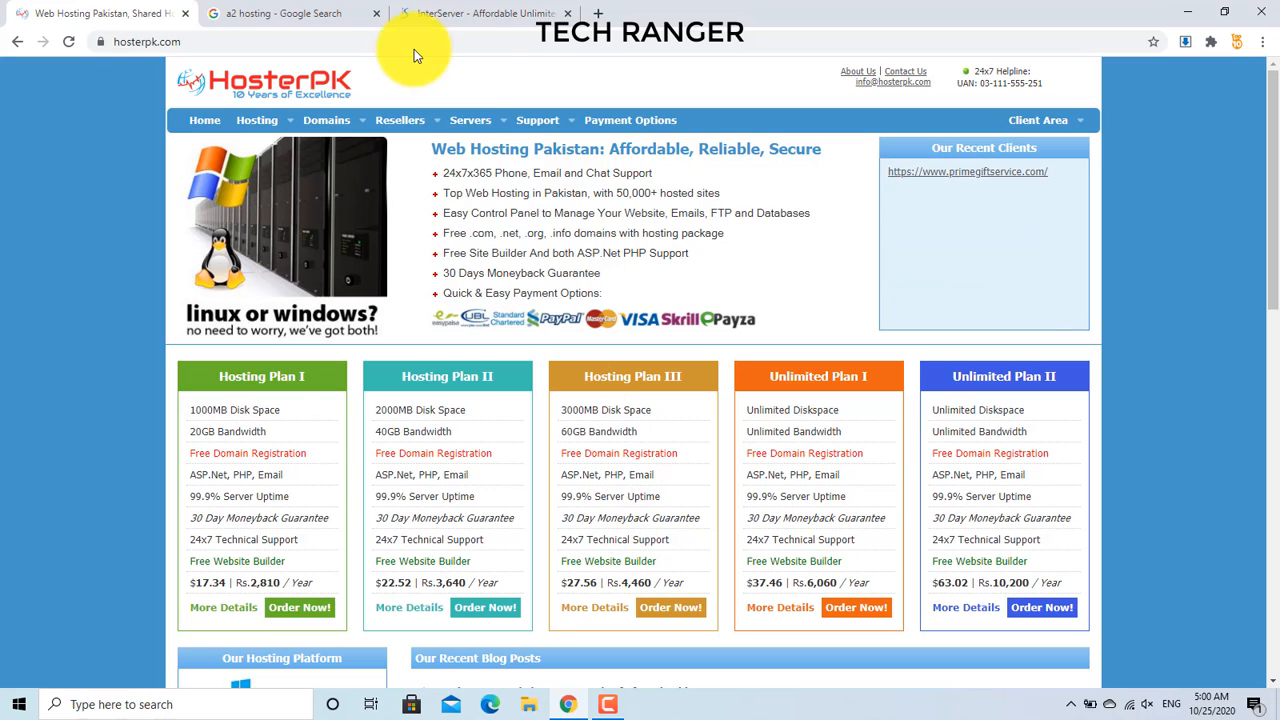
Step: Log in to InterServer and view the Web Hosting List with the 15.00 embarkdev.eu package
click(466, 8)
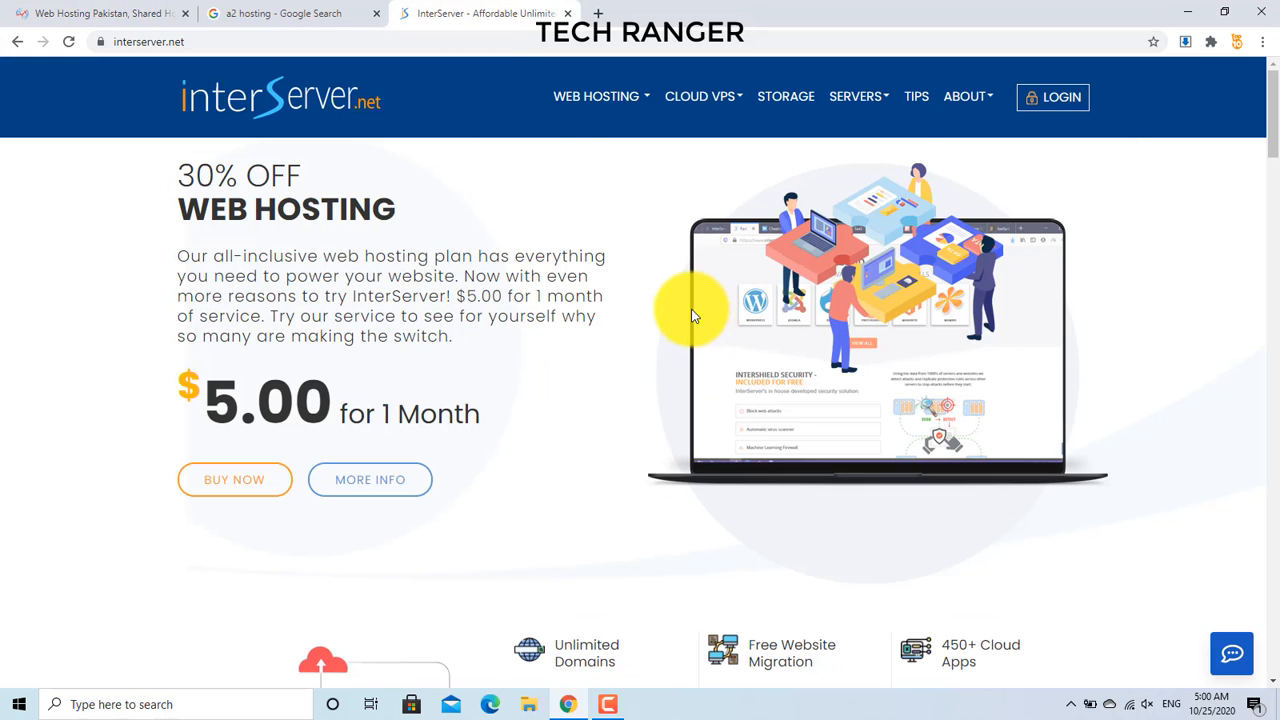
click(1043, 108)
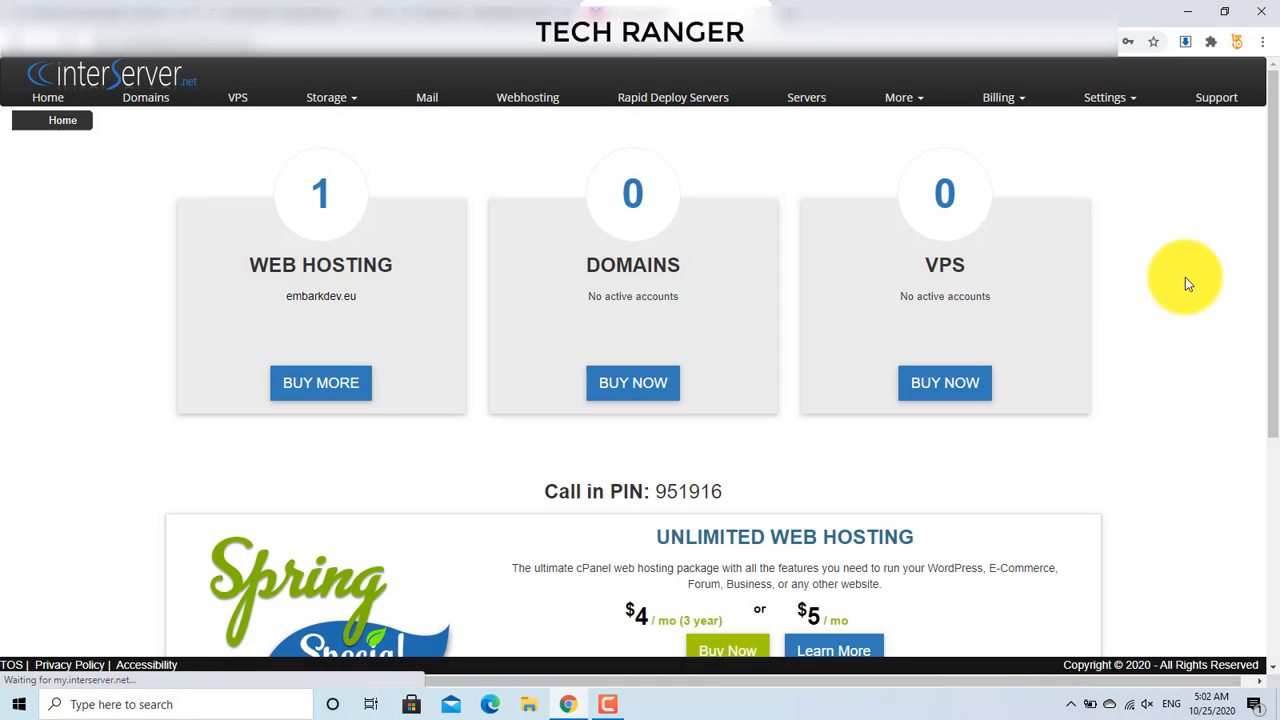
drag(1266, 254, 1267, 190)
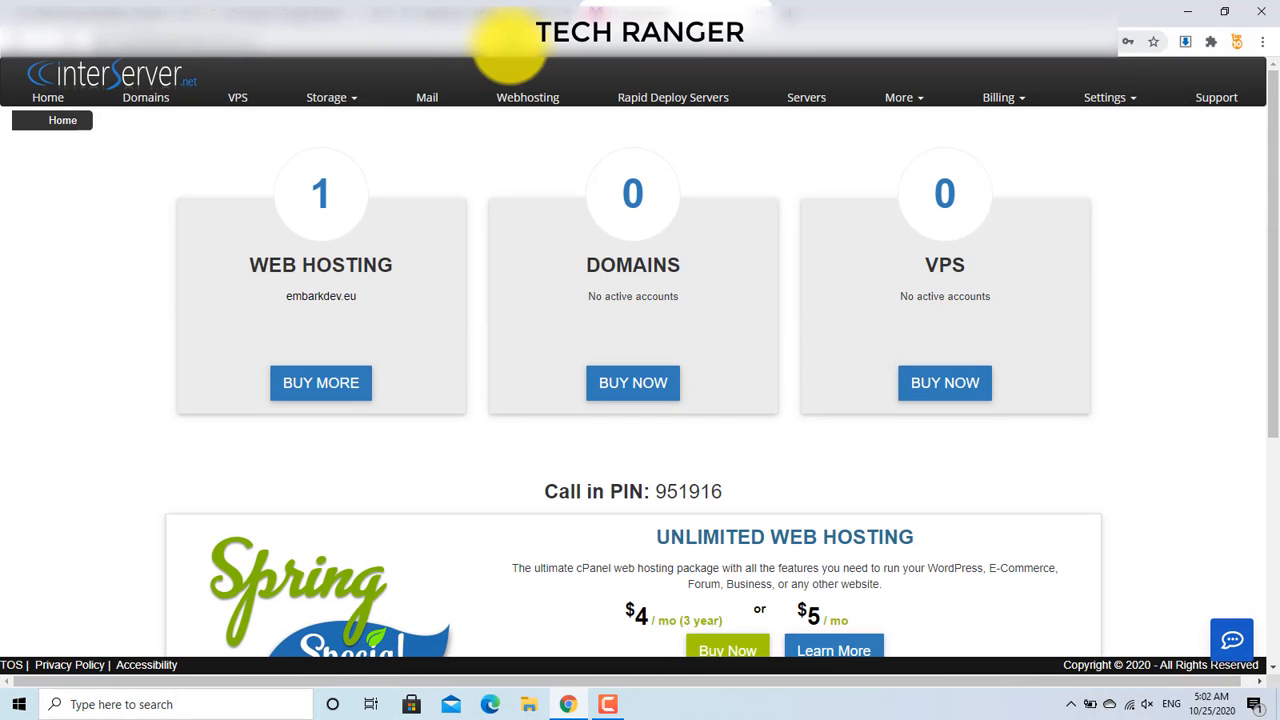
click(520, 107)
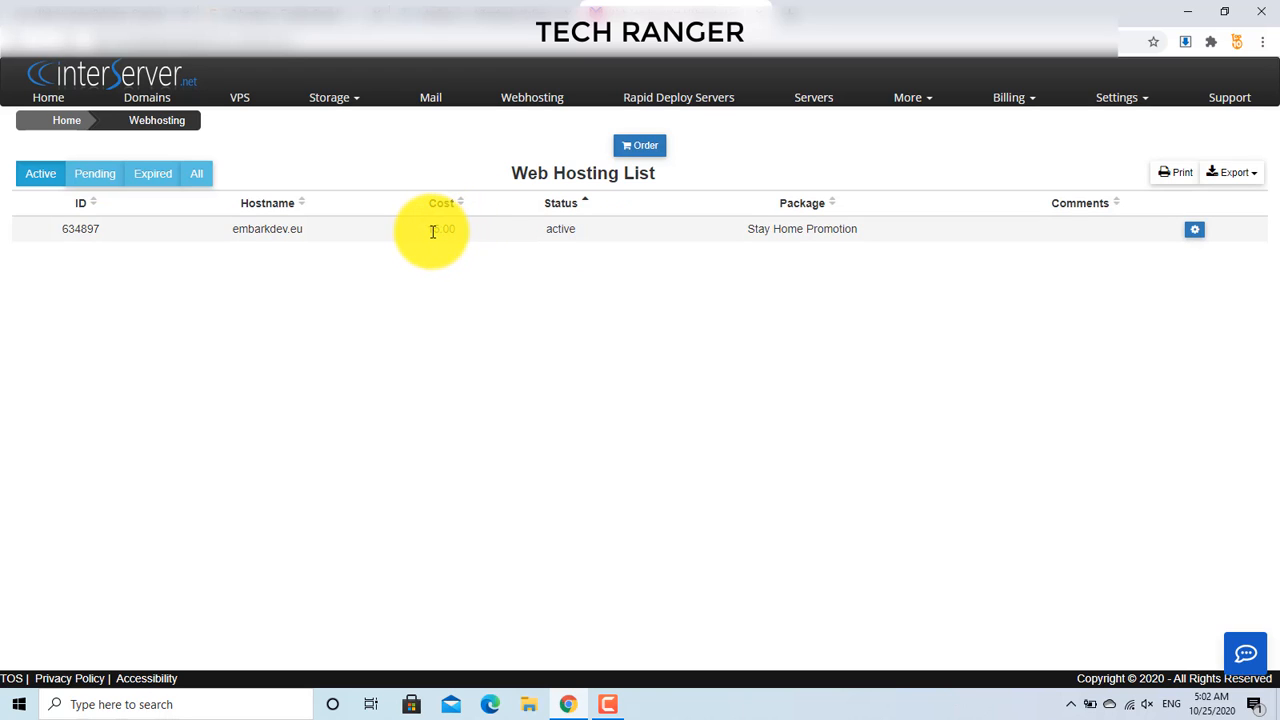
drag(432, 231, 453, 231)
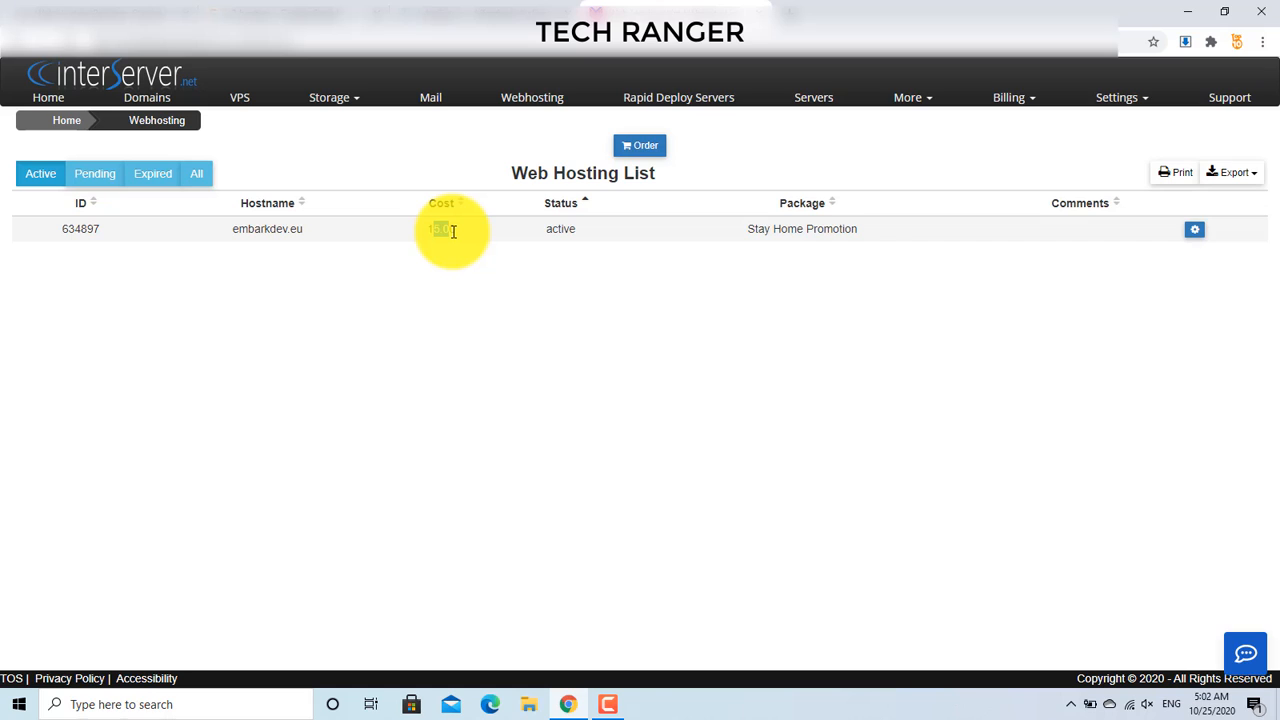
click(453, 231)
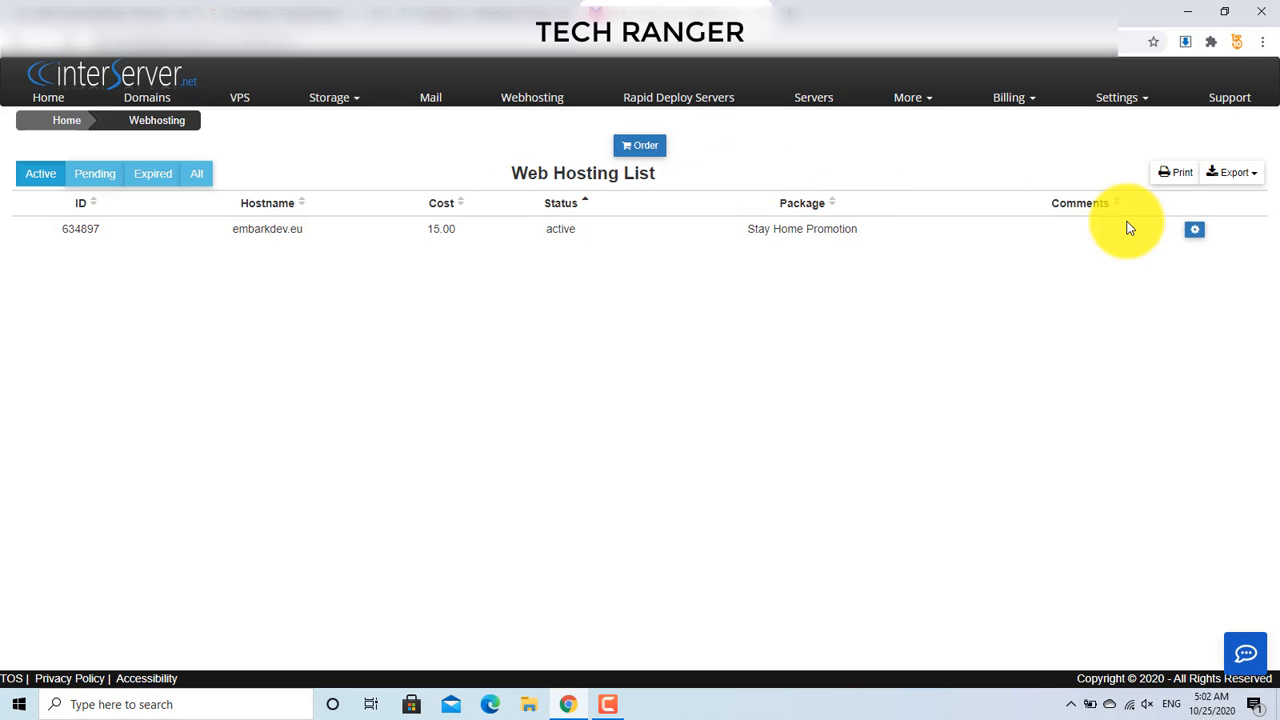
Step: From the embarkdev.eu hosting details, log in to its cPanel
click(1197, 238)
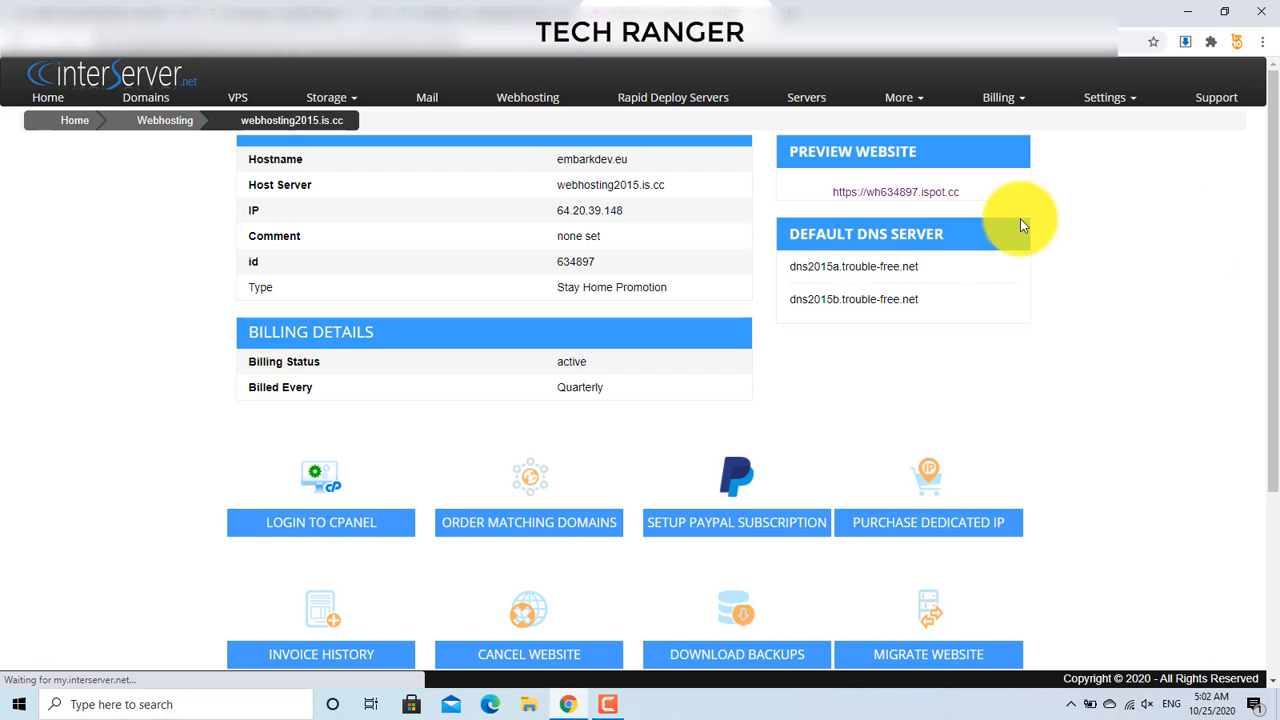
drag(1274, 258, 1276, 343)
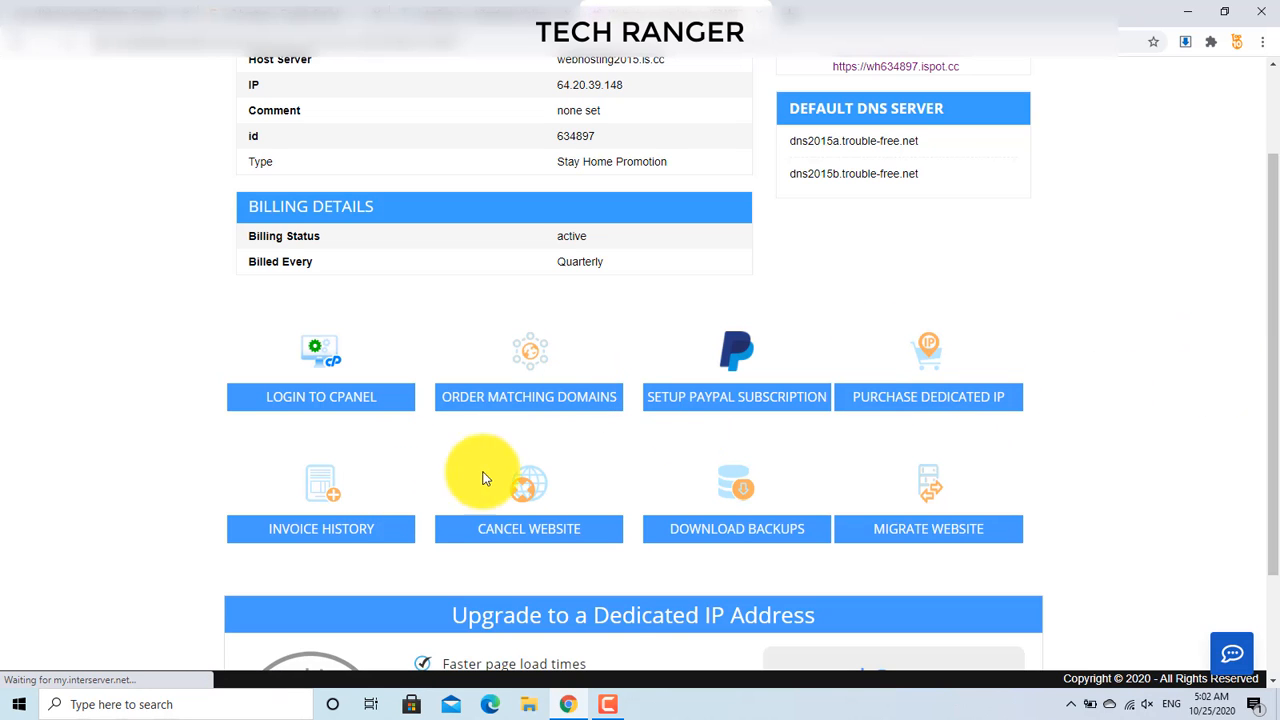
click(291, 404)
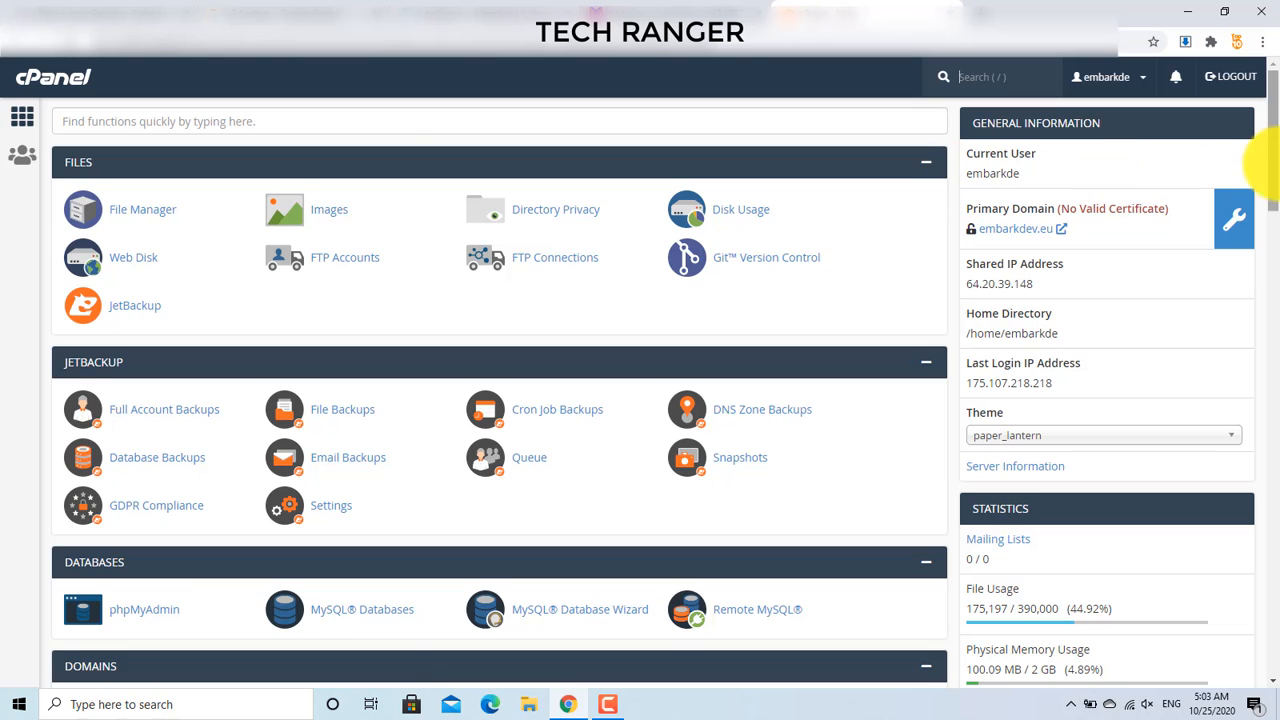
Step: Browse the cPanel dashboard, open the Domains page in a new tab, and scroll back up
drag(1276, 174, 1275, 212)
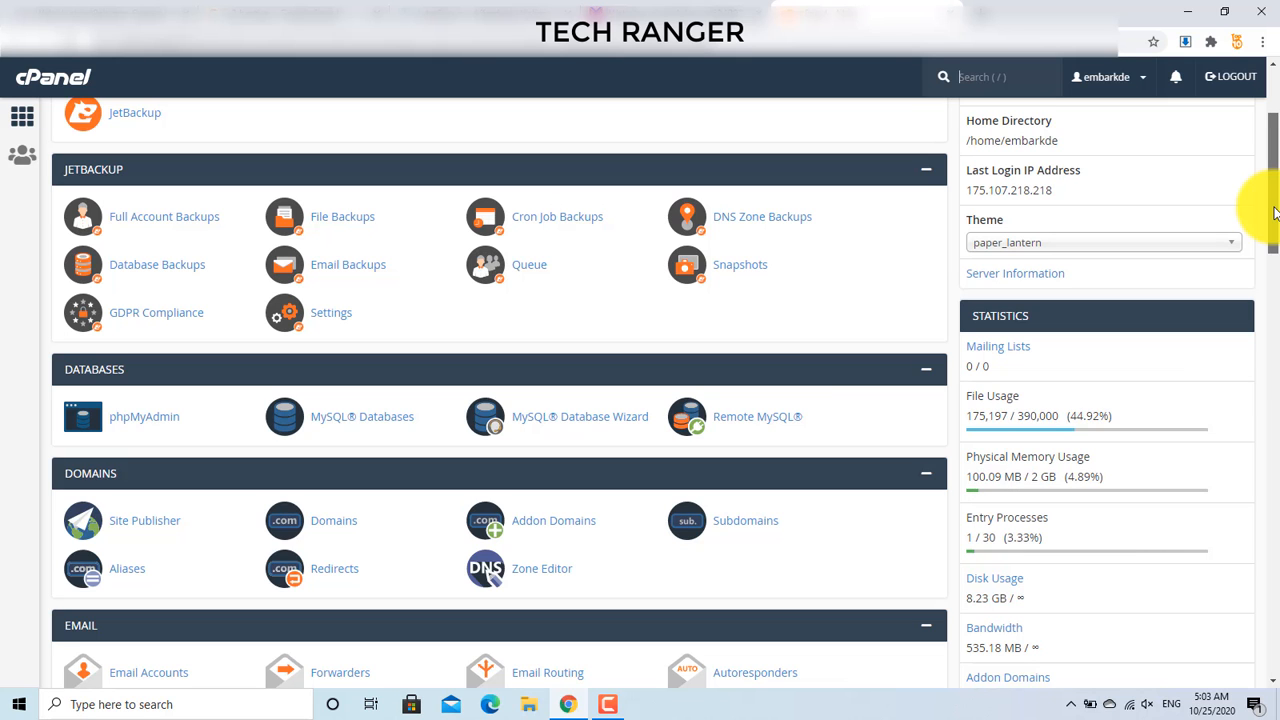
drag(1273, 212, 1266, 249)
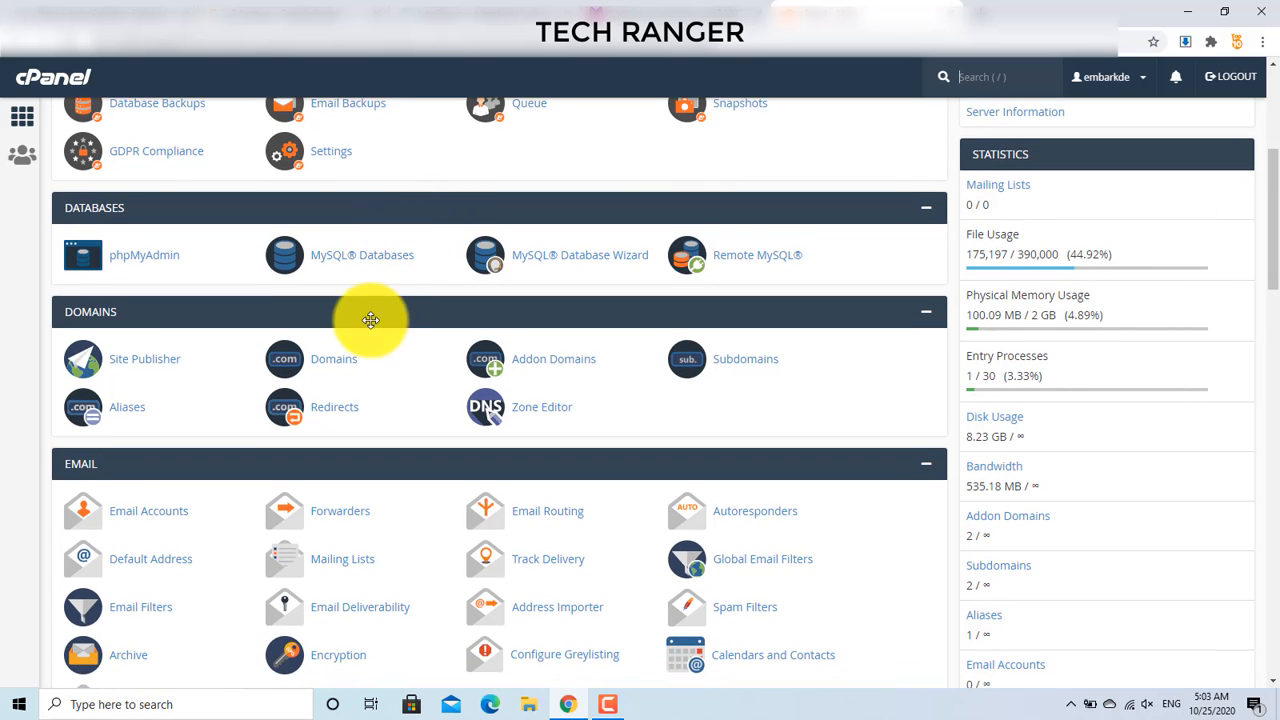
right_click(331, 363)
click(354, 374)
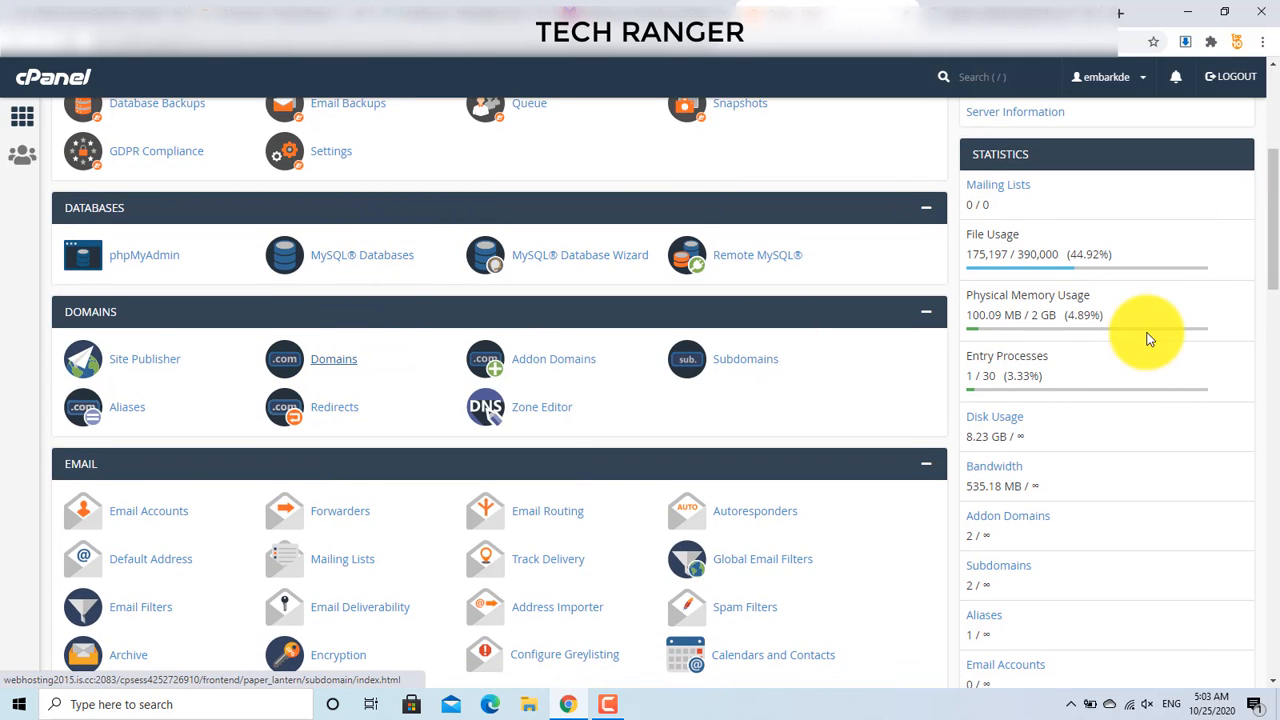
drag(1272, 259, 1278, 316)
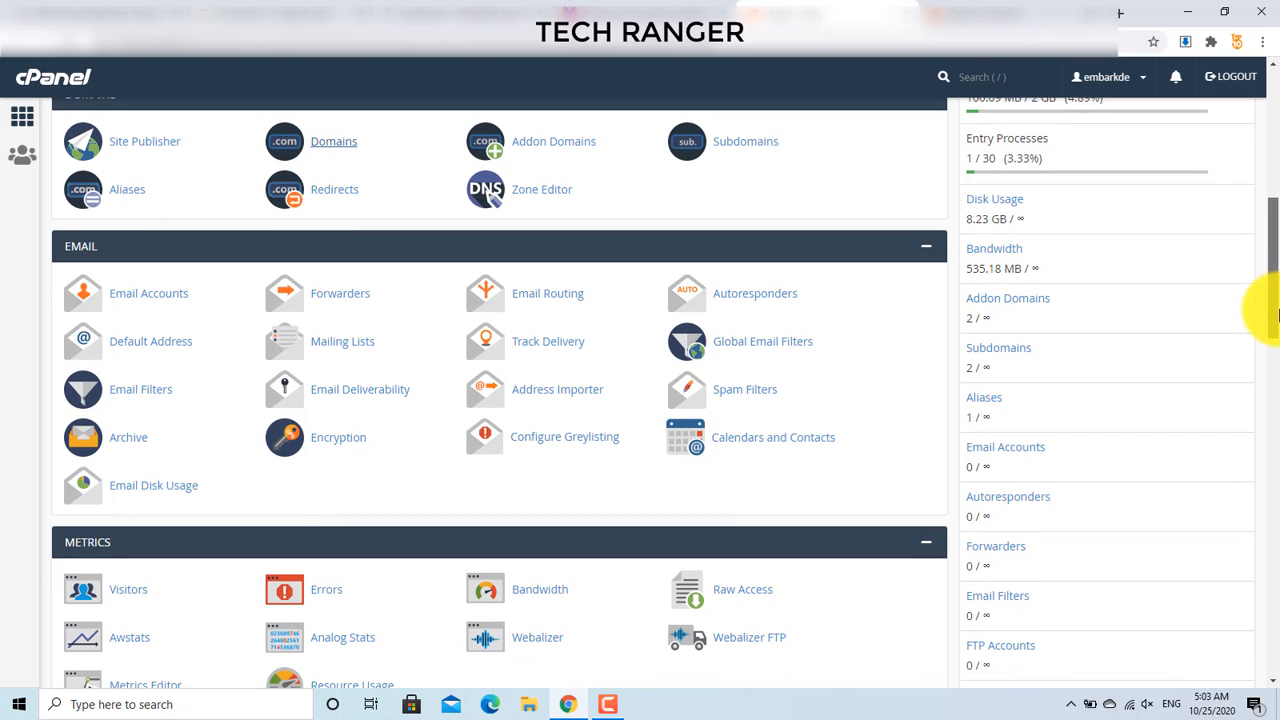
drag(1278, 315, 1278, 314)
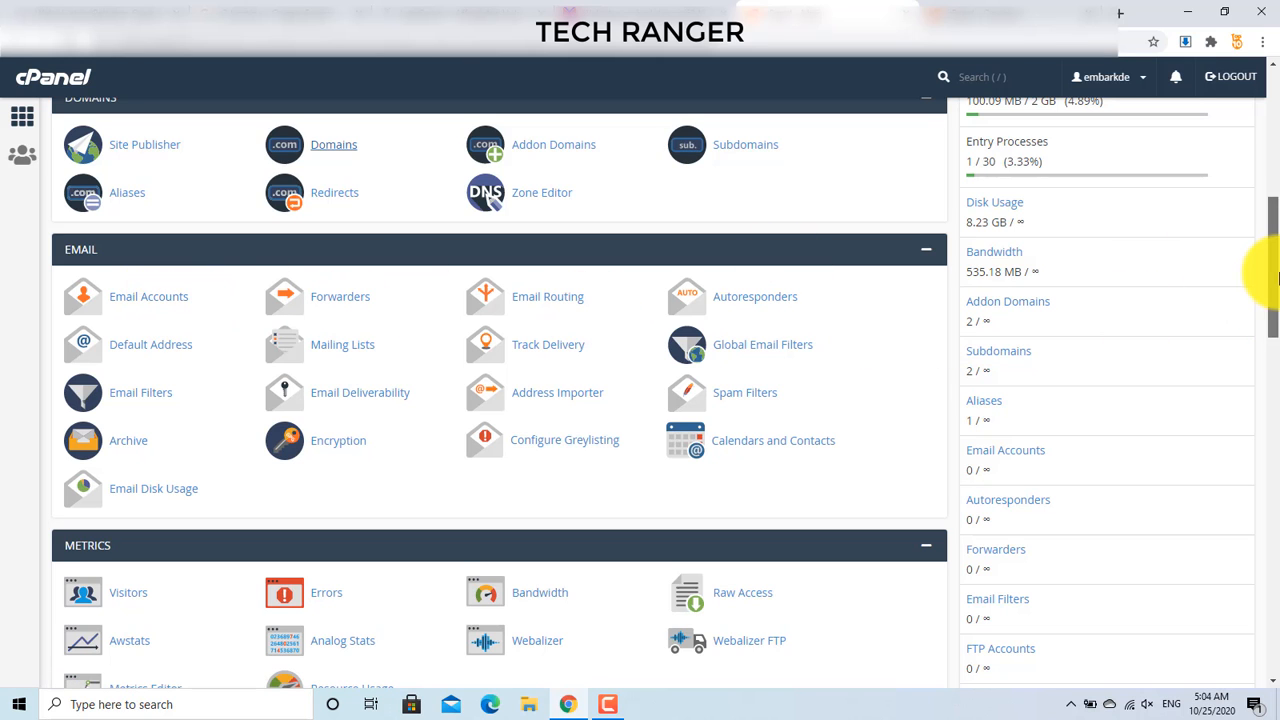
drag(1270, 272, 1259, 398)
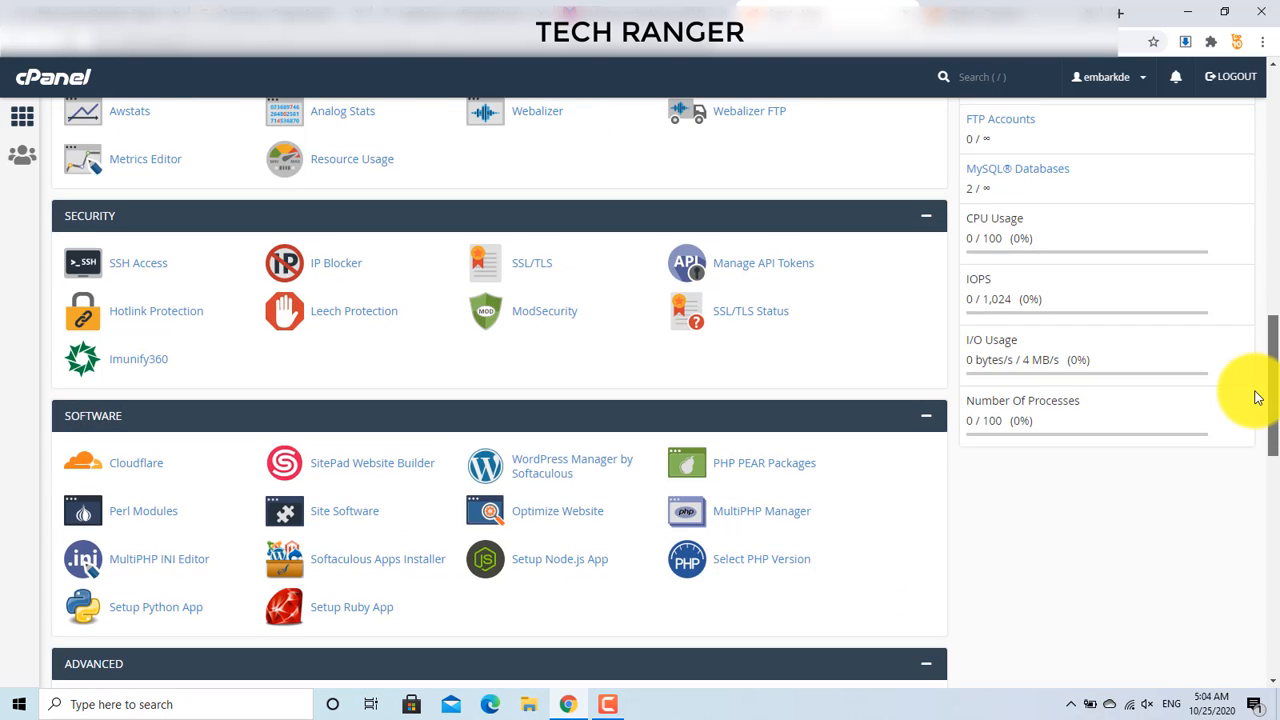
drag(1259, 398, 1262, 50)
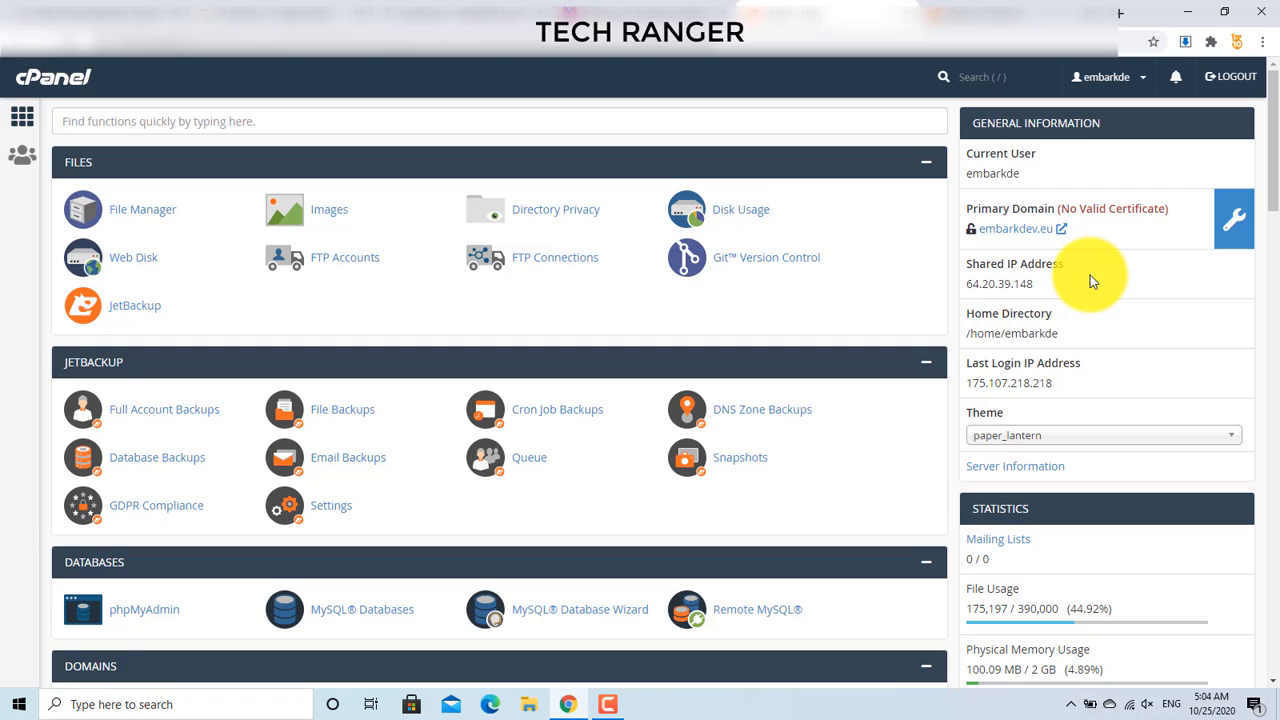
drag(1277, 166, 1273, 166)
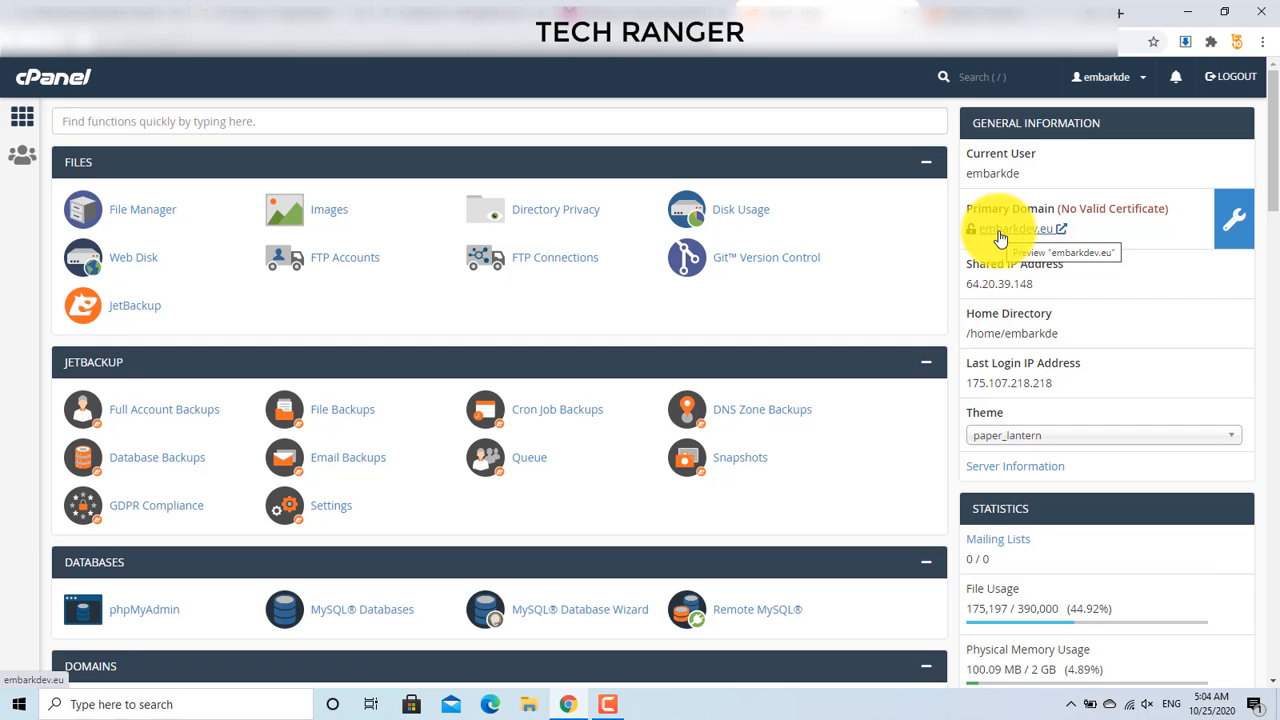
click(975, 6)
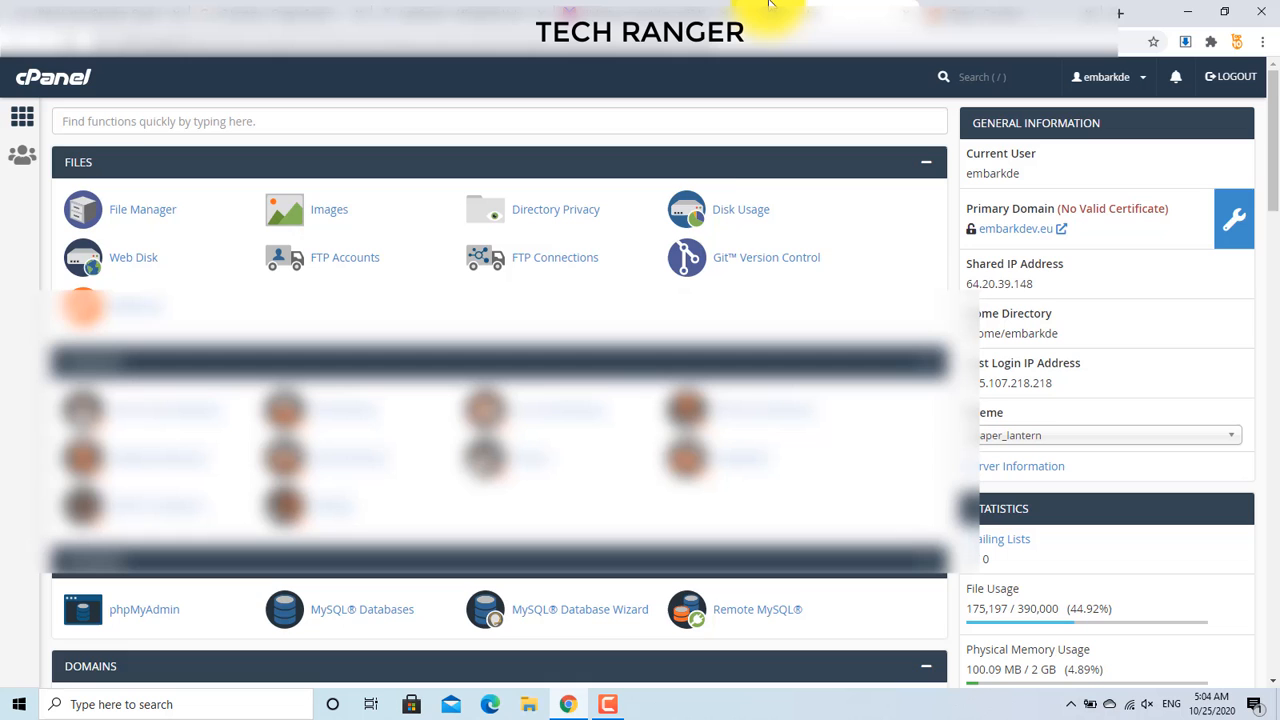
click(774, 10)
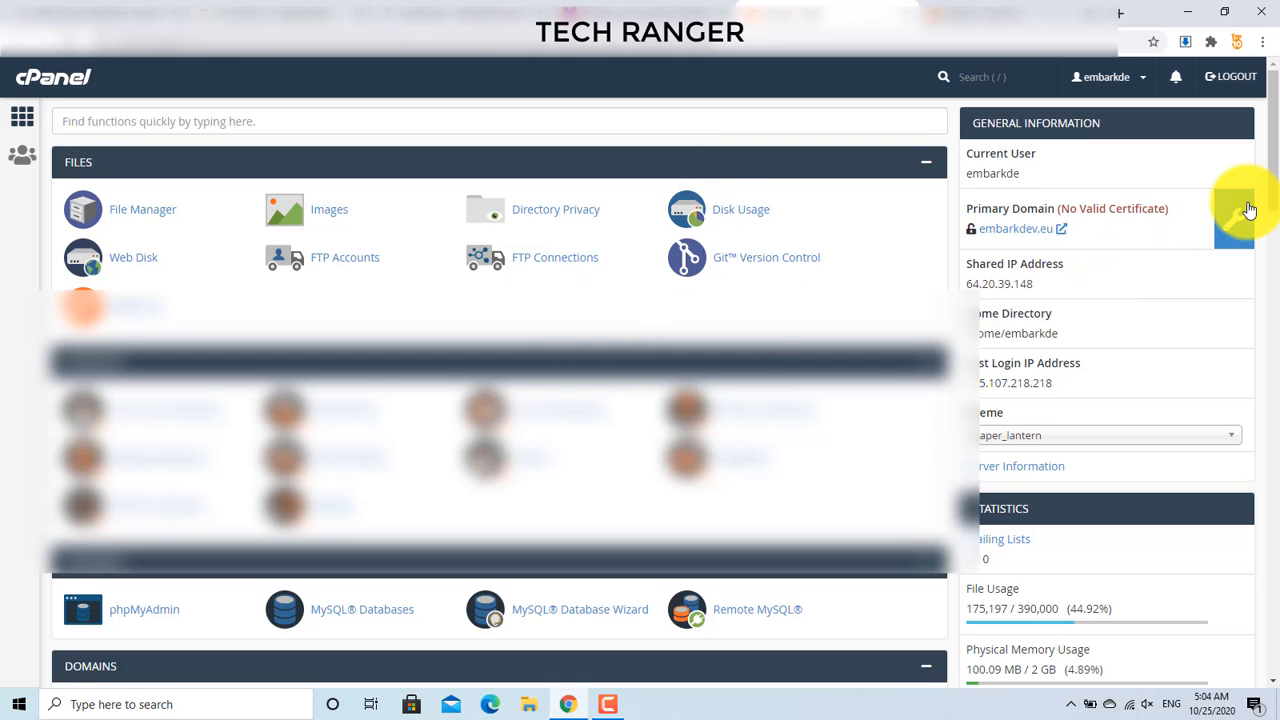
mouse_move(1266, 114)
mouse_down()
mouse_move(1266, 157)
mouse_move(1266, 118)
mouse_up()
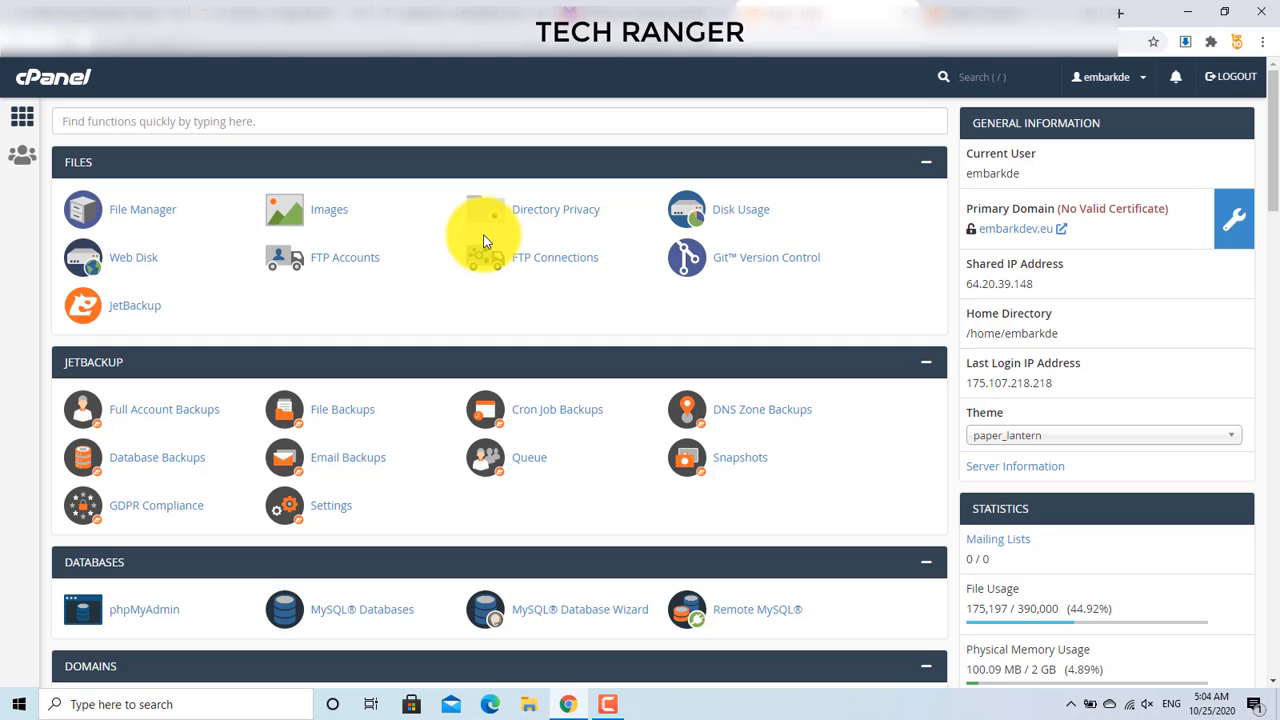
scroll(480, 240, down, 2)
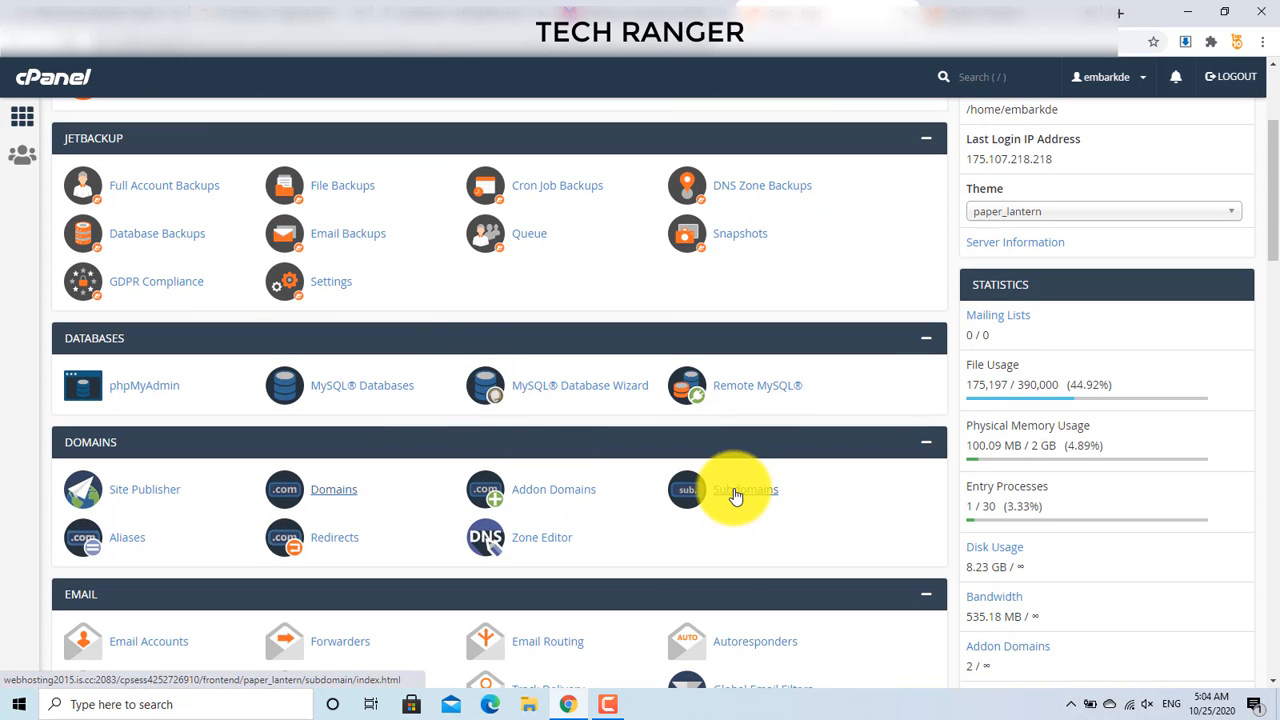
Step: Create the subdomain 'learning' under the thecodescripts.xyz parent domain
click(735, 495)
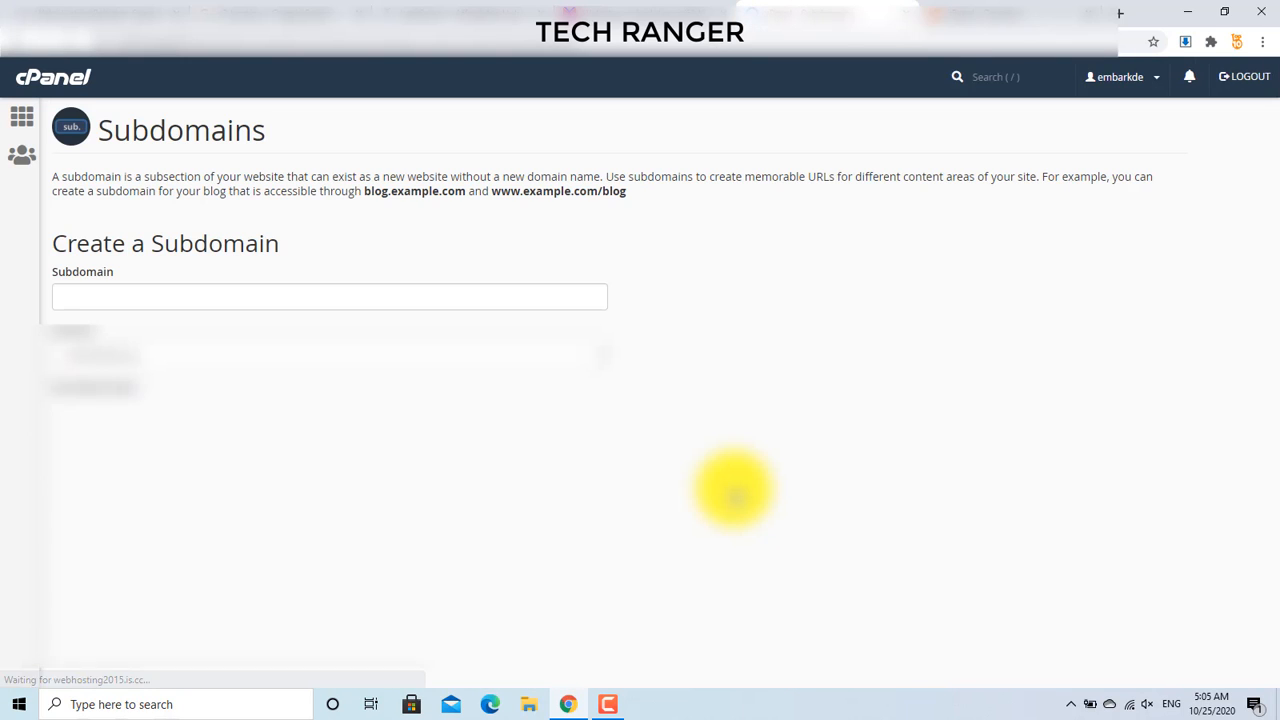
click(216, 356)
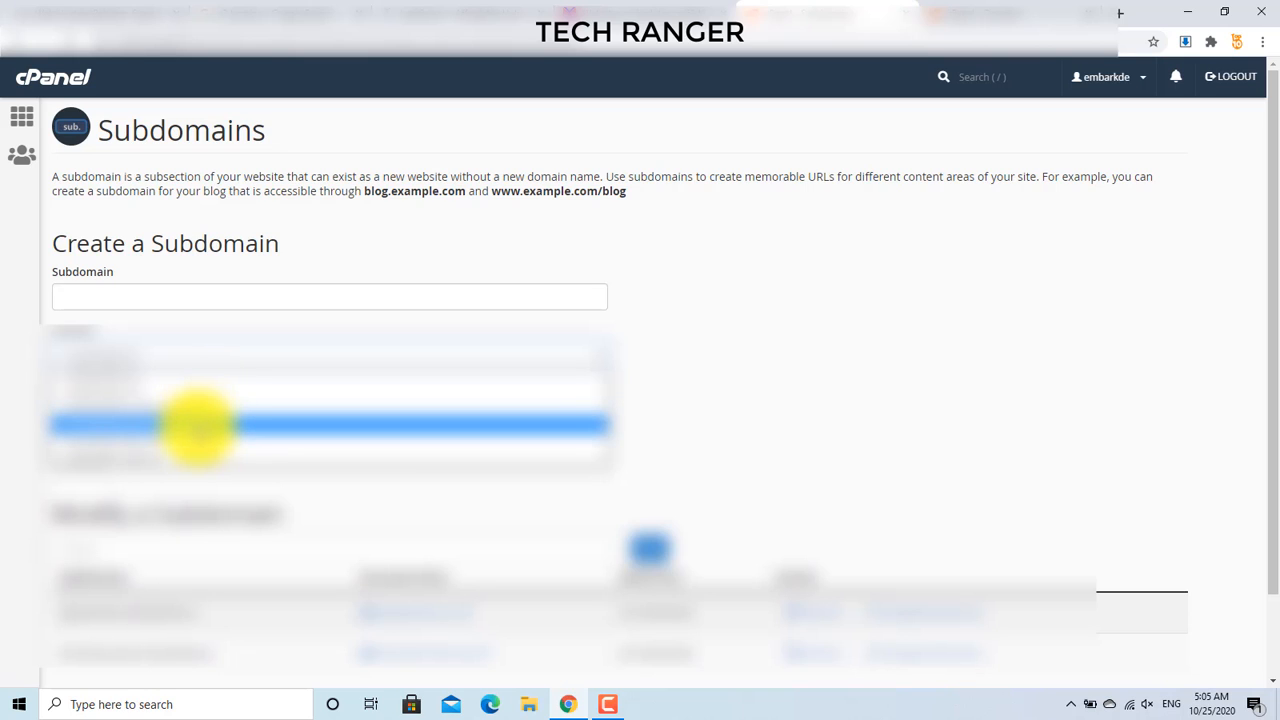
click(190, 440)
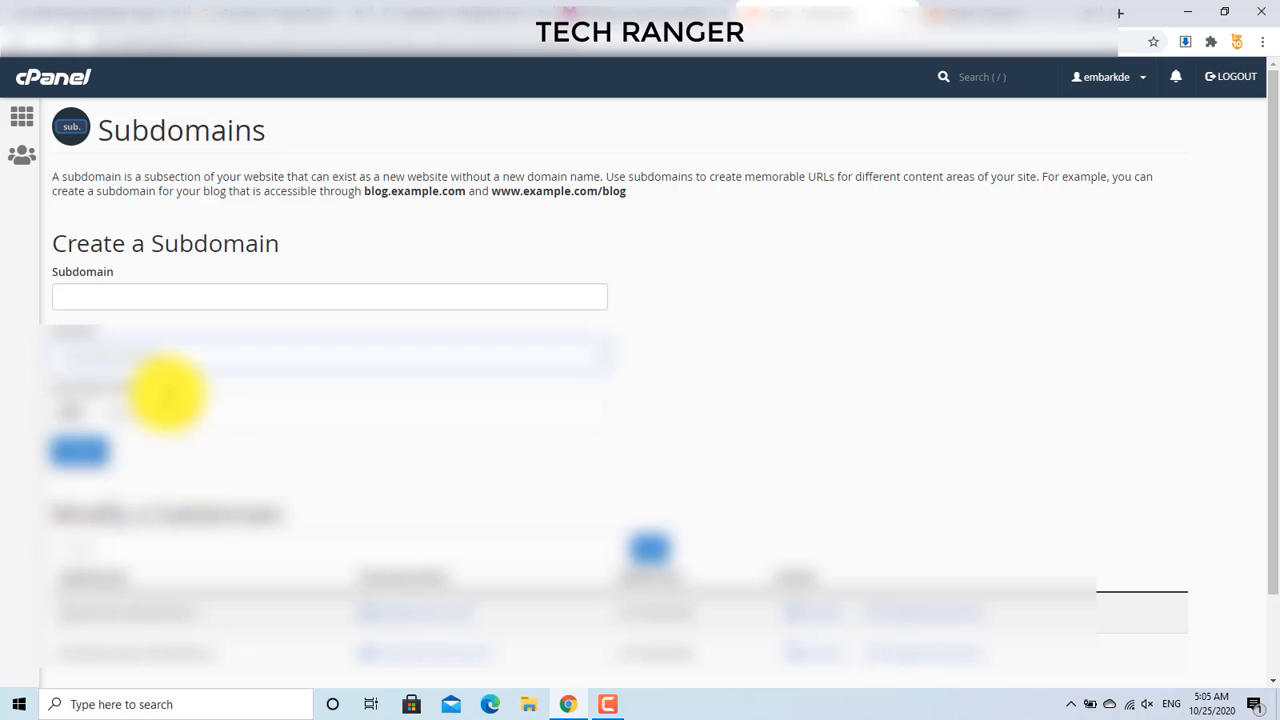
click(124, 296)
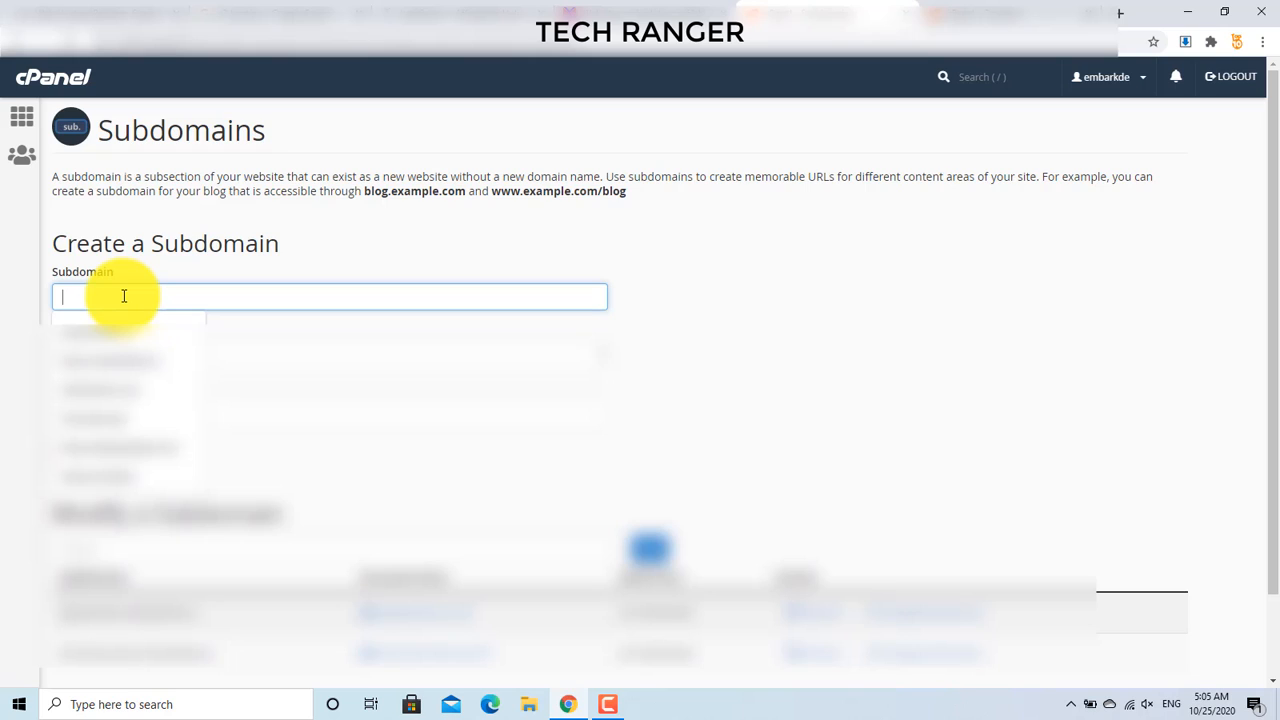
text(lear)
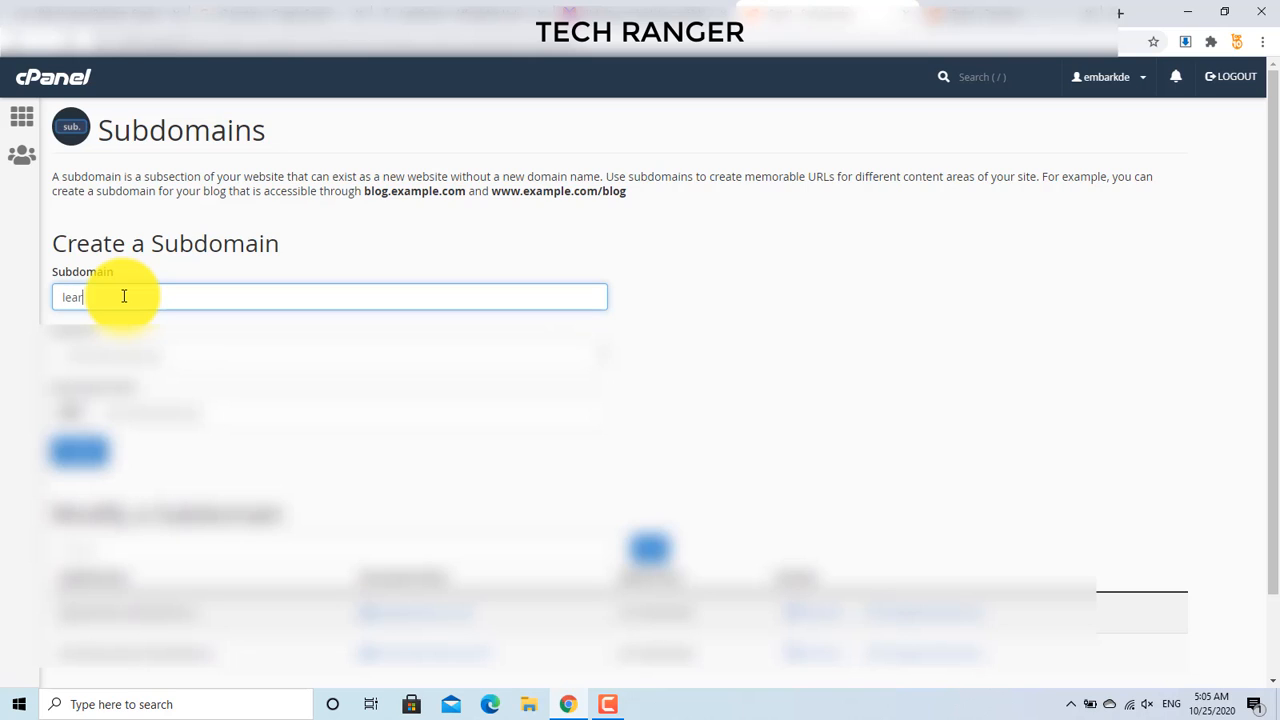
text(ning)
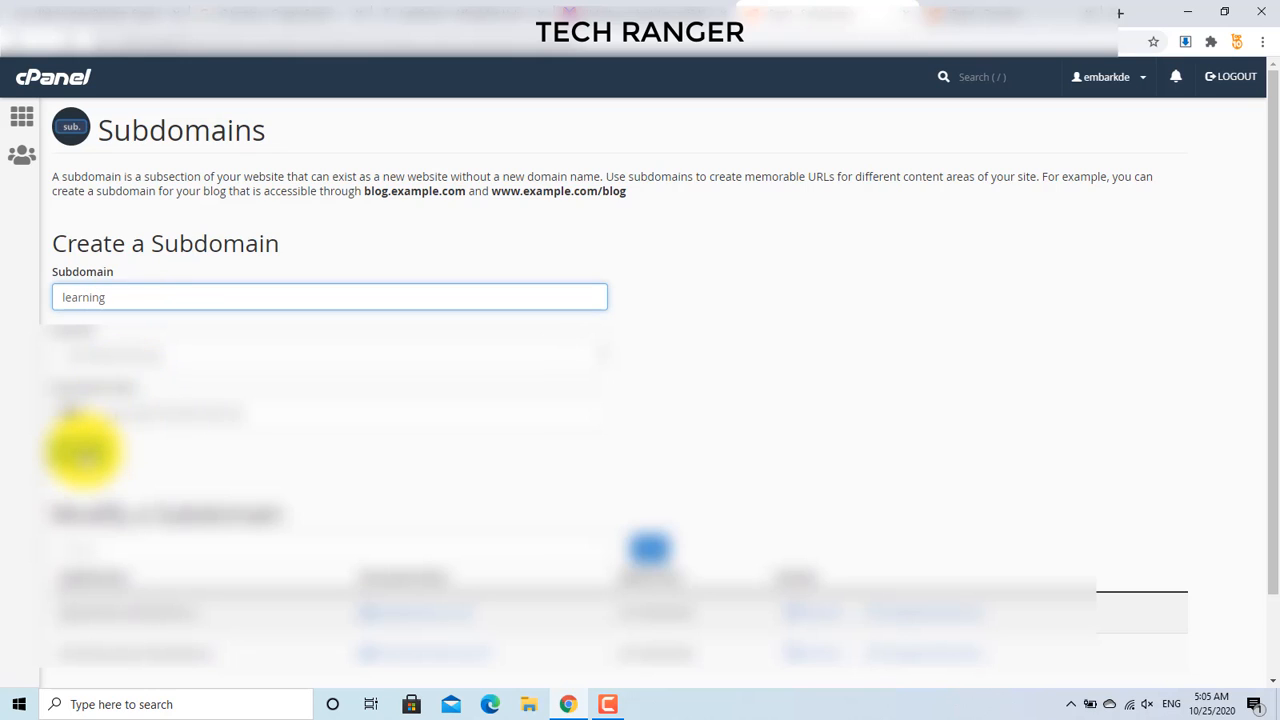
click(85, 452)
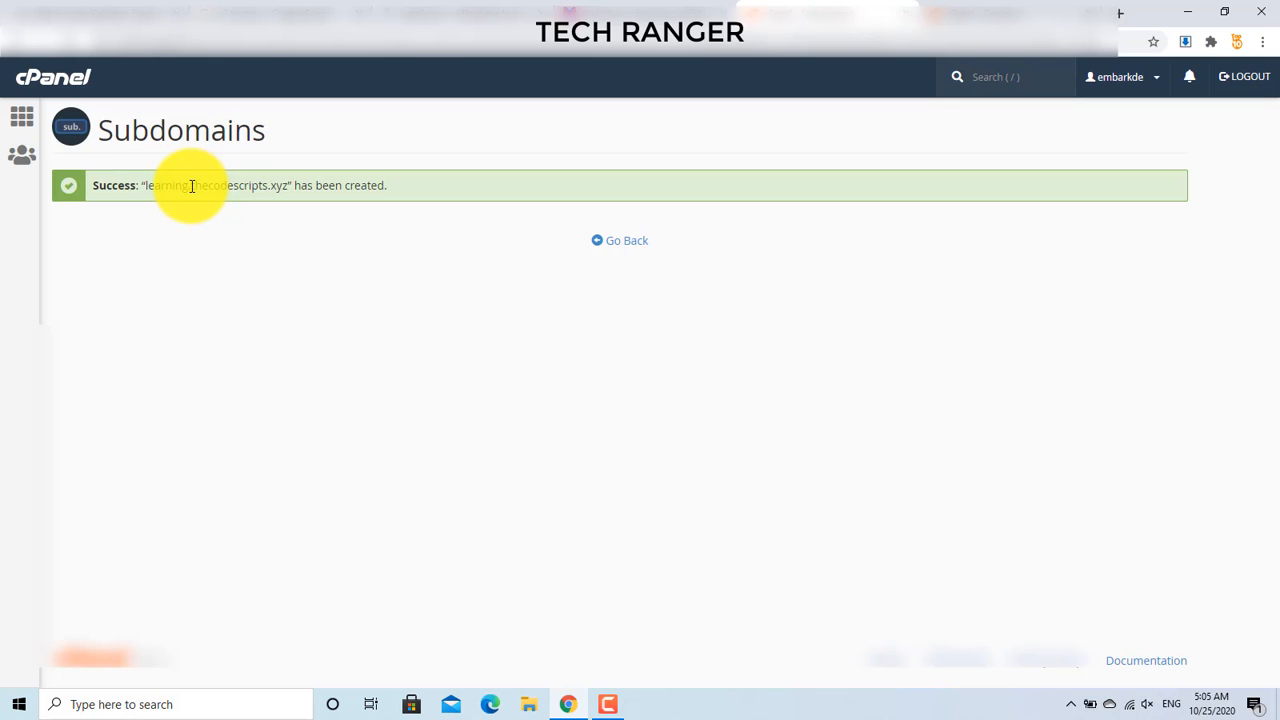
Step: Leave the subdomain confirmation, check the Domains tab, and return to cPanel Home
drag(191, 186, 277, 189)
click(263, 189)
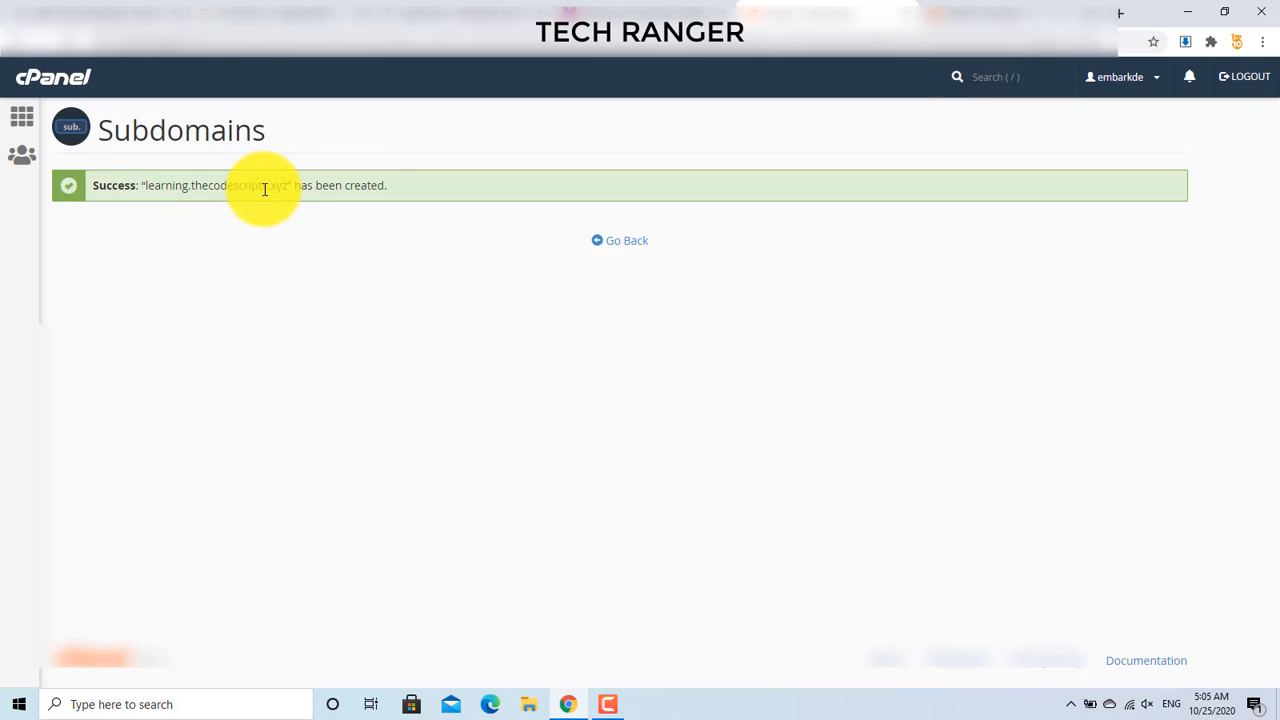
click(632, 246)
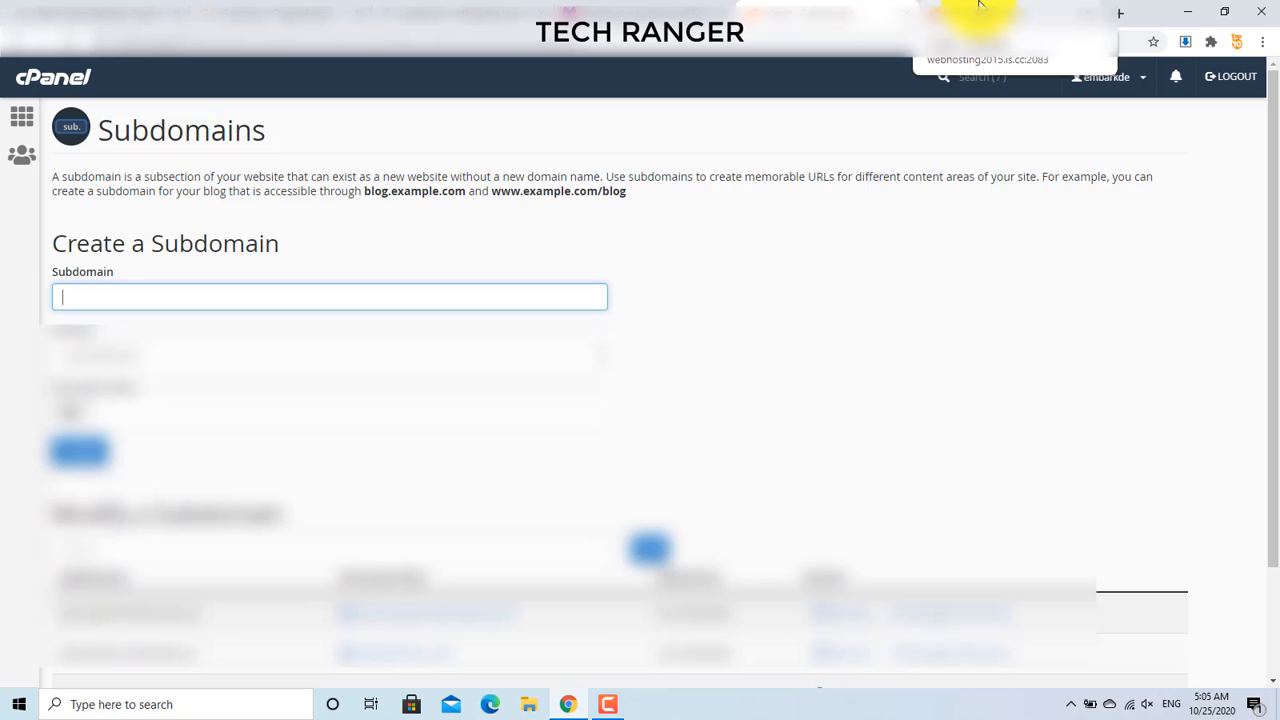
click(980, 5)
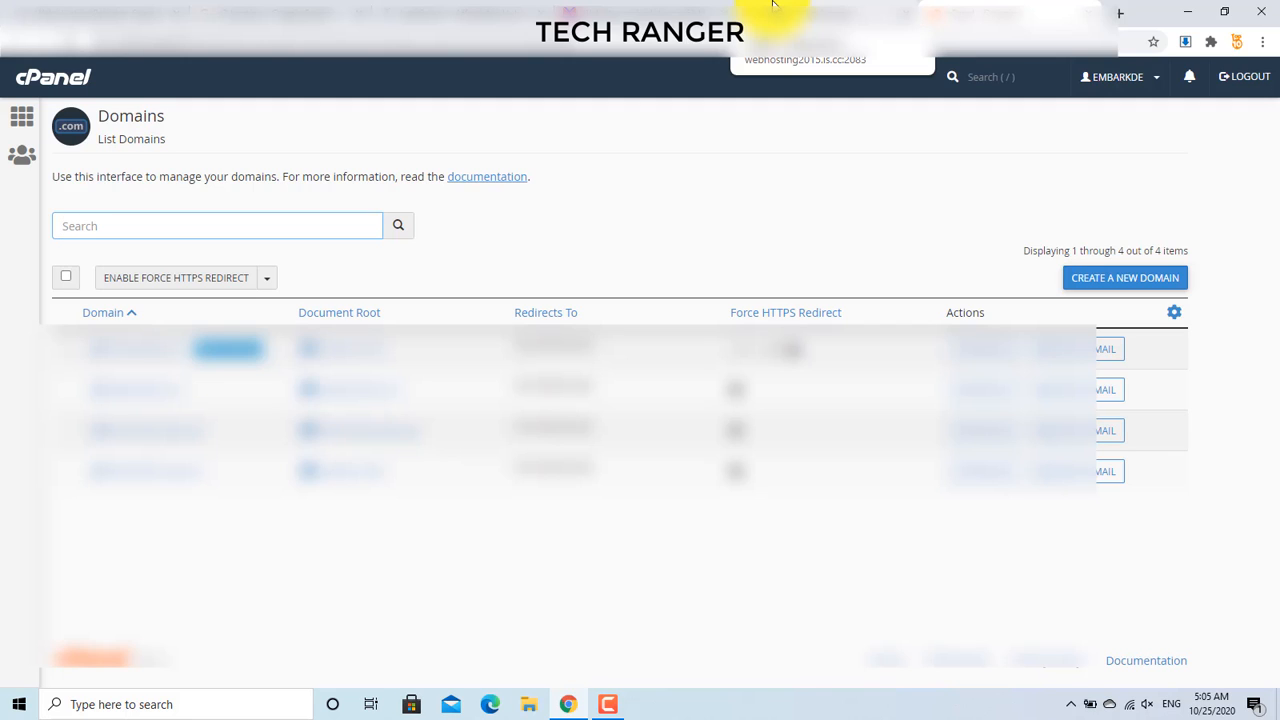
click(772, 5)
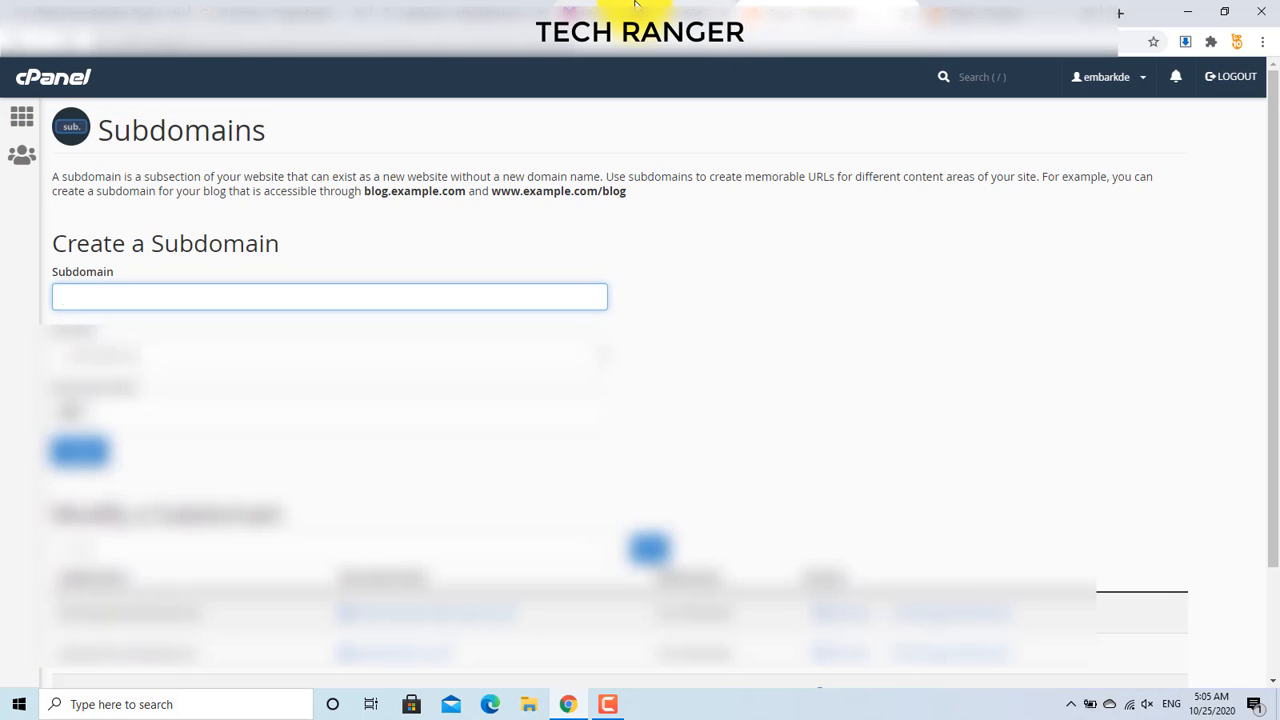
click(22, 120)
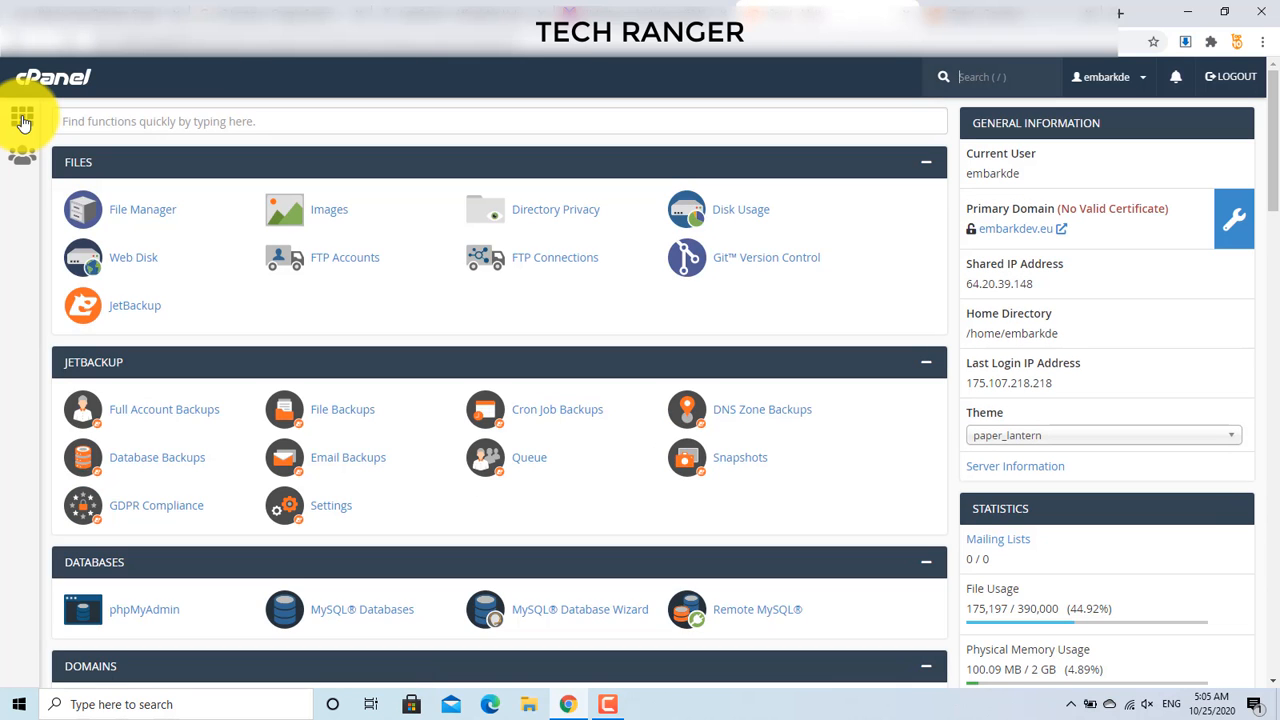
Step: Scroll to Softaculous Apps Installer and page the Scripts list back to WordPress
drag(1272, 140, 1260, 583)
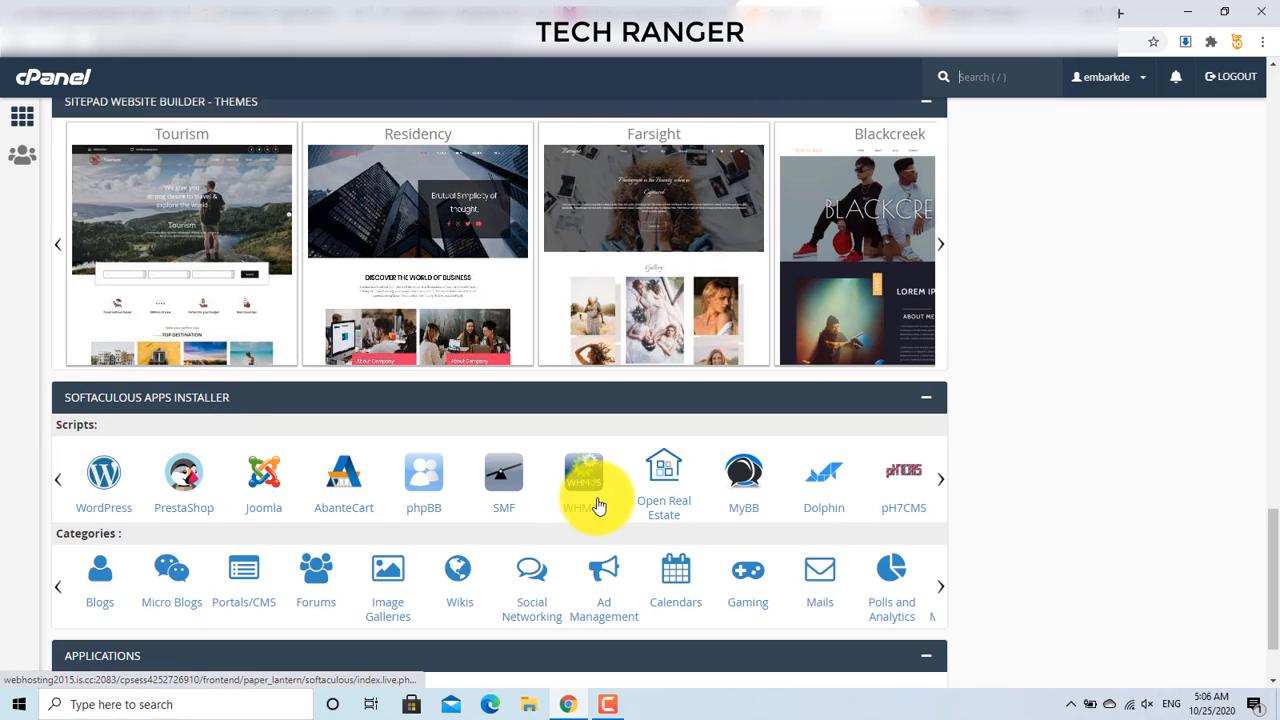
click(938, 490)
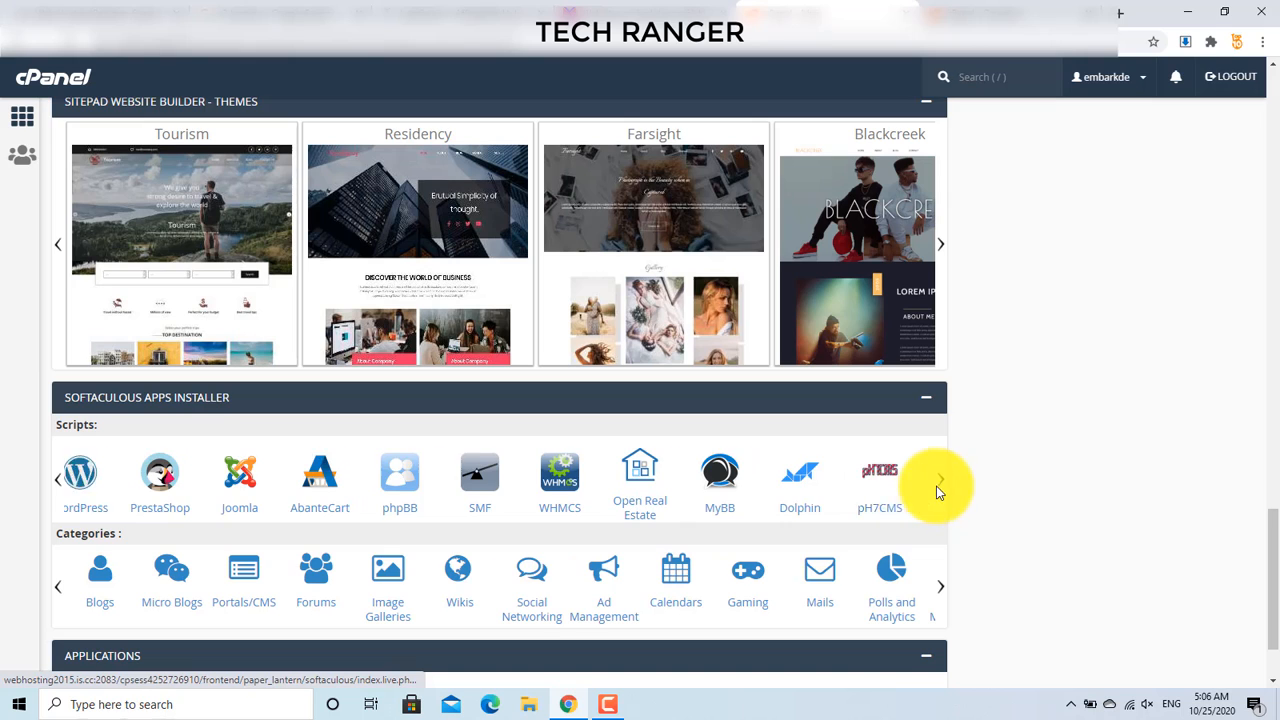
click(64, 490)
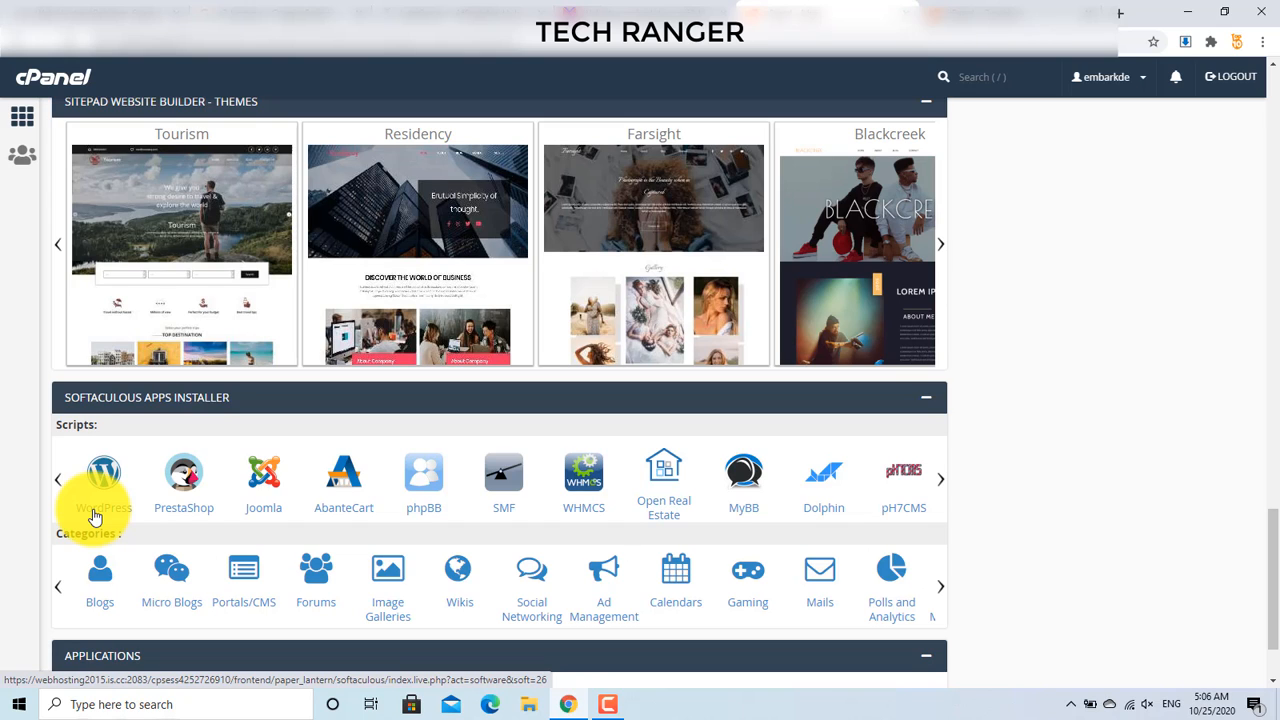
Step: Open WordPress in Softaculous and start Install Now to reach the 5.5.1 install form
click(95, 515)
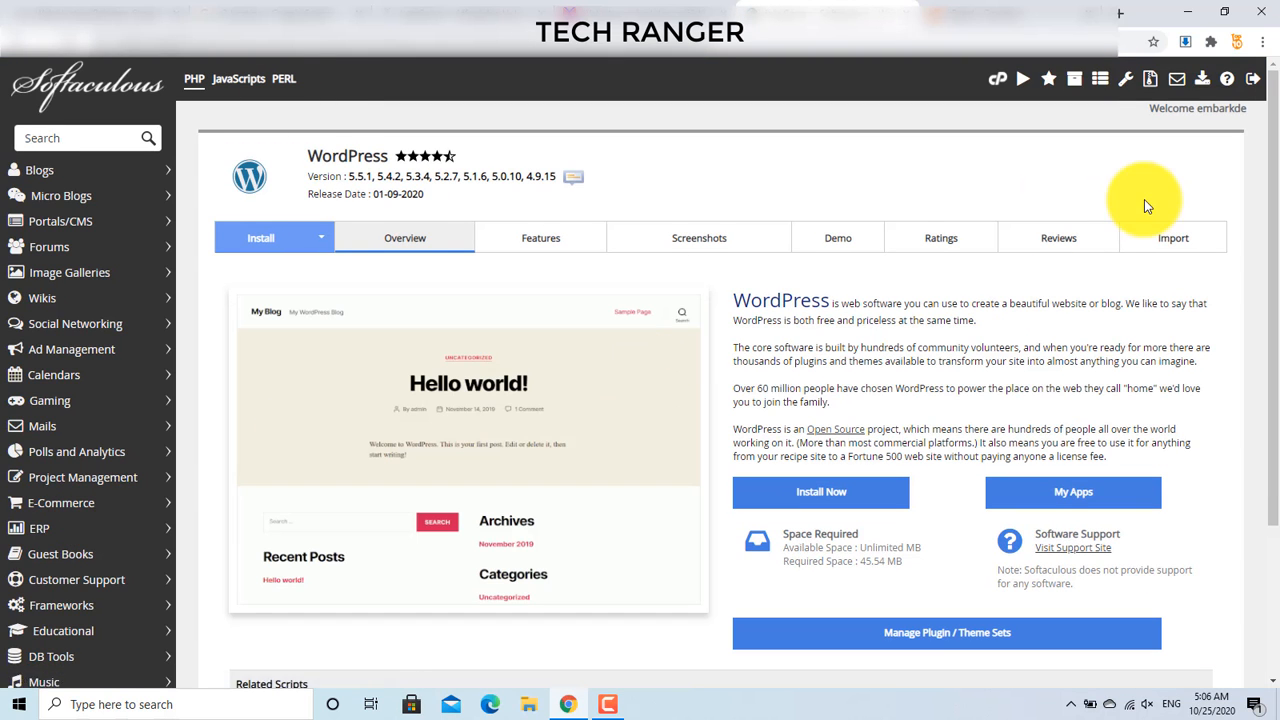
scroll(1260, 210, down, 1)
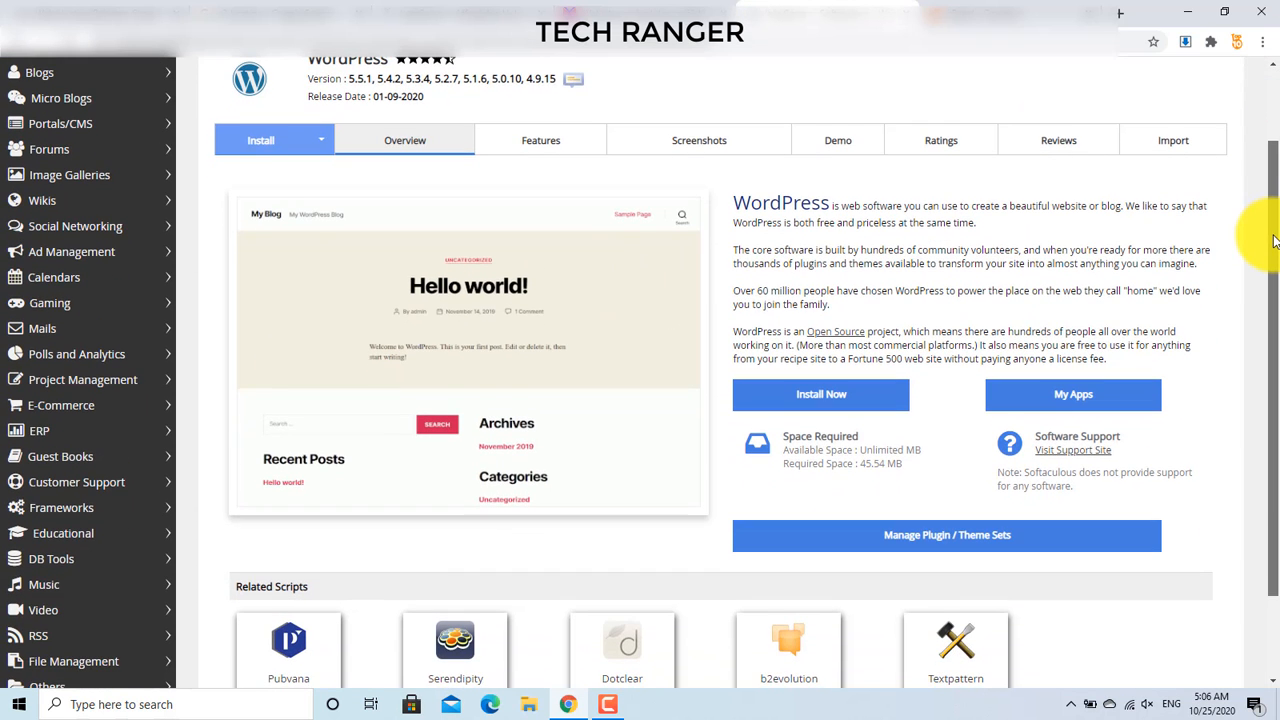
scroll(1260, 235, up, 1)
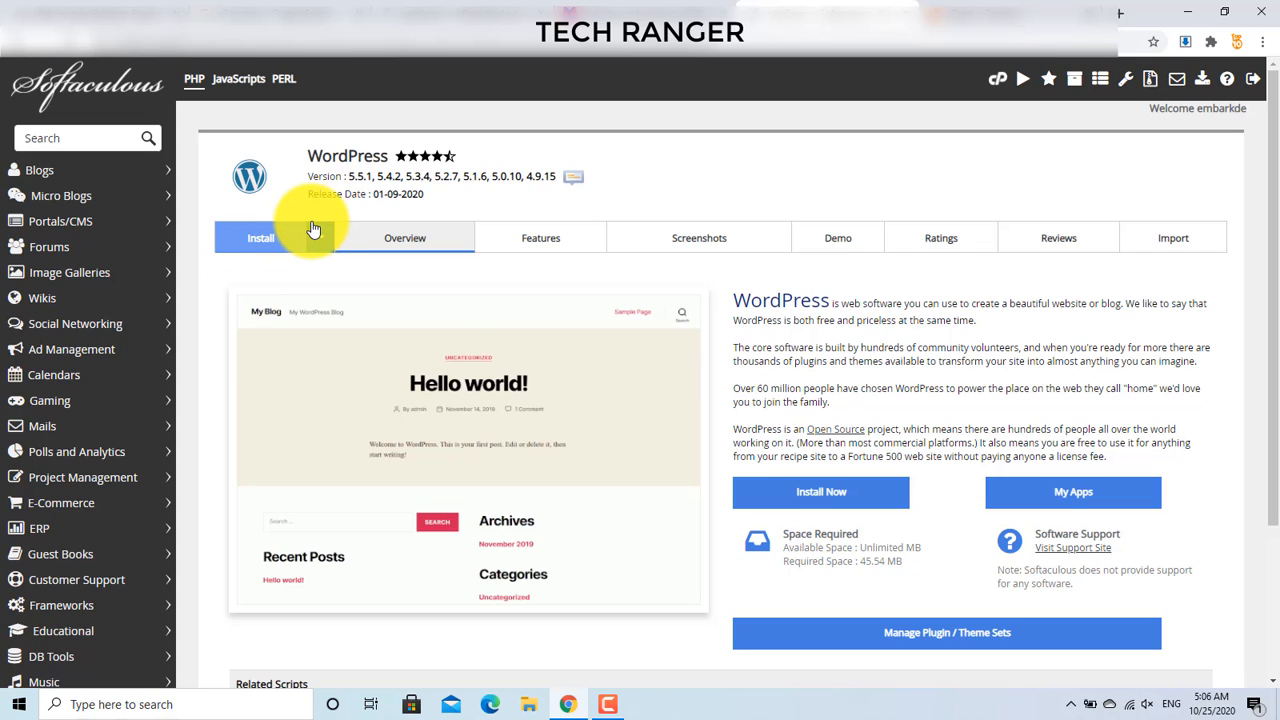
scroll(1277, 275, down, 2)
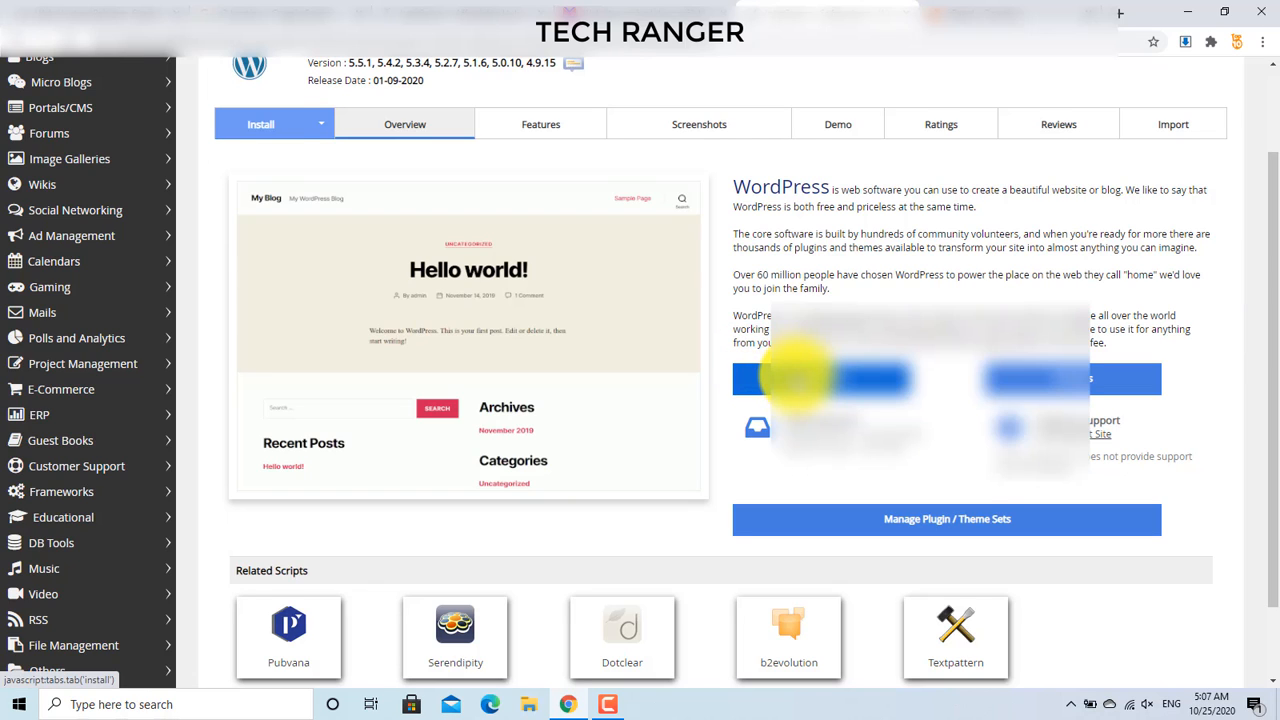
click(795, 377)
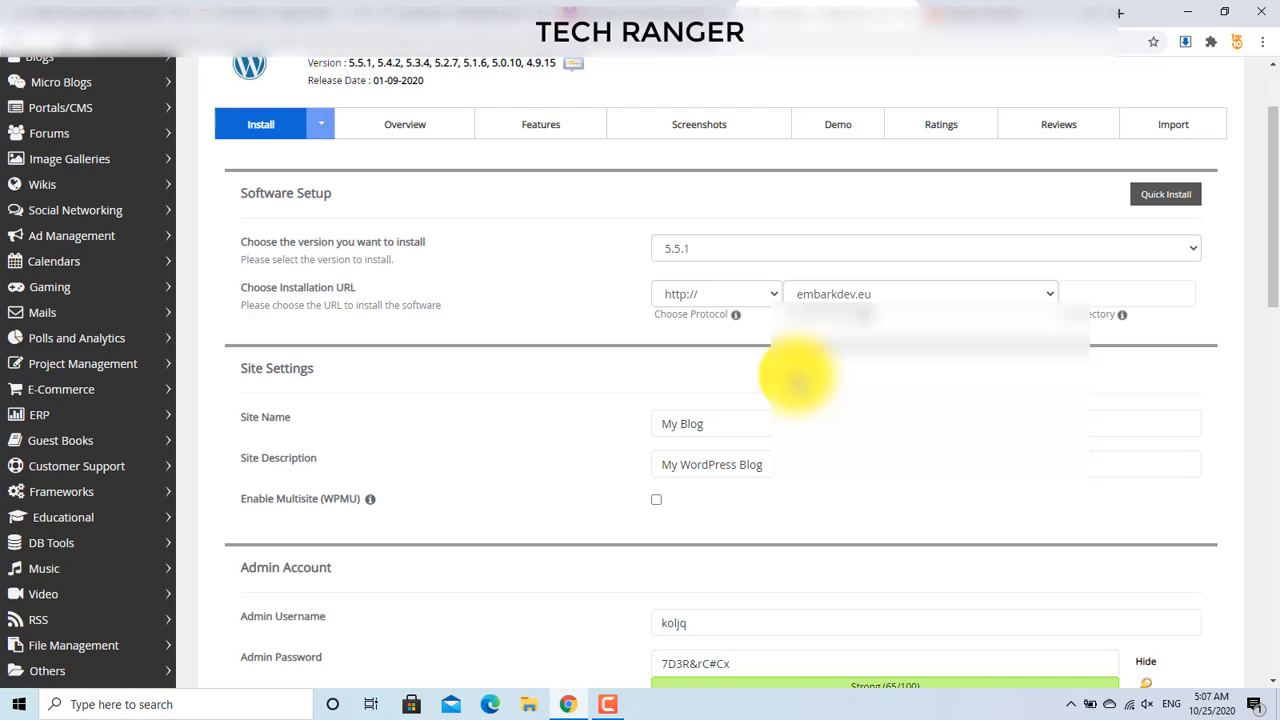
click(880, 294)
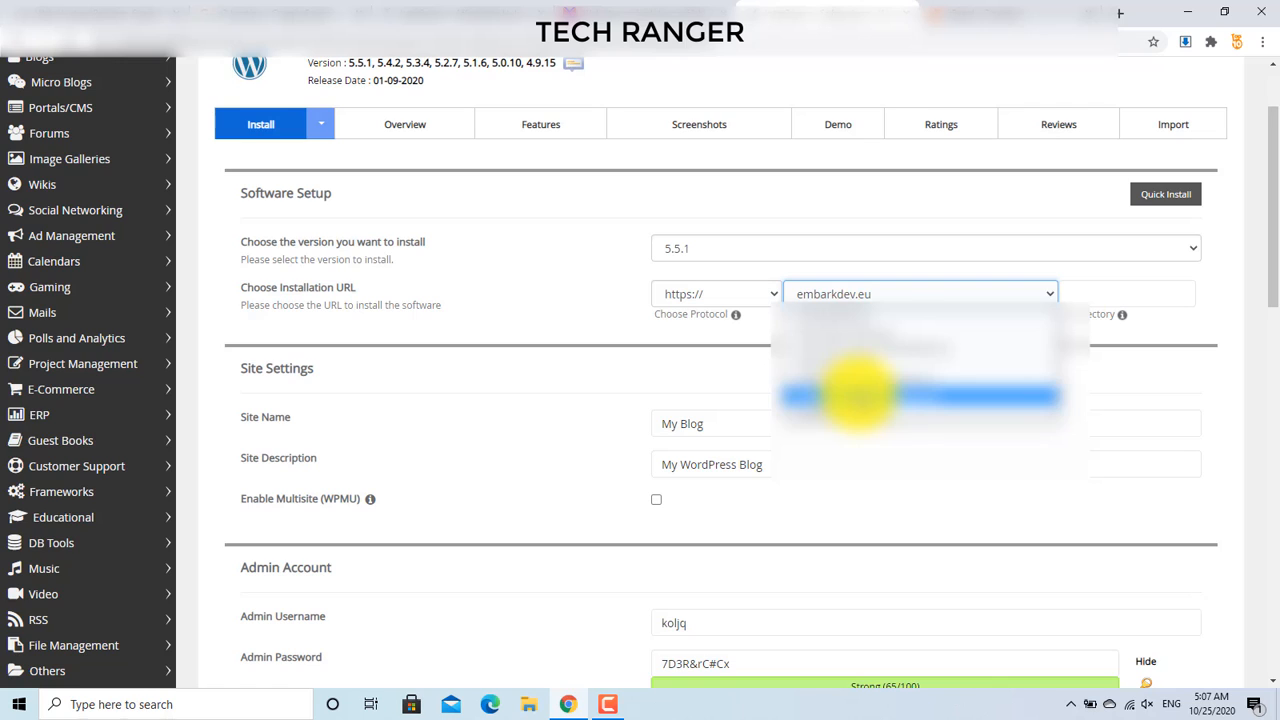
click(858, 396)
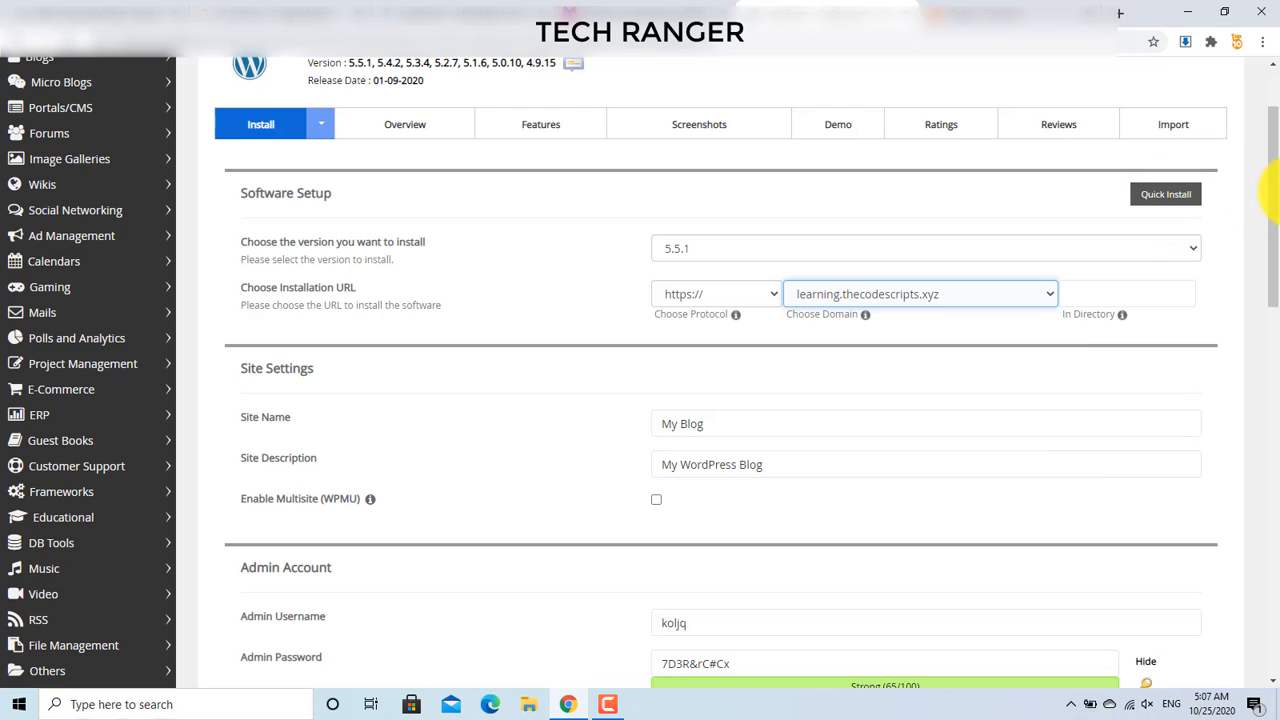
drag(1277, 196, 1277, 217)
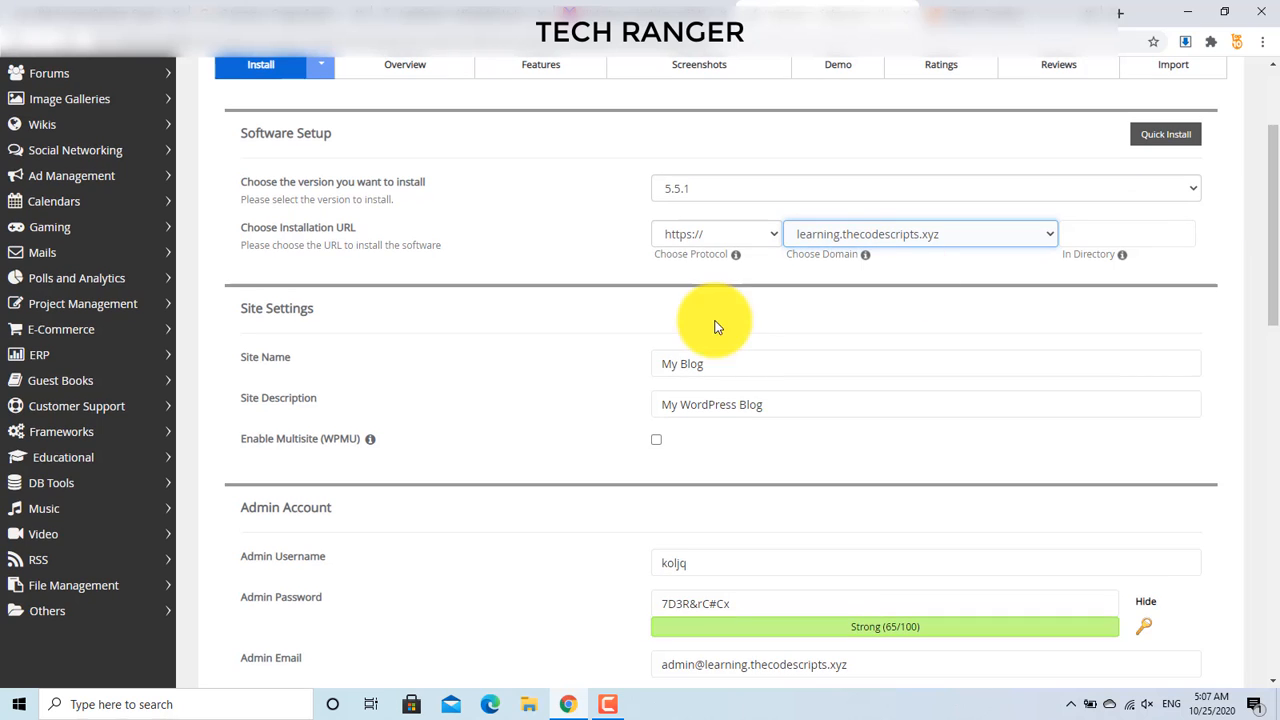
Step: Replace the default site name 'My Blog' with 'Learning'
drag(709, 361, 600, 372)
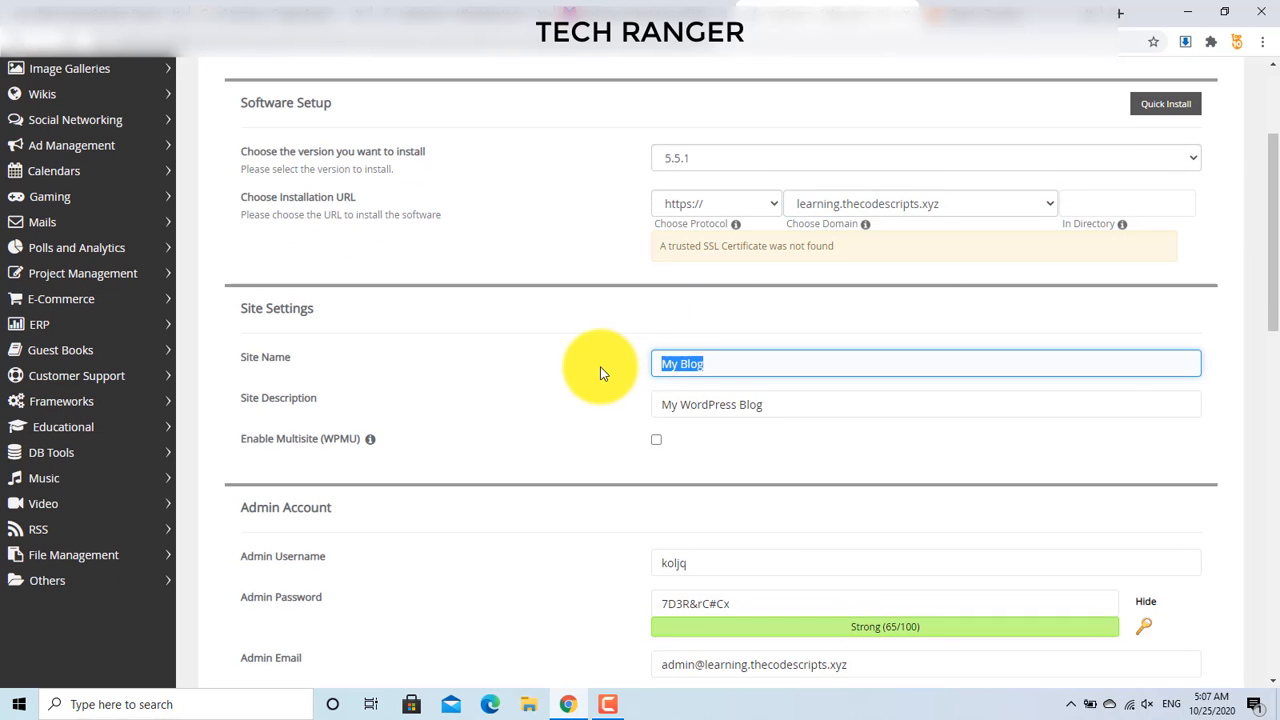
text(Learning)
click(782, 404)
Step: Enter the site description 'Learning Tutorials', correcting the misspelled word with the spelling suggestion
drag(782, 404, 584, 439)
text(Learn)
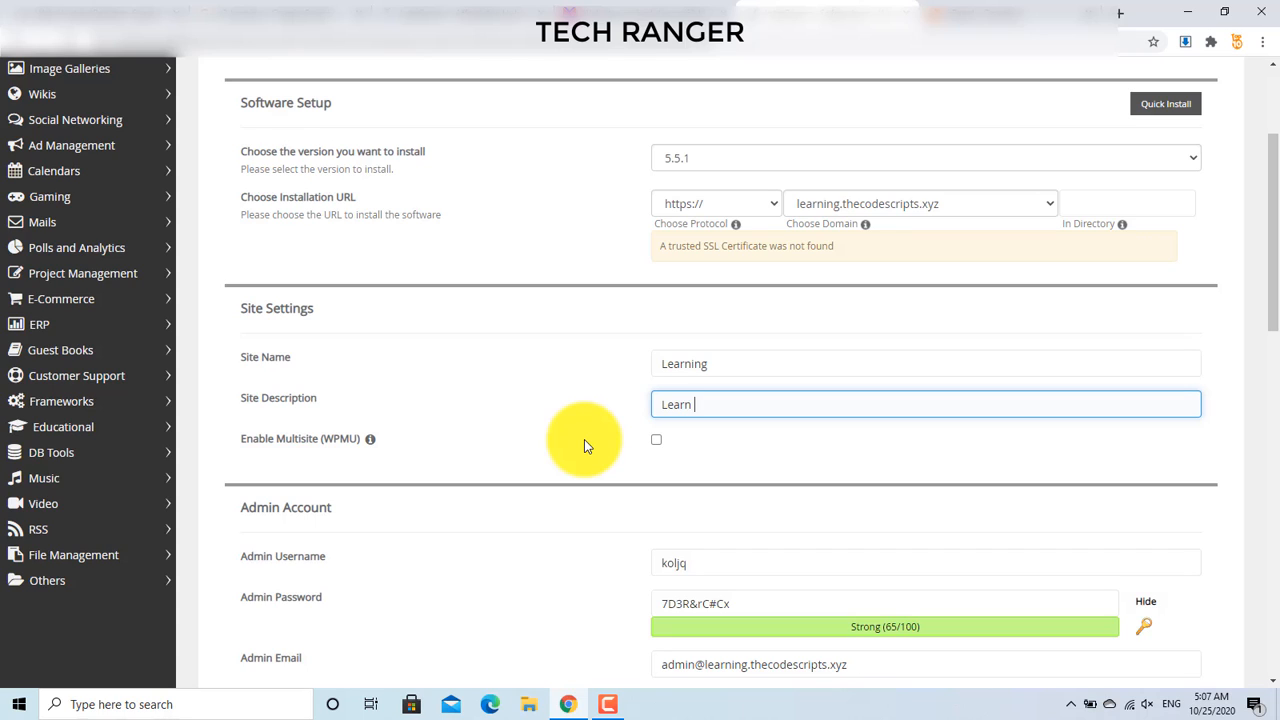
text(ing TutorilS)
key(BackSpace)
key(BackSpace)
text(LS)
key(BackSpace)
key(BackSpace)
text(ls)
double_click(735, 405)
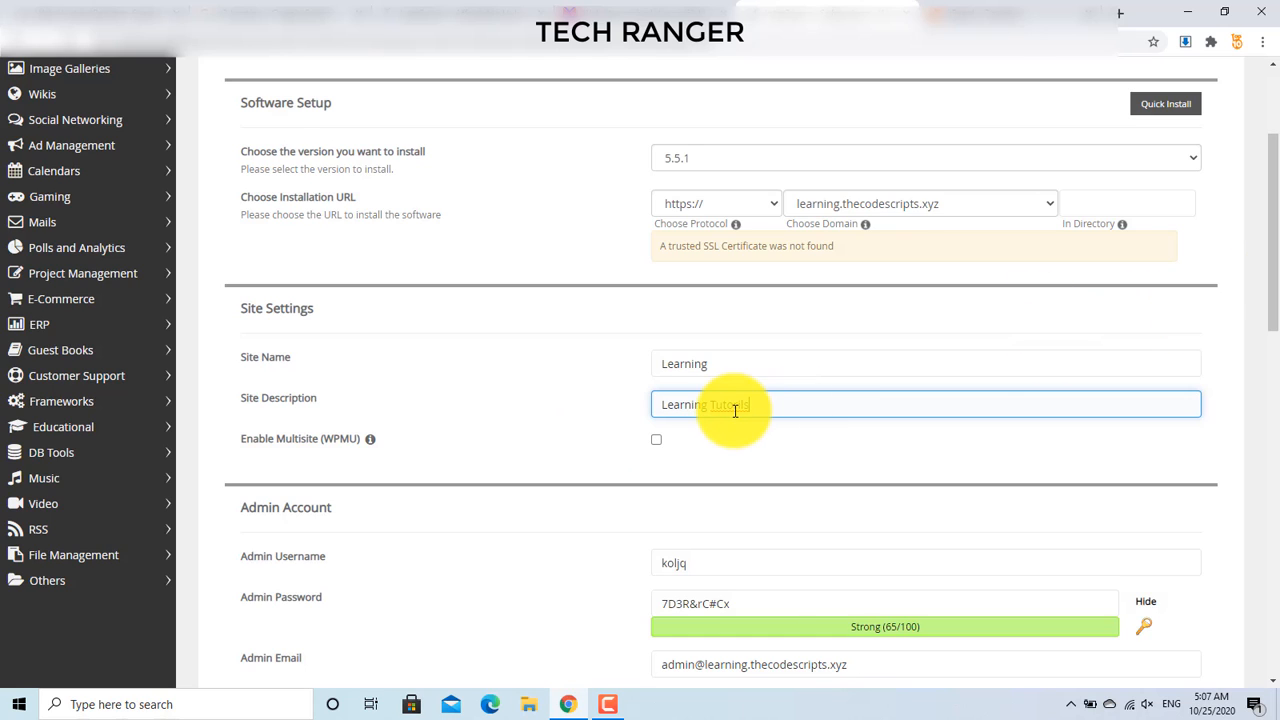
right_click(735, 405)
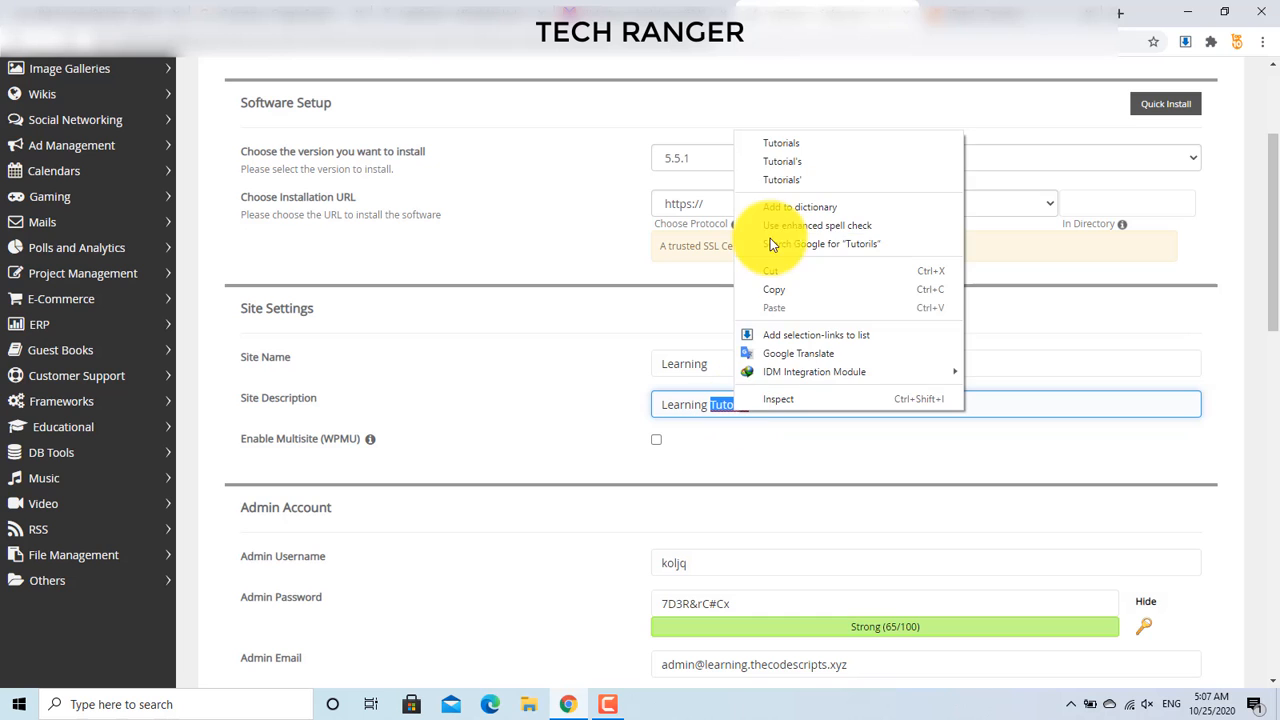
click(776, 152)
drag(1262, 300, 1275, 330)
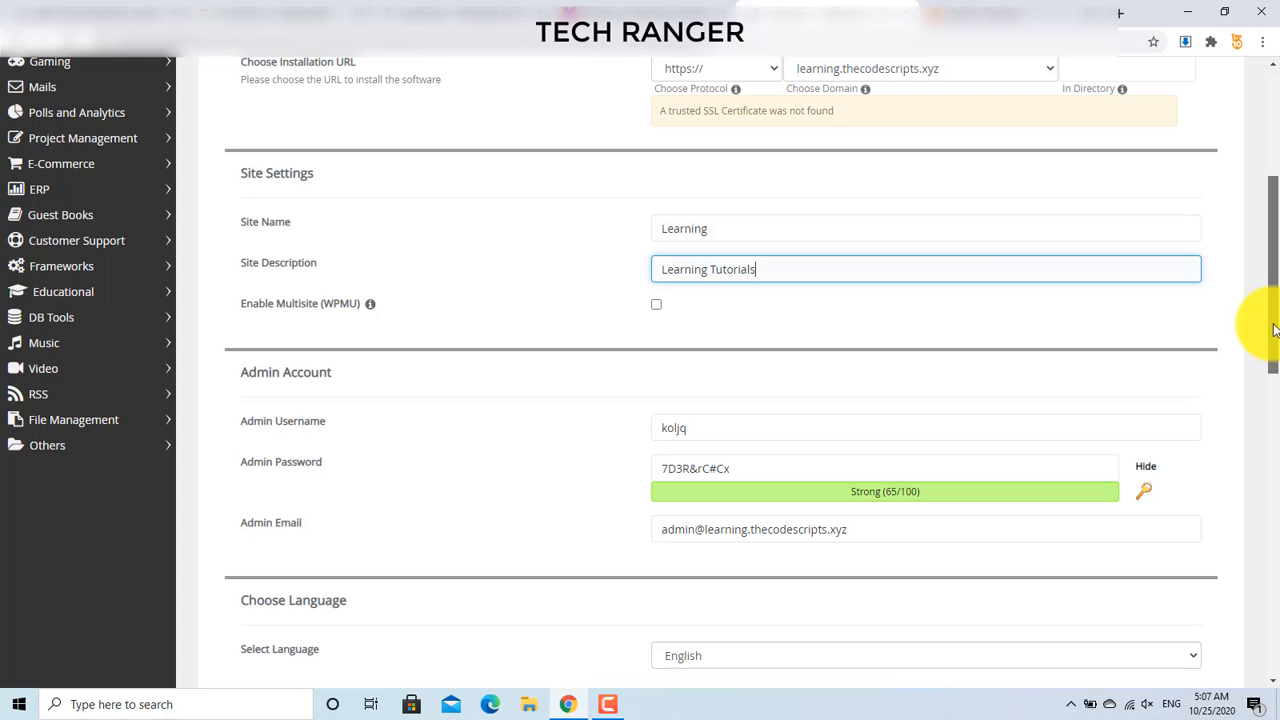
drag(1274, 330, 1274, 358)
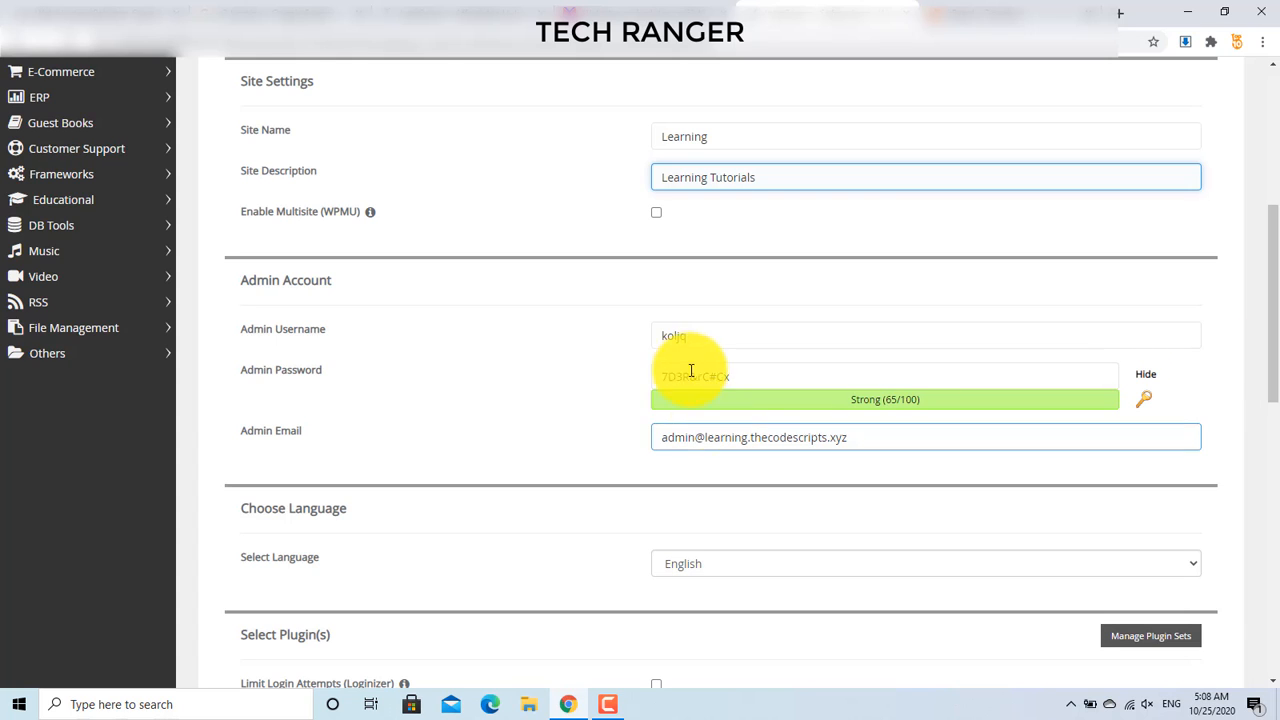
Step: Change the admin username to 'admin'
click(704, 341)
drag(705, 343, 650, 338)
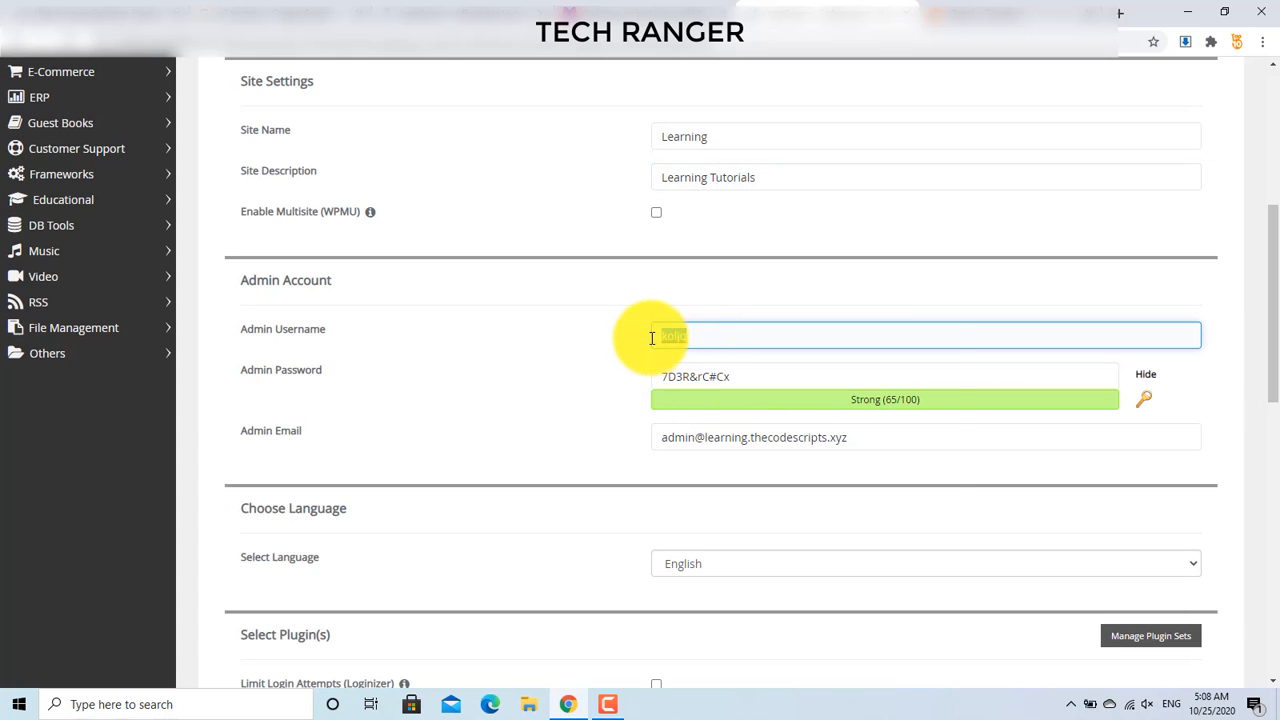
key(BackSpace)
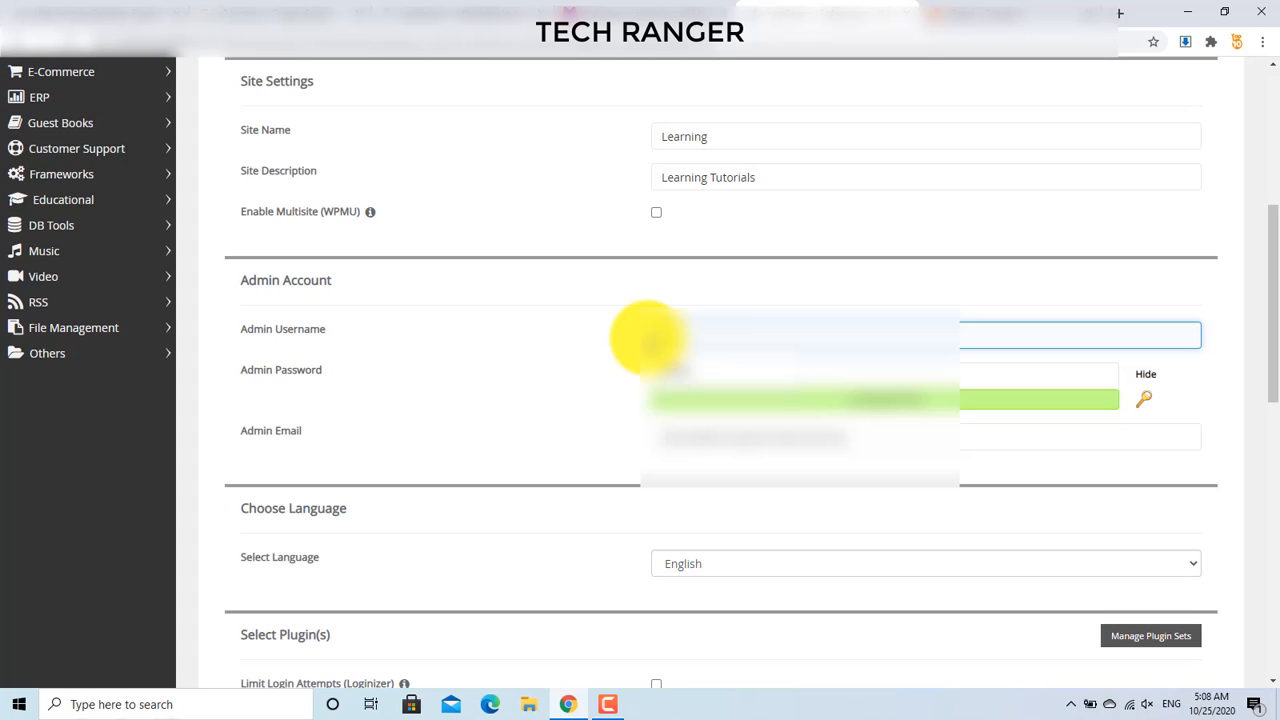
text(admin)
click(583, 388)
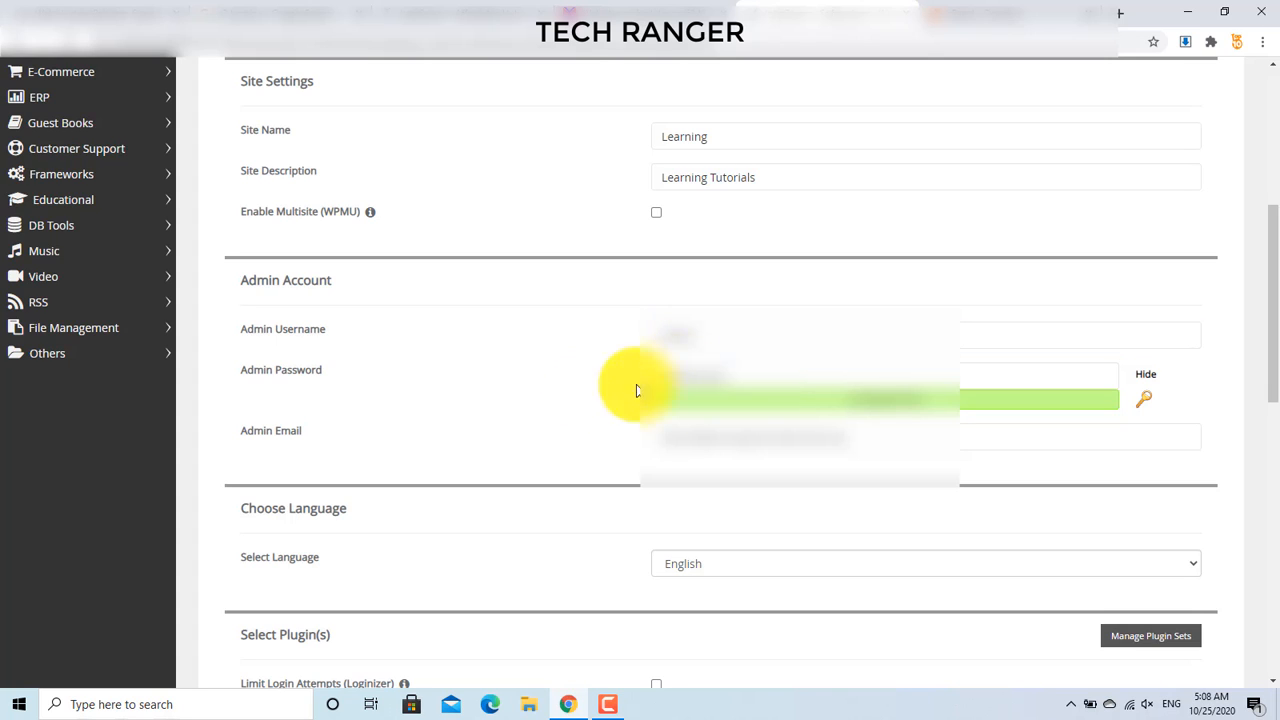
Step: Replace the generated admin password with a masked new password rated Strong
click(757, 373)
drag(752, 373, 589, 385)
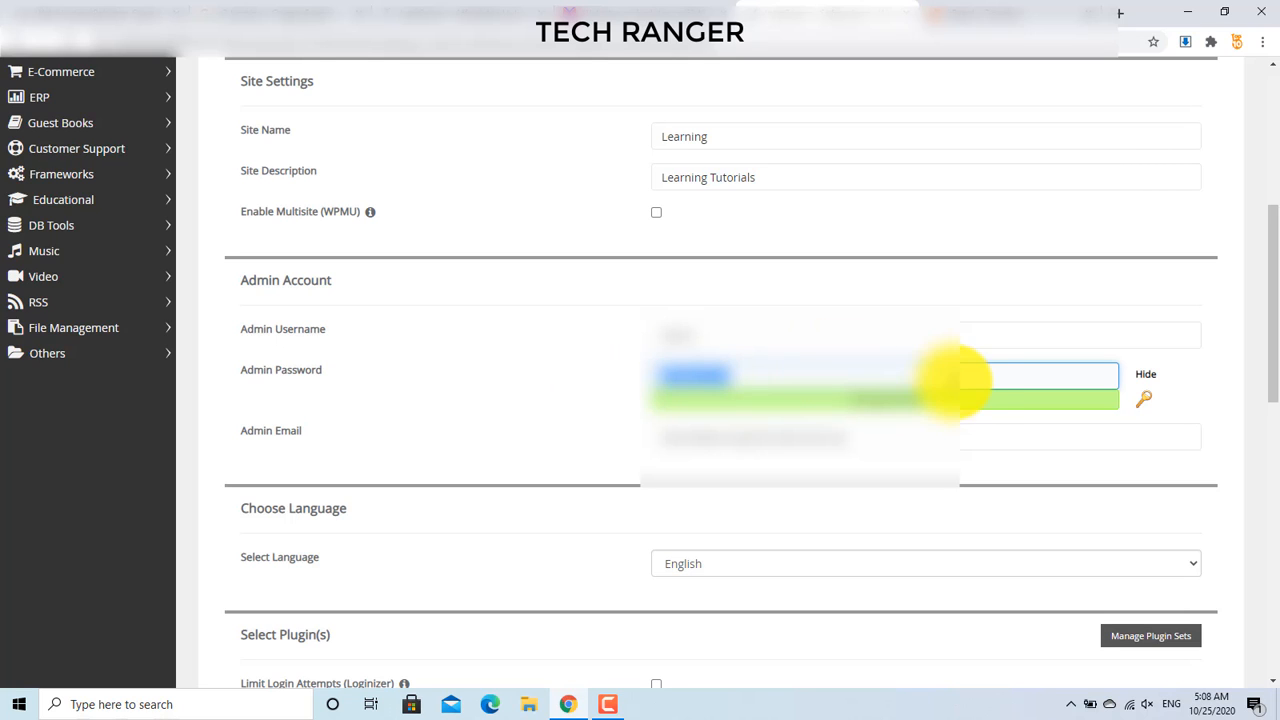
click(1148, 378)
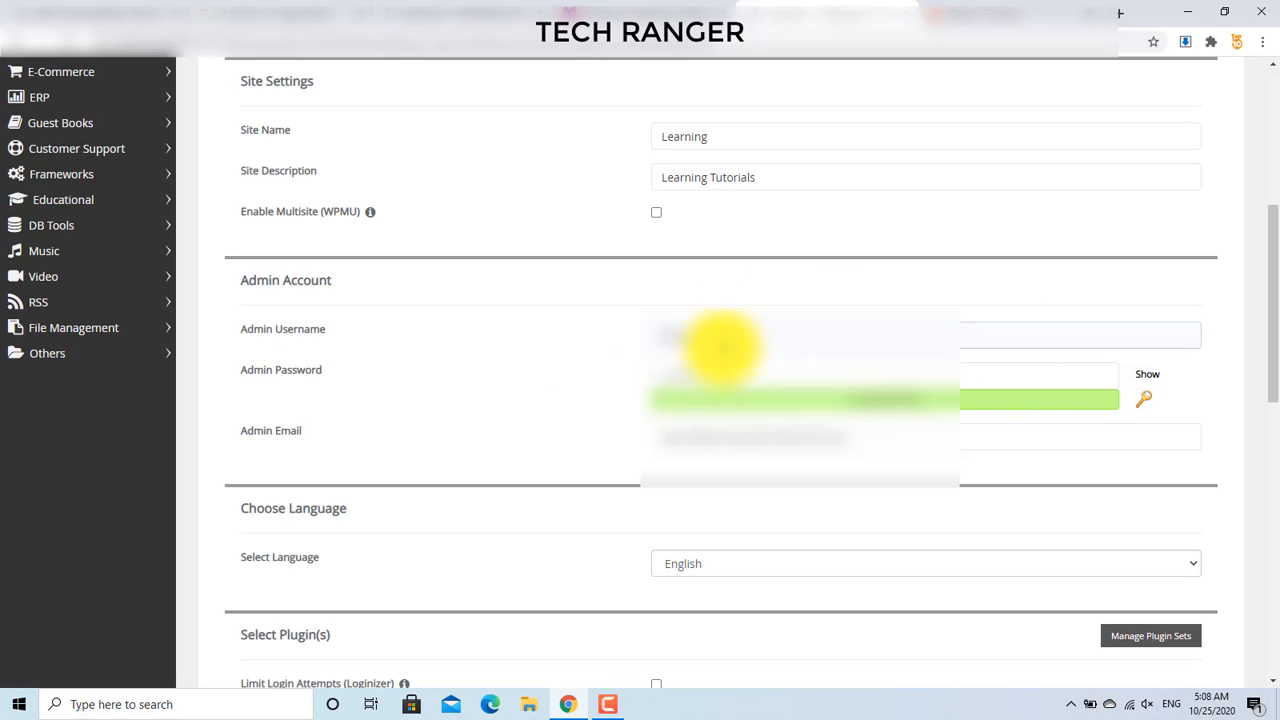
key(BackSpace)
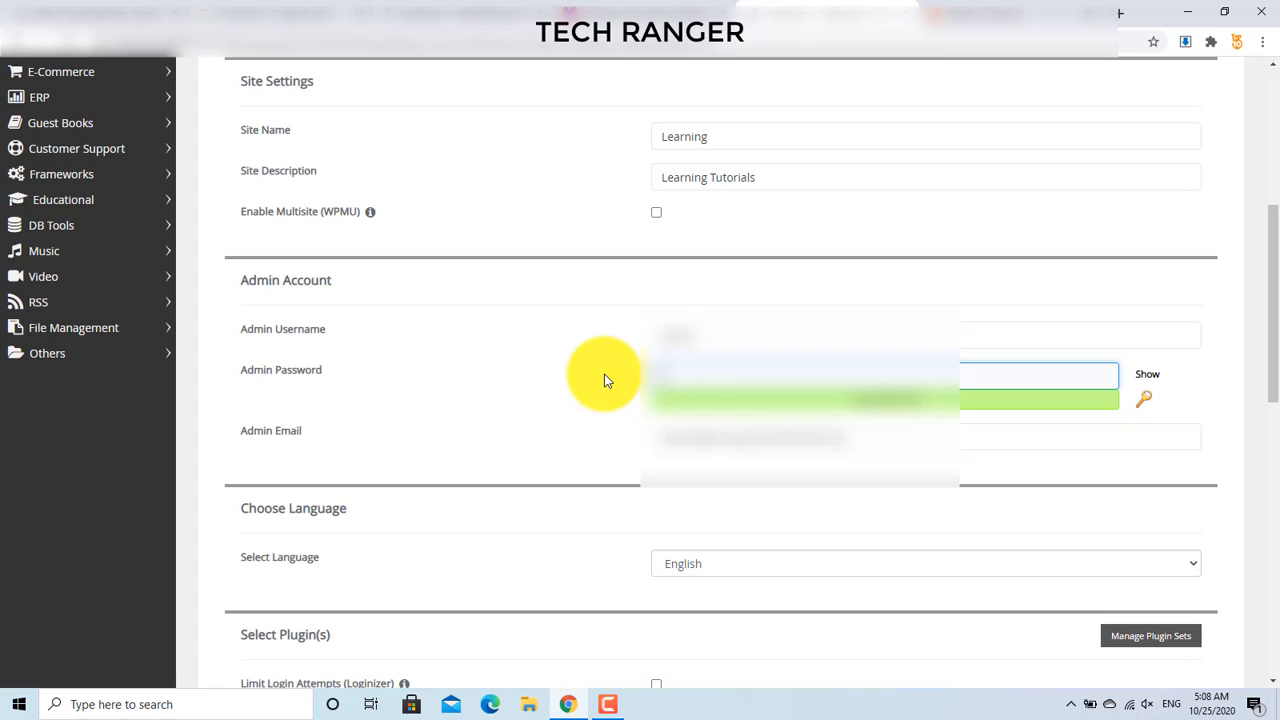
text(••••)
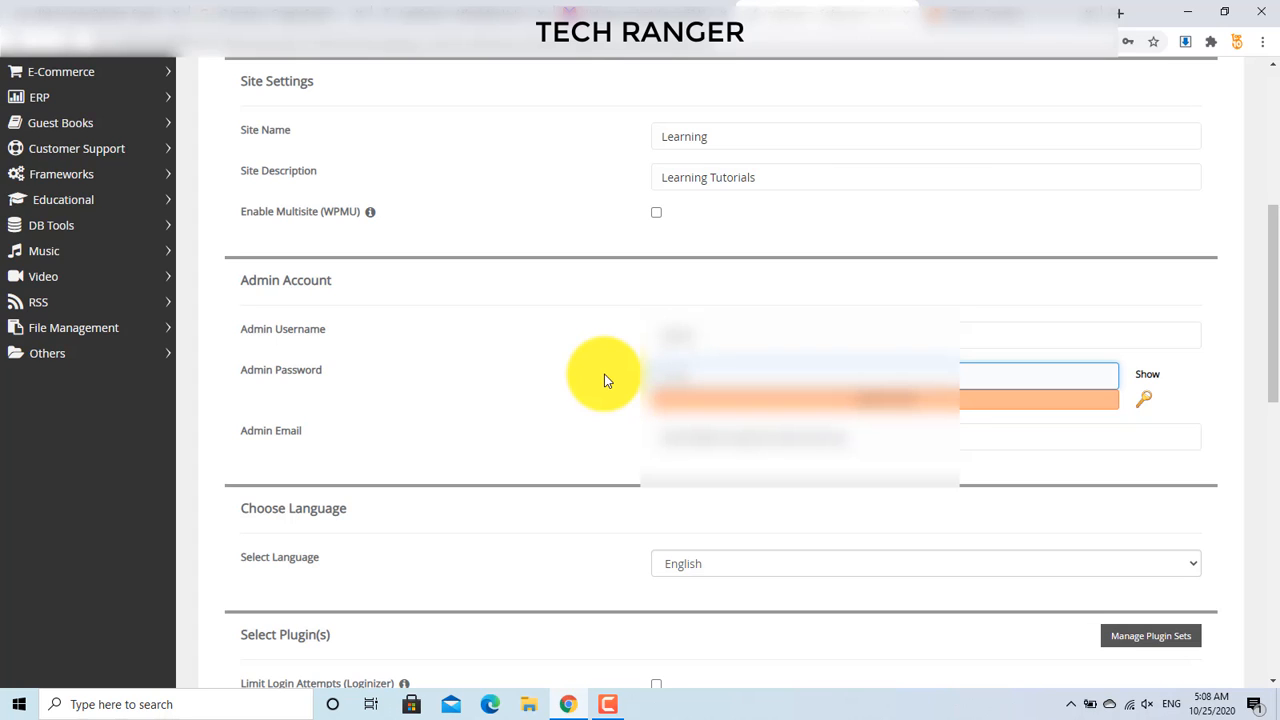
text(••)
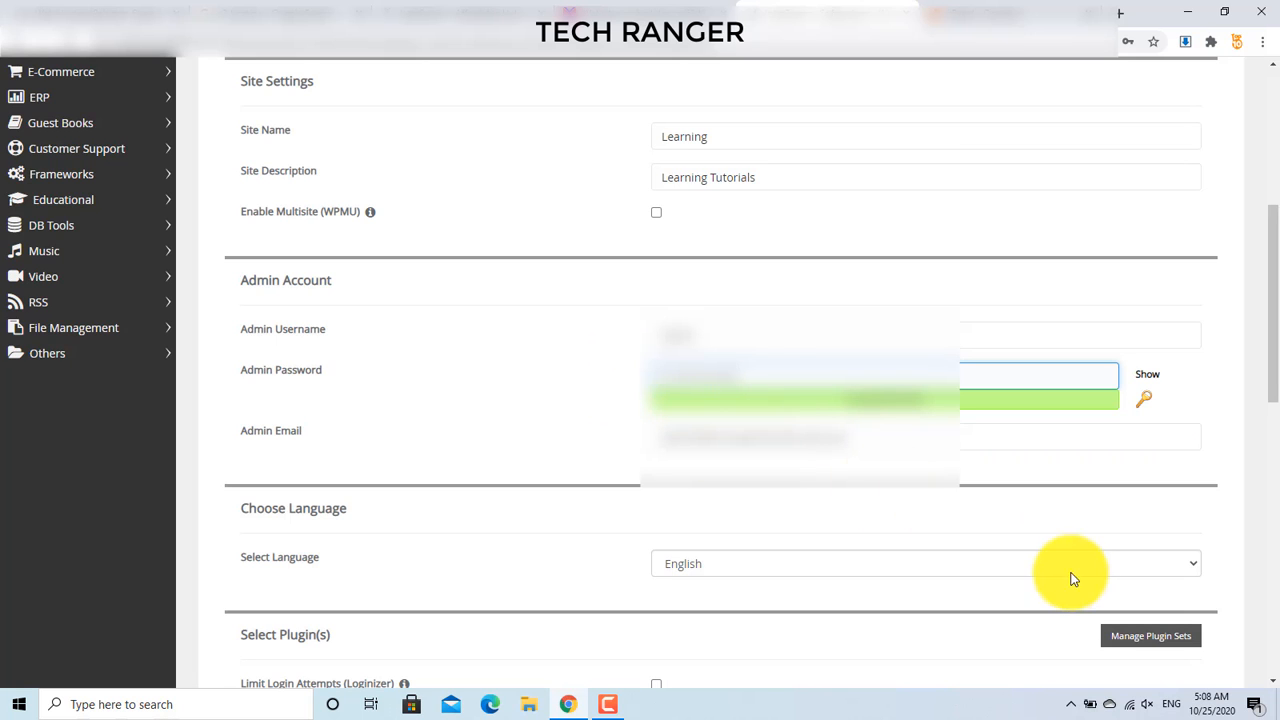
drag(1277, 383, 1277, 409)
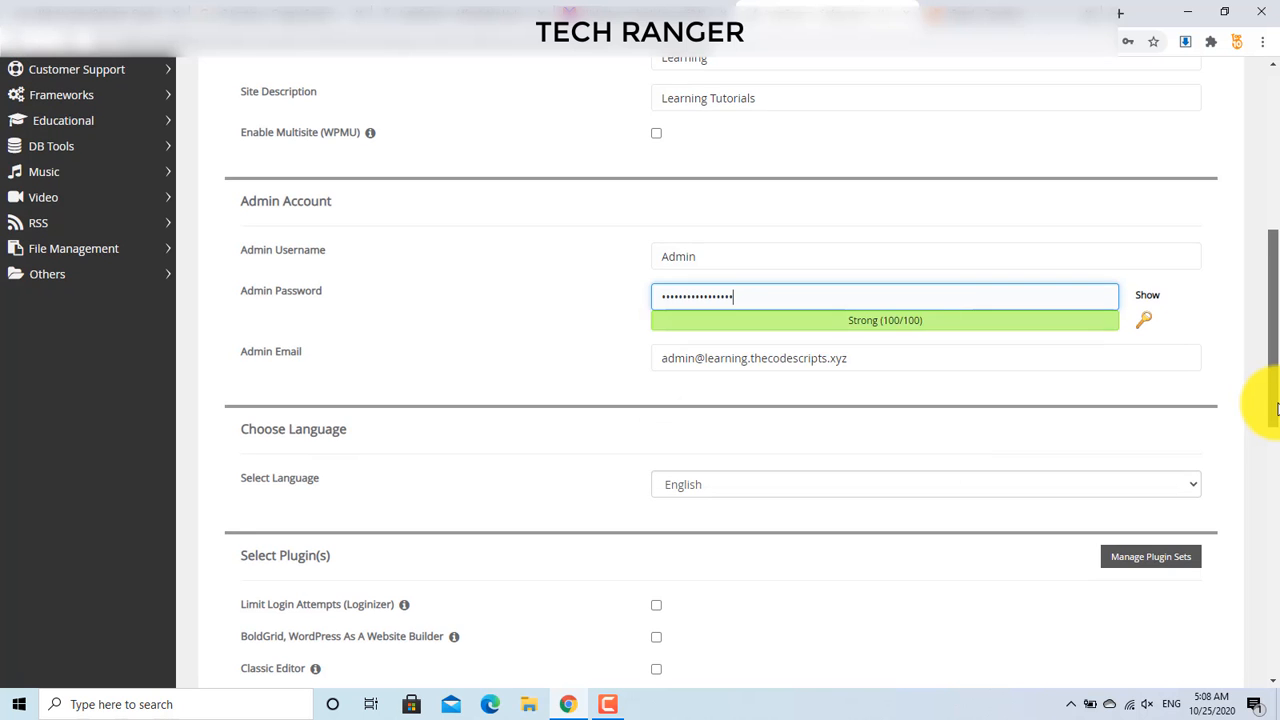
drag(1277, 409, 1257, 508)
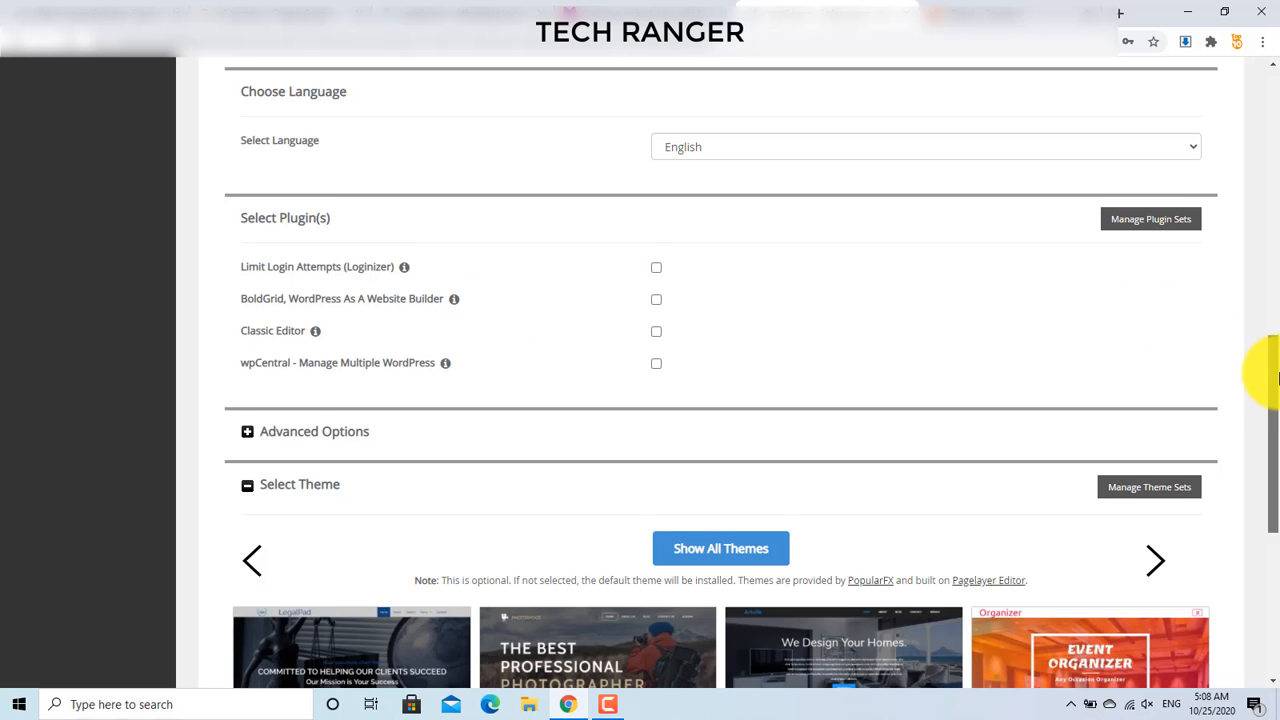
Step: Expand and then collapse the Advanced Options section
drag(1267, 372, 1267, 401)
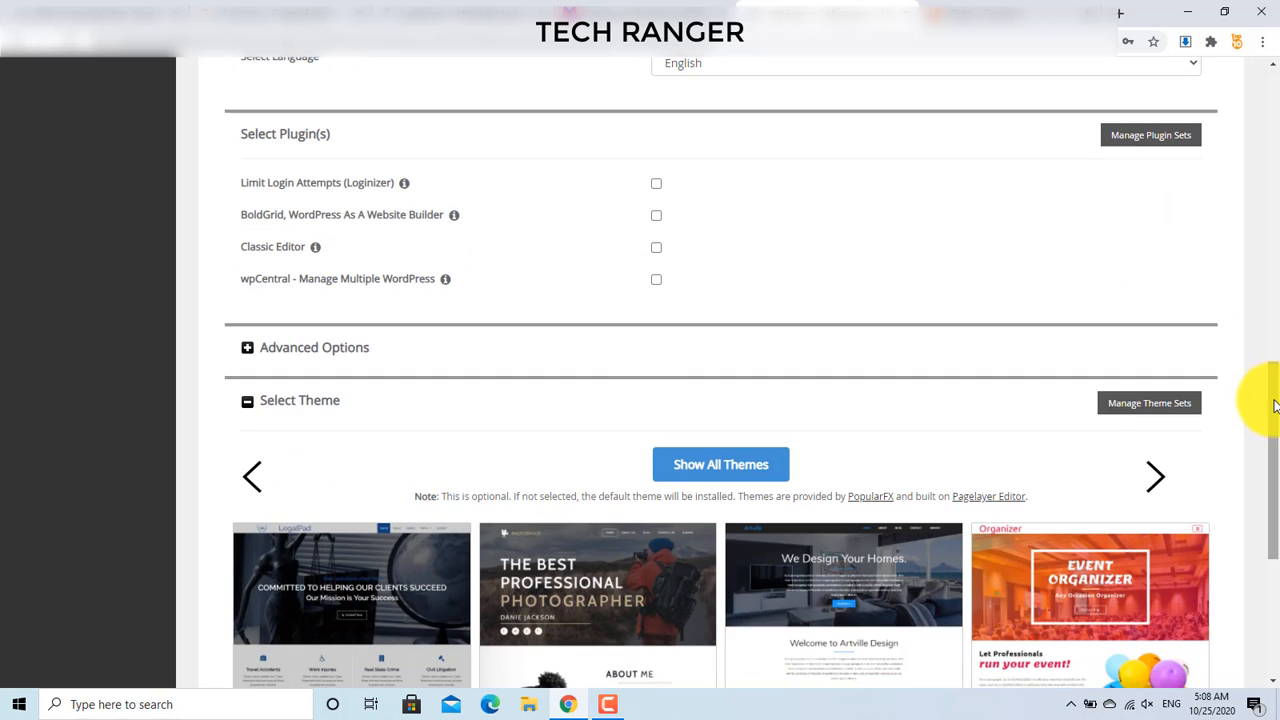
click(246, 349)
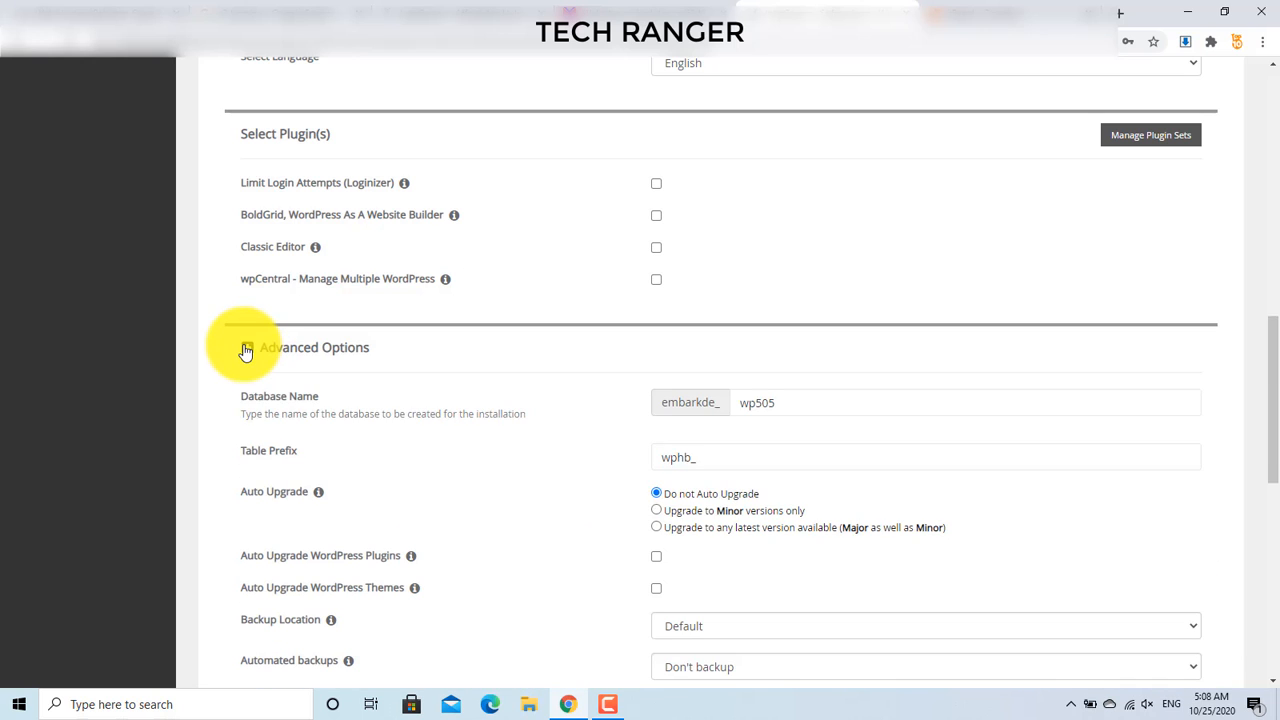
click(246, 349)
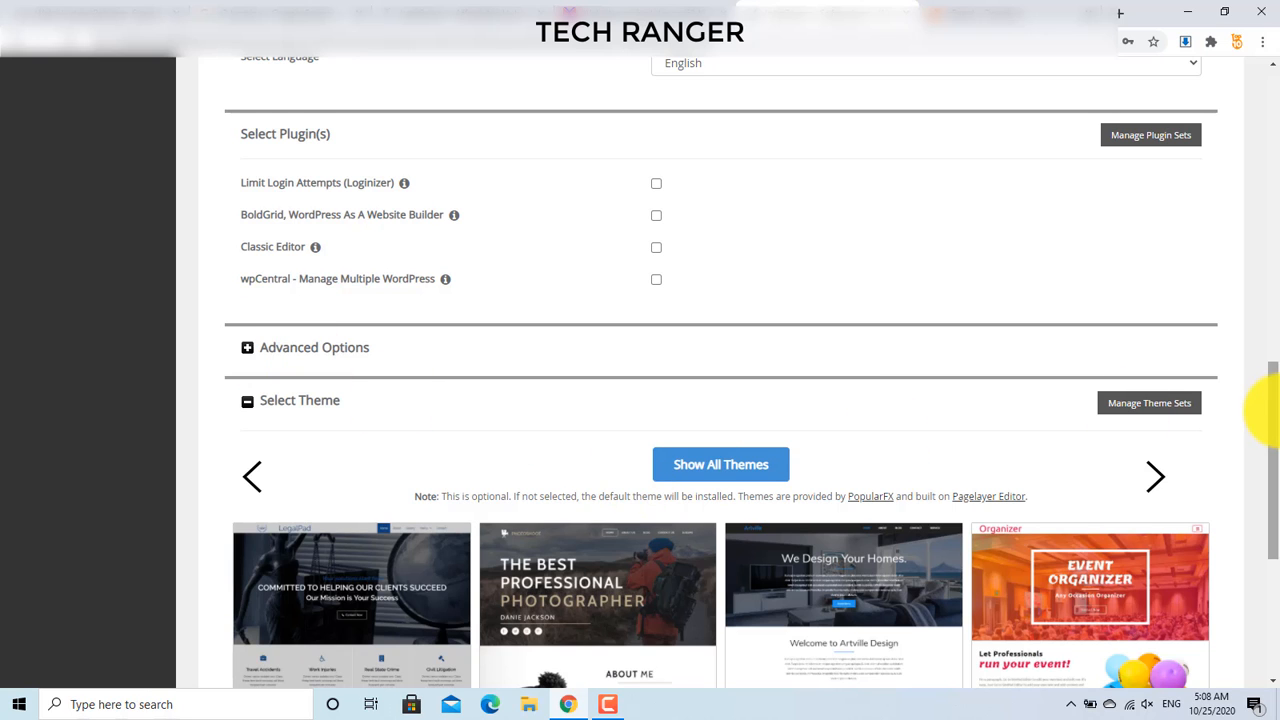
Step: Fill in the e-mail address for installation details and start the WordPress install
drag(1266, 414, 1273, 527)
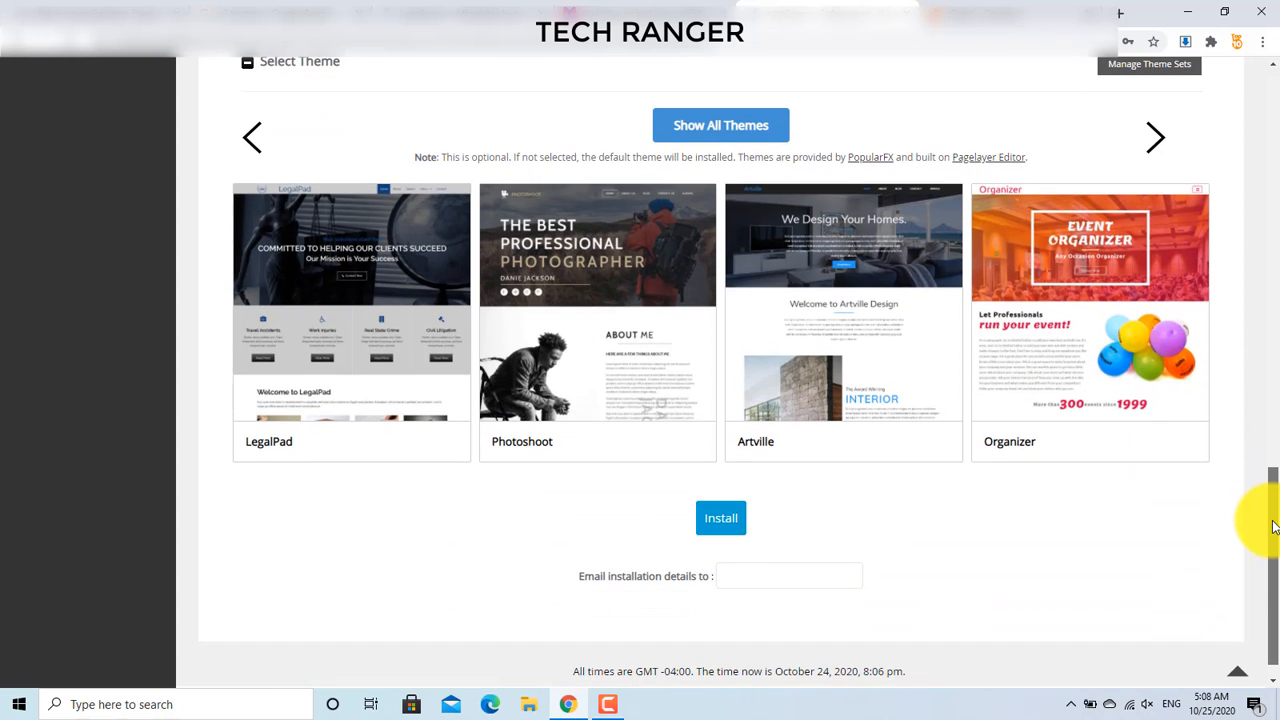
click(743, 572)
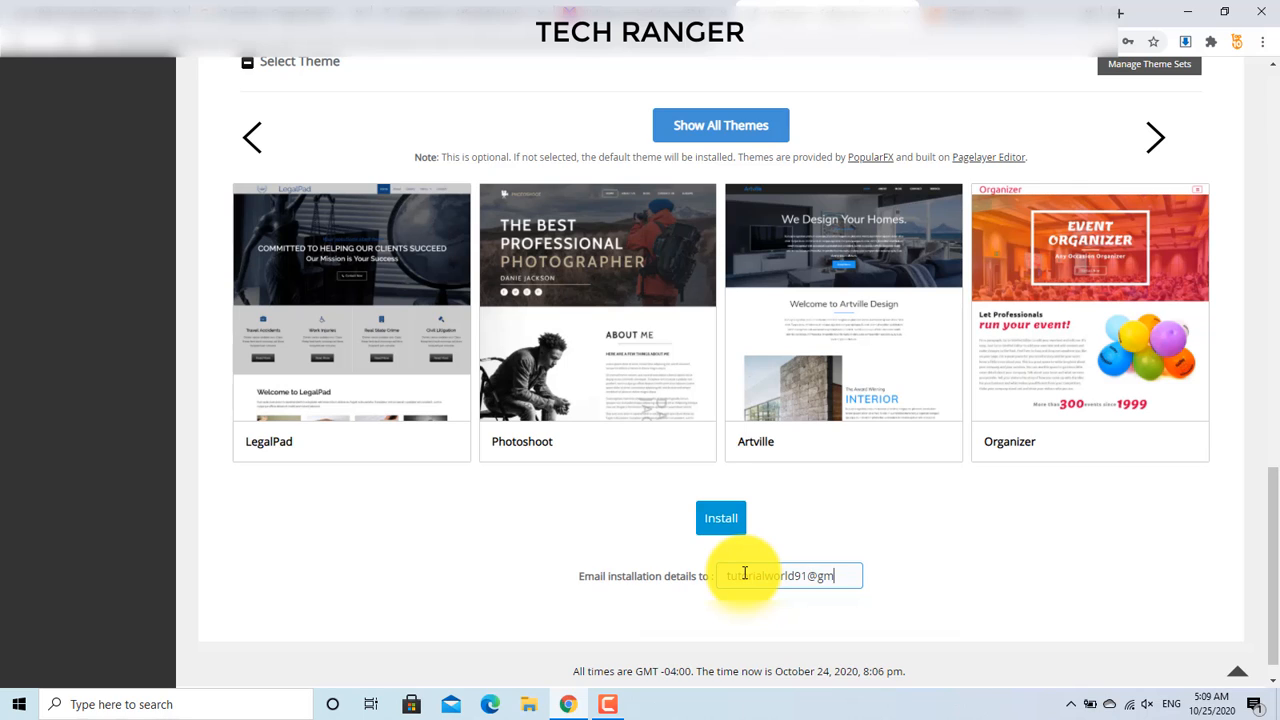
text(.com)
click(714, 530)
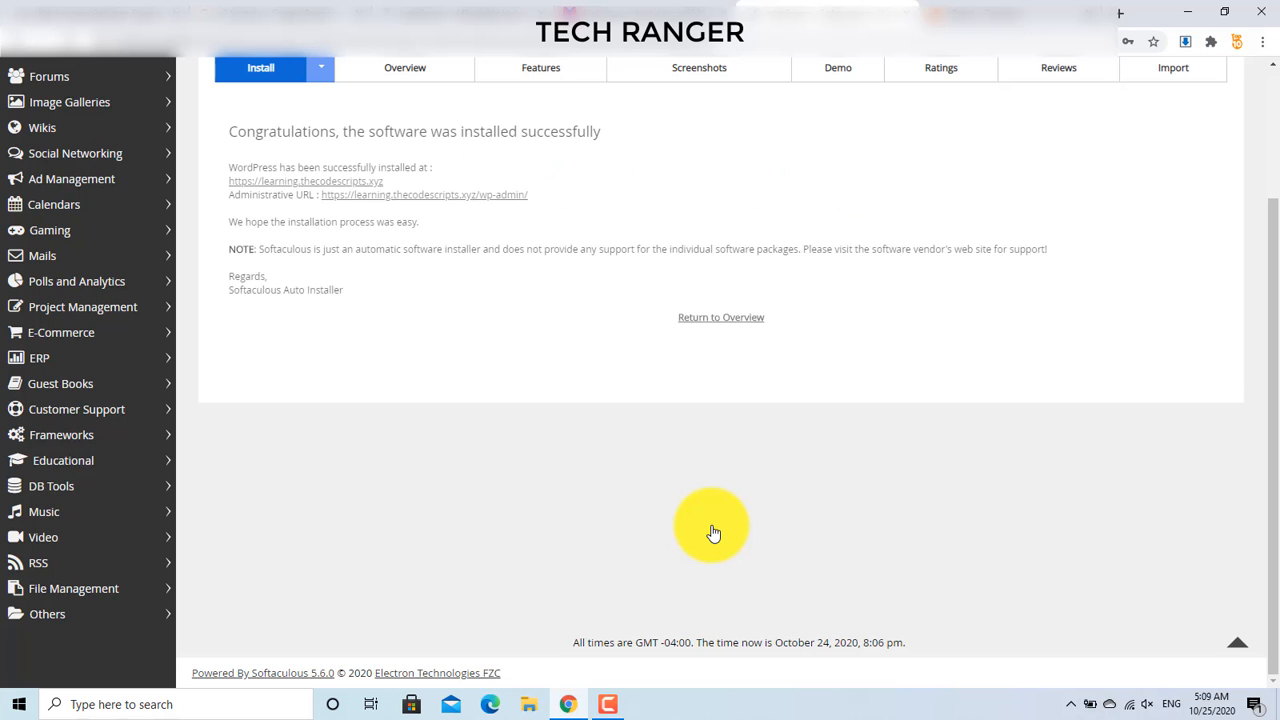
Step: Open the Administrative URL ending in /wp-admin/ in a new tab and switch to it
right_click(388, 198)
click(397, 207)
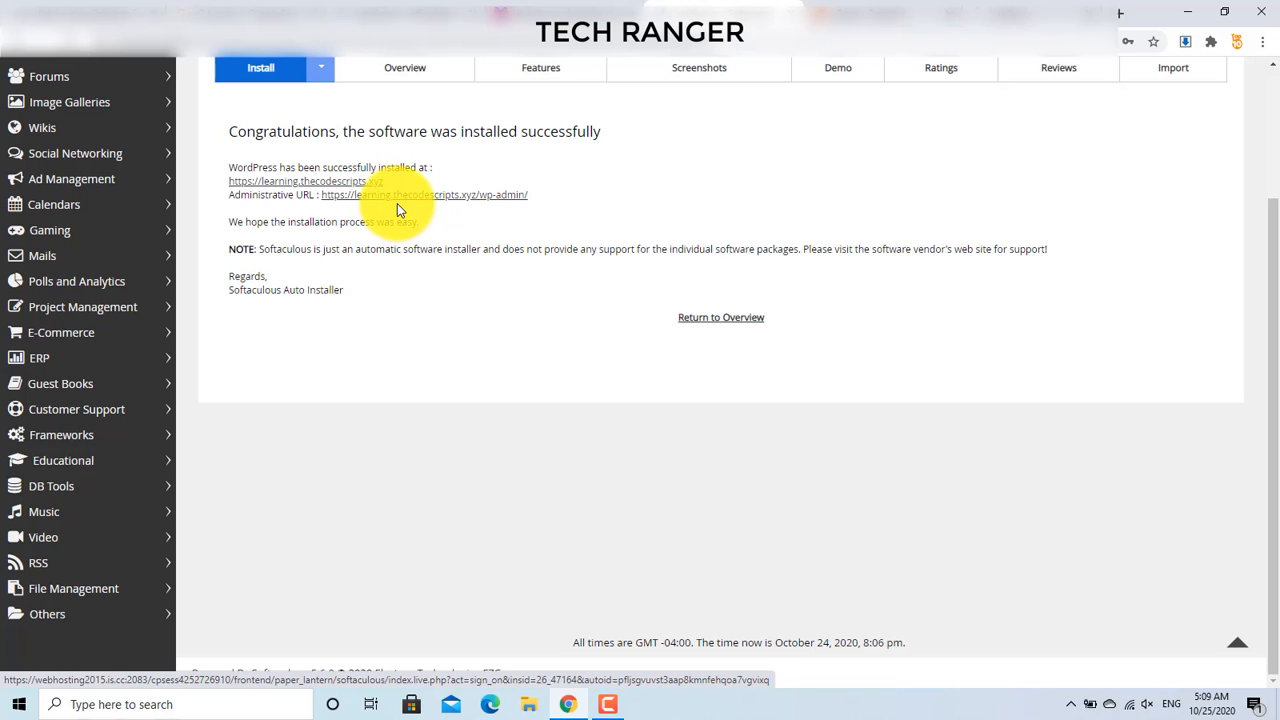
click(968, 5)
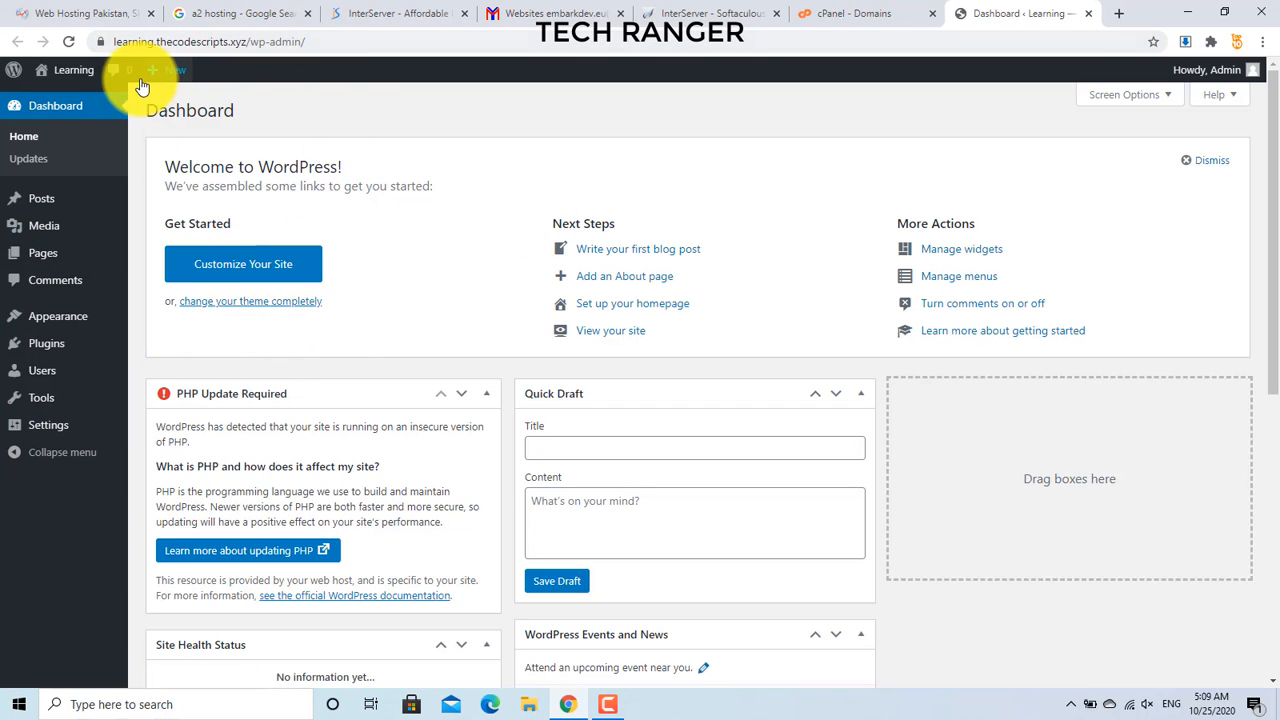
Step: Show the Learning site-name menu in the Dashboard's admin bar
mouse_move(60, 74)
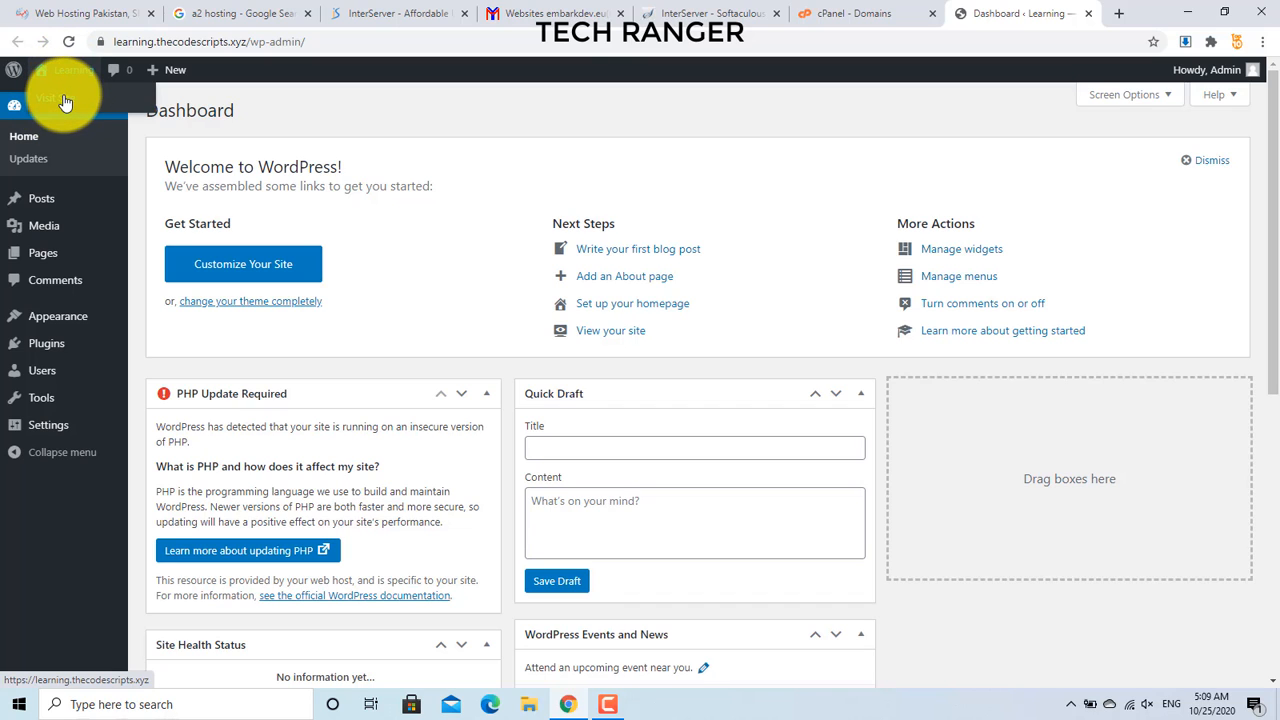
Step: Open the live Learning site in a new tab to view its Hello world! post
right_click(62, 100)
click(75, 113)
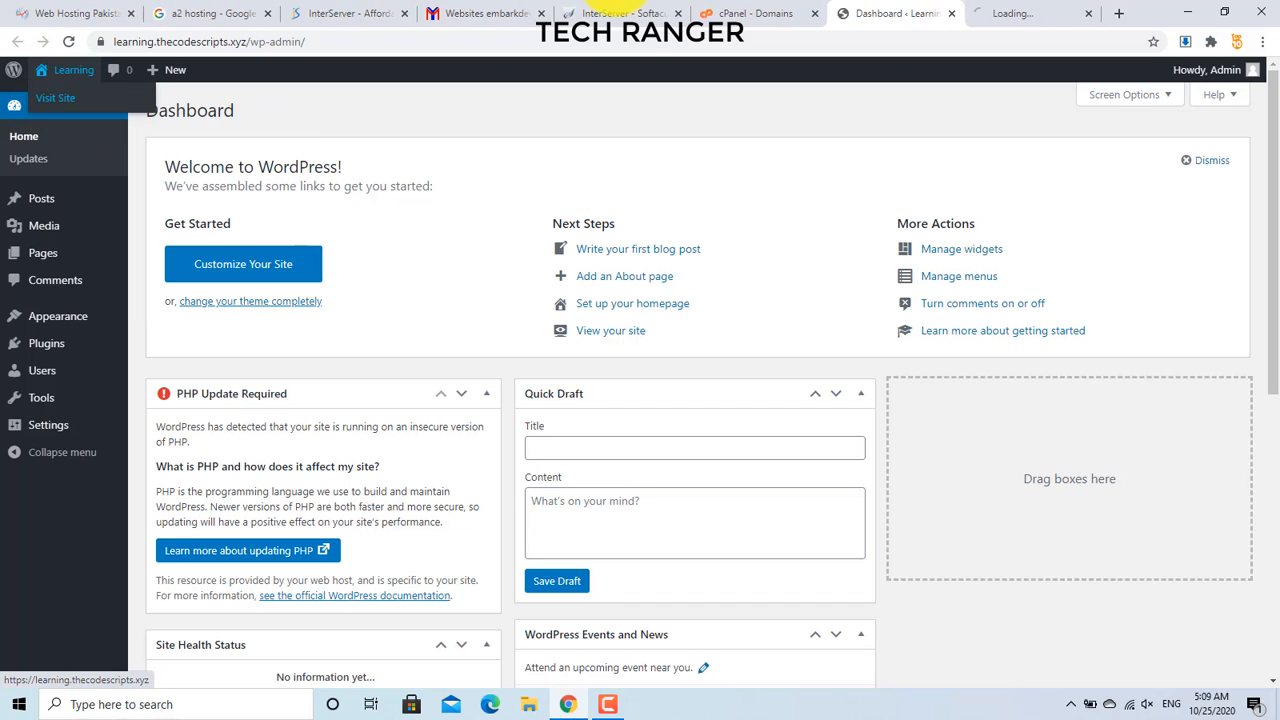
click(1036, 12)
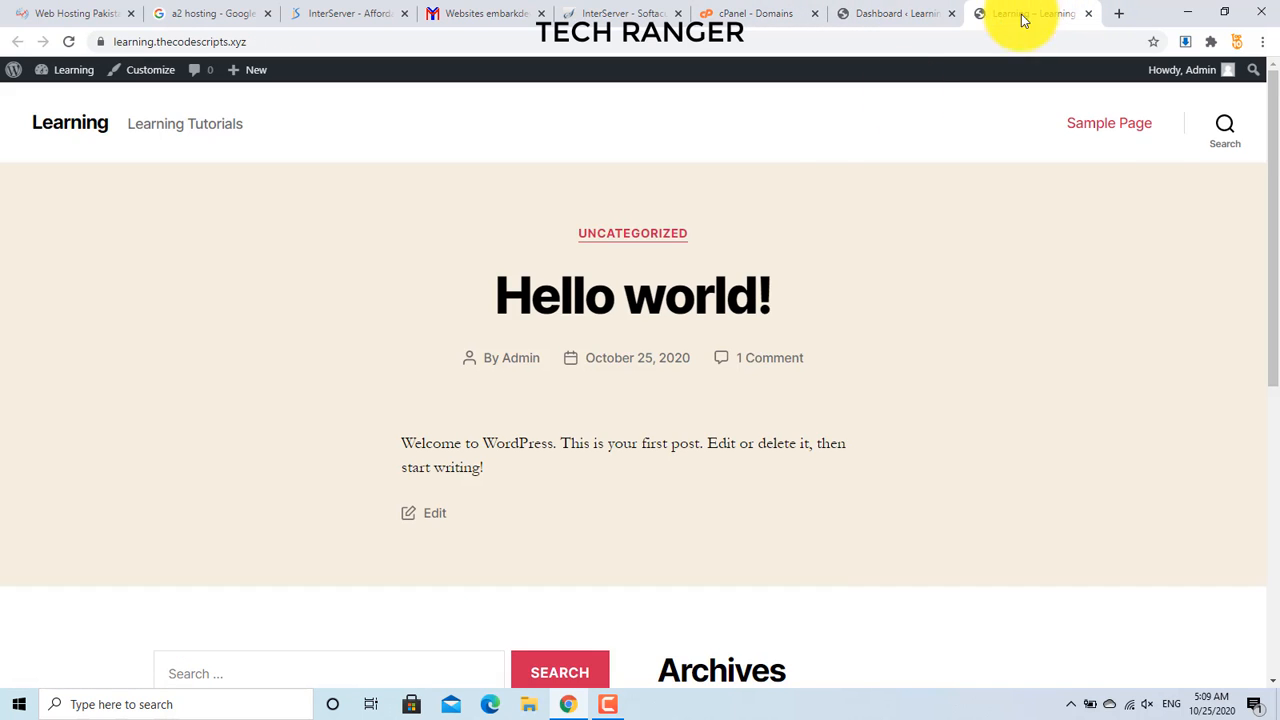
drag(1262, 200, 1276, 140)
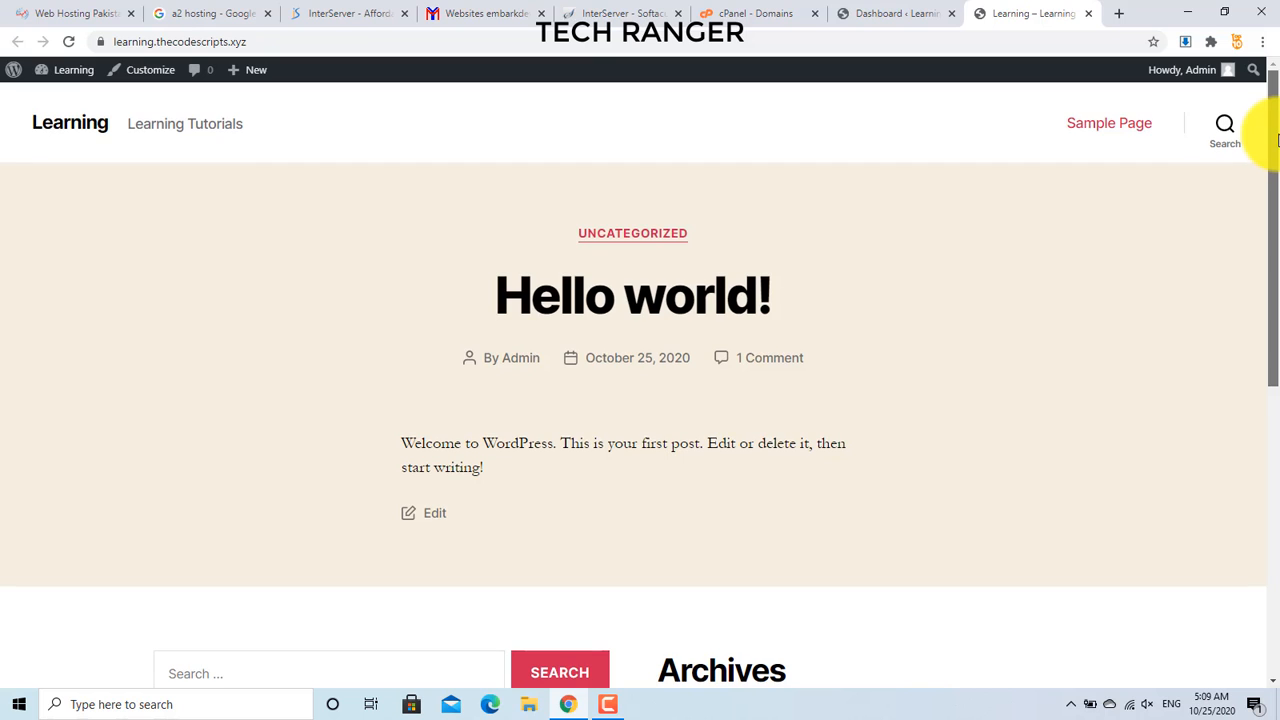
Step: Return to the Dashboard and go to Appearance > Themes
click(923, 10)
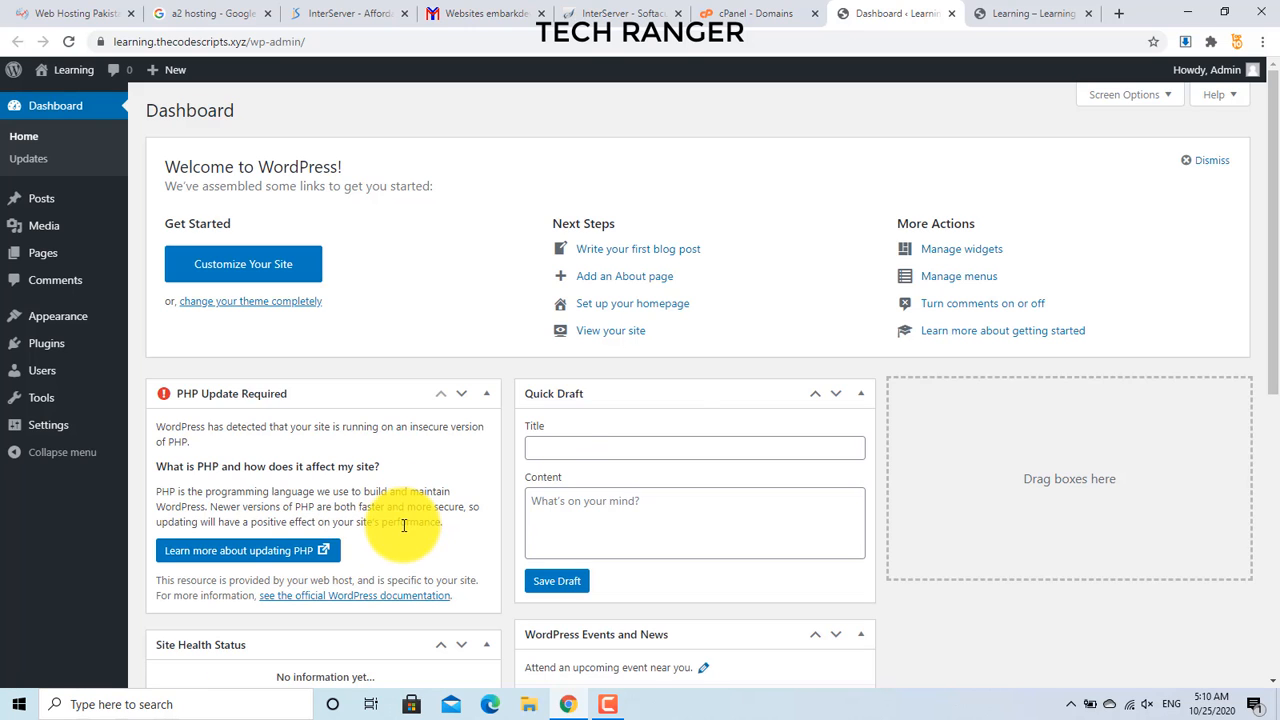
drag(1270, 280, 1257, 243)
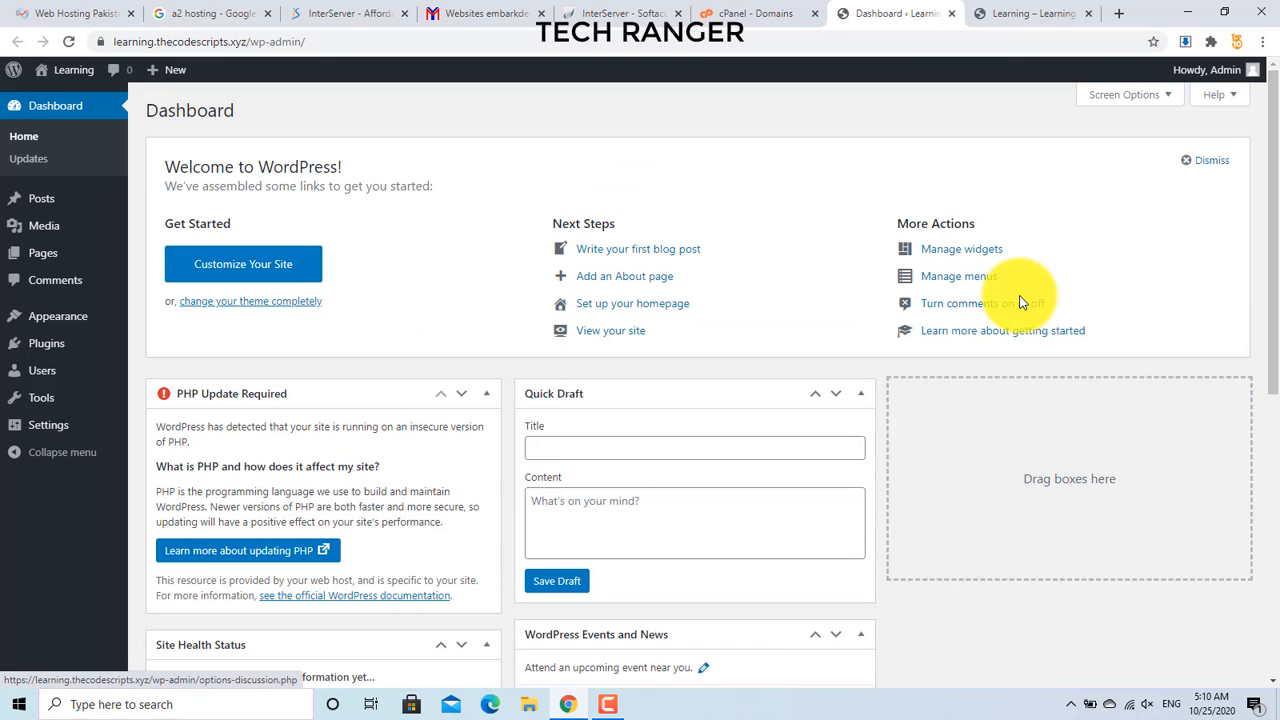
drag(1269, 194, 1236, 341)
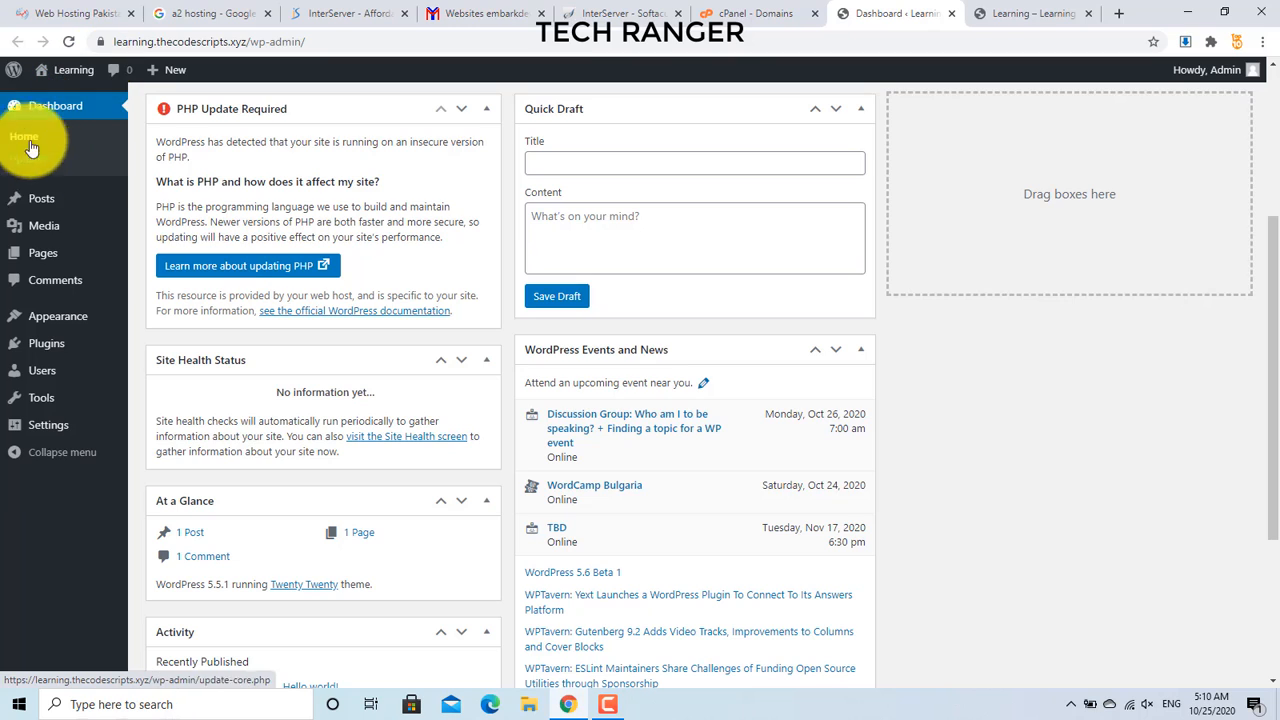
mouse_move(52, 318)
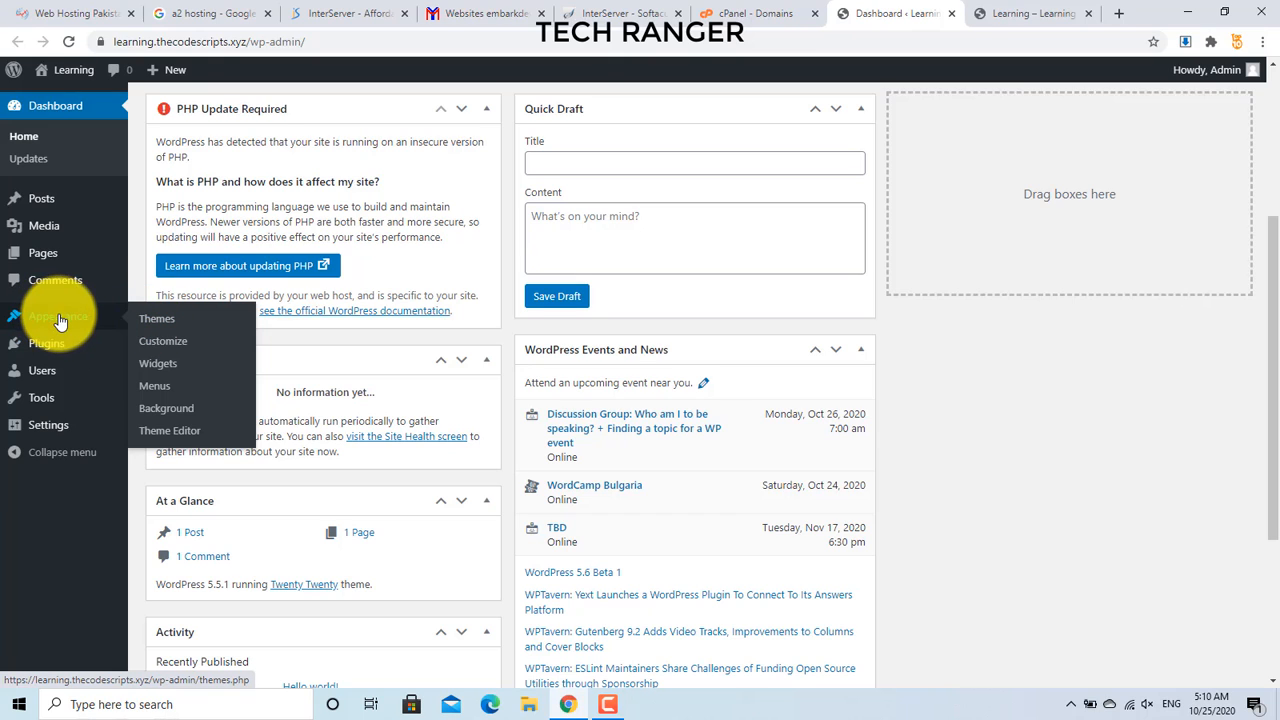
click(143, 330)
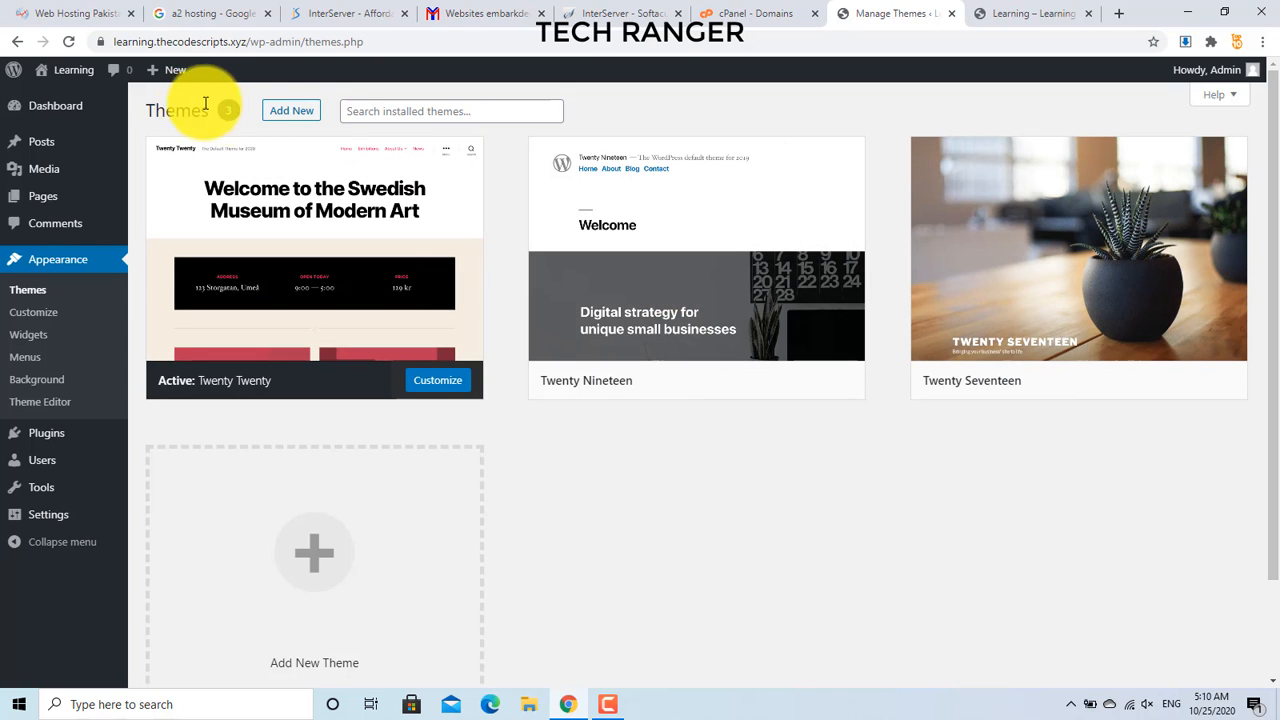
Step: Go to Add New themes, browse the featured themes, and bring up the Upload Theme form
click(273, 118)
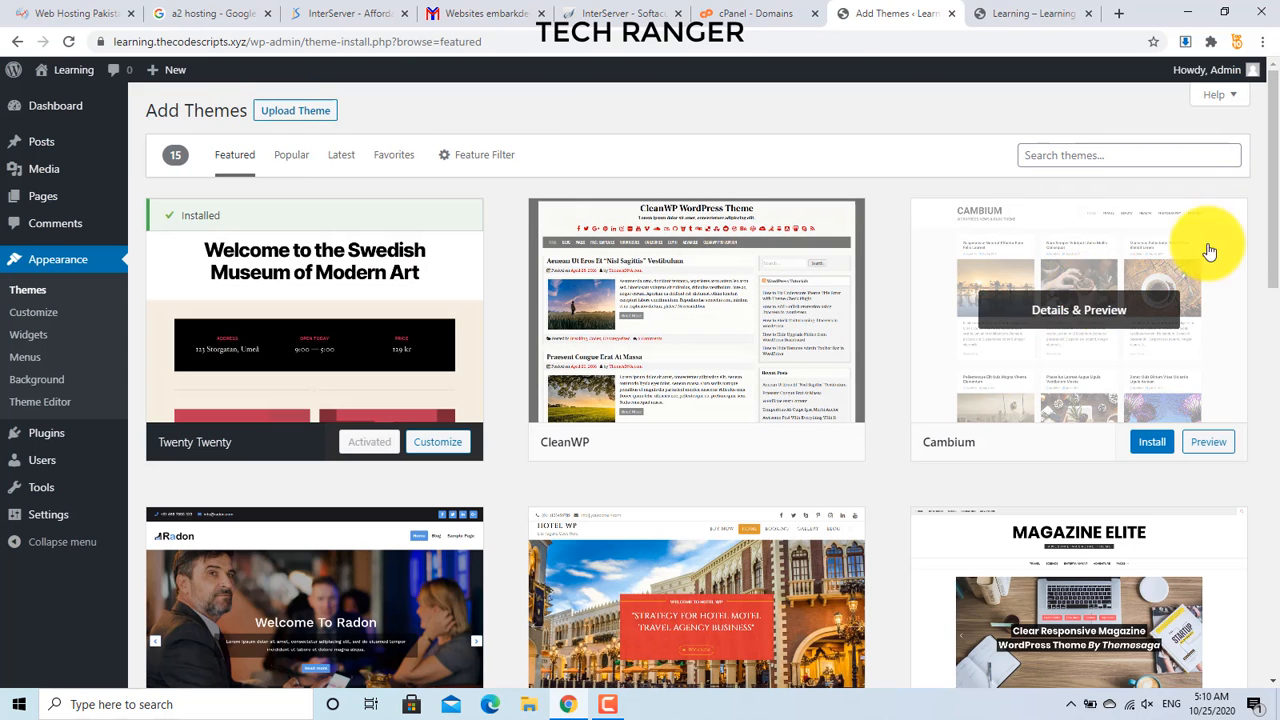
scroll(1260, 280, down, 3)
drag(1265, 313, 1265, 378)
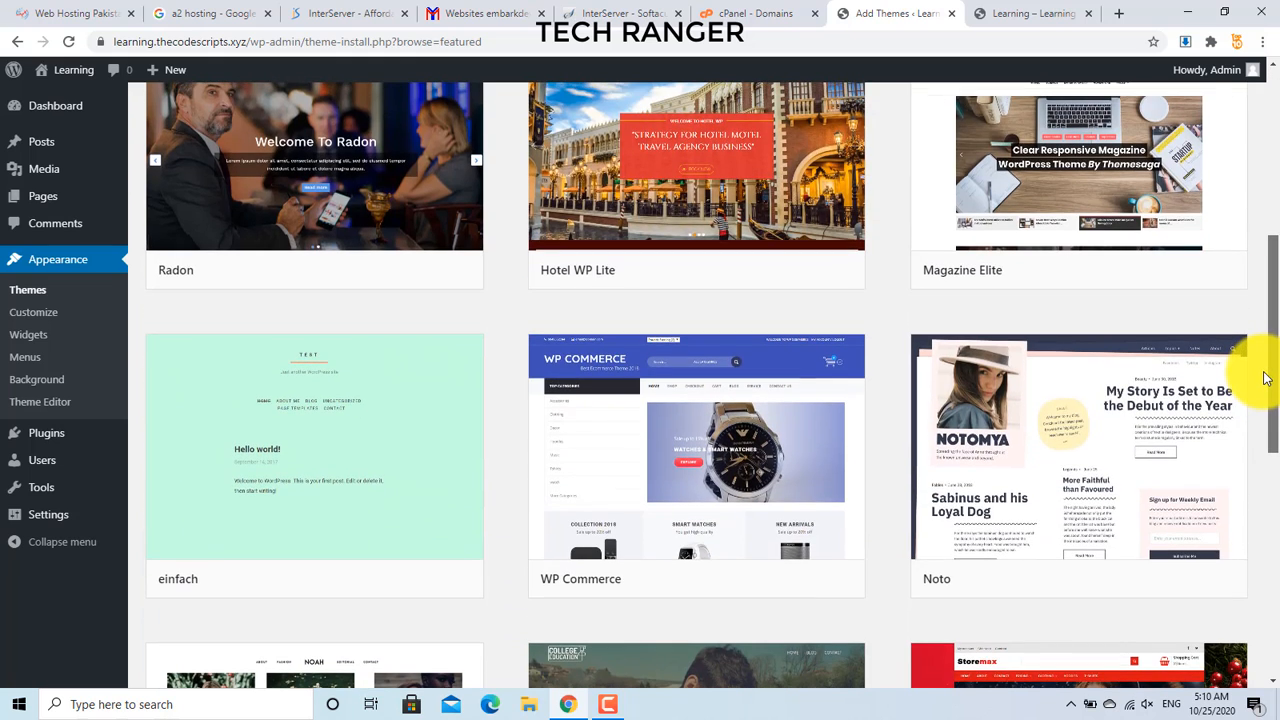
drag(1265, 378, 1257, 157)
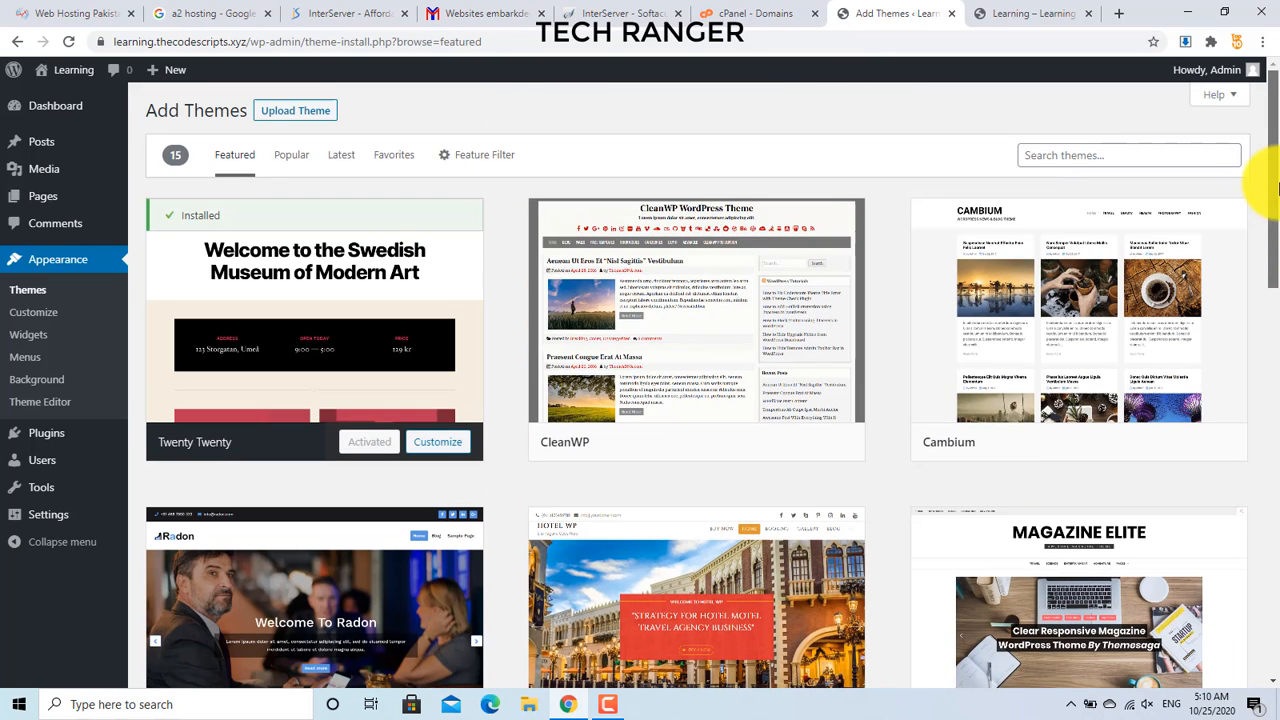
click(279, 114)
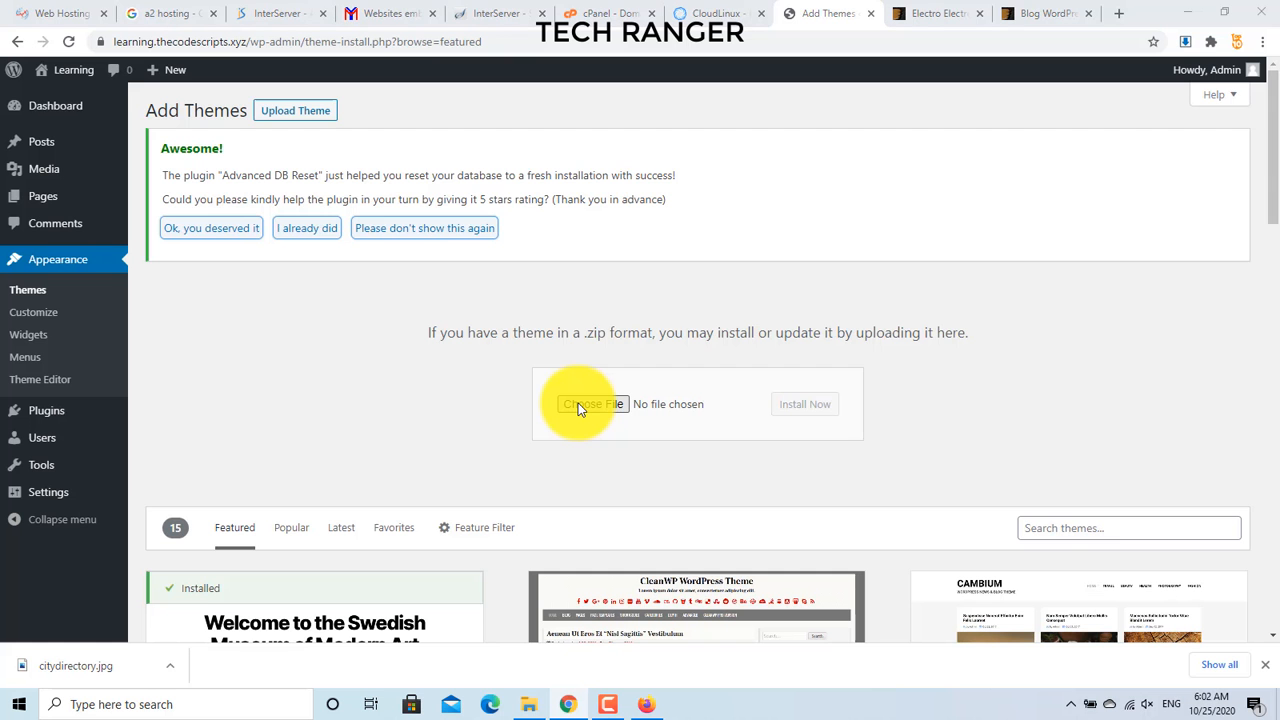
Step: Choose showcase-wp.zip from the computer and install it as a theme
click(580, 403)
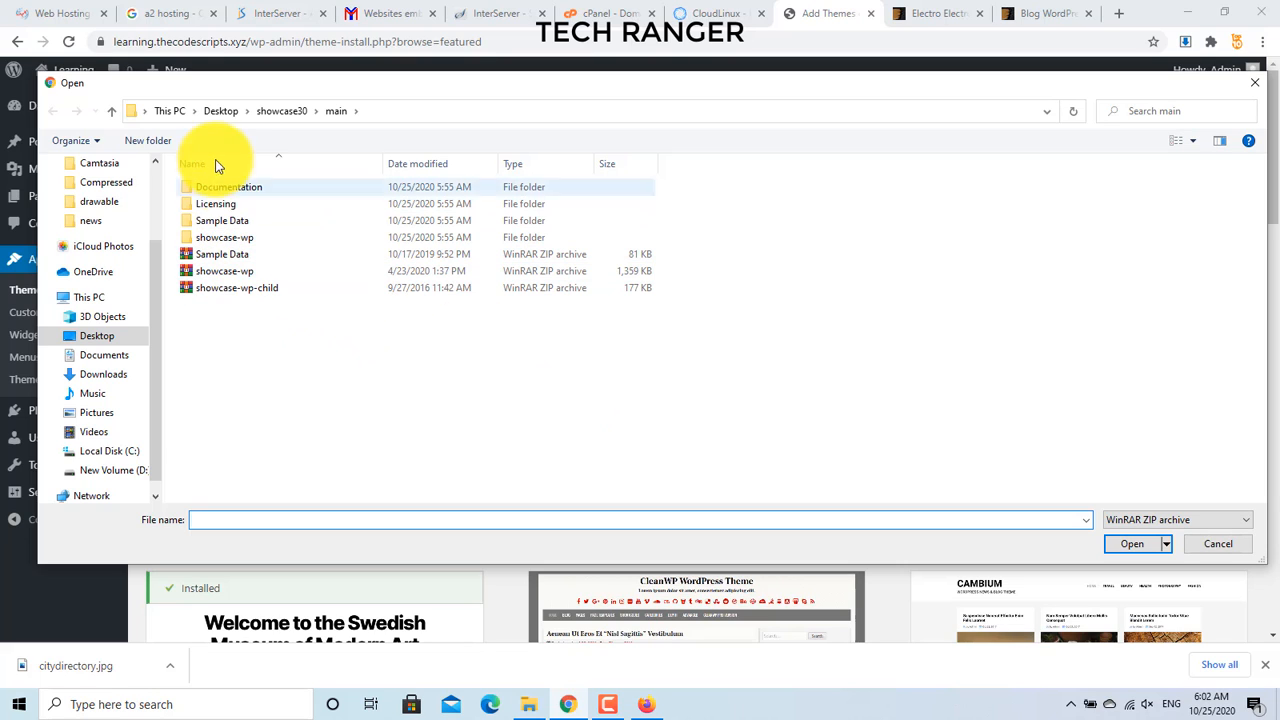
click(225, 275)
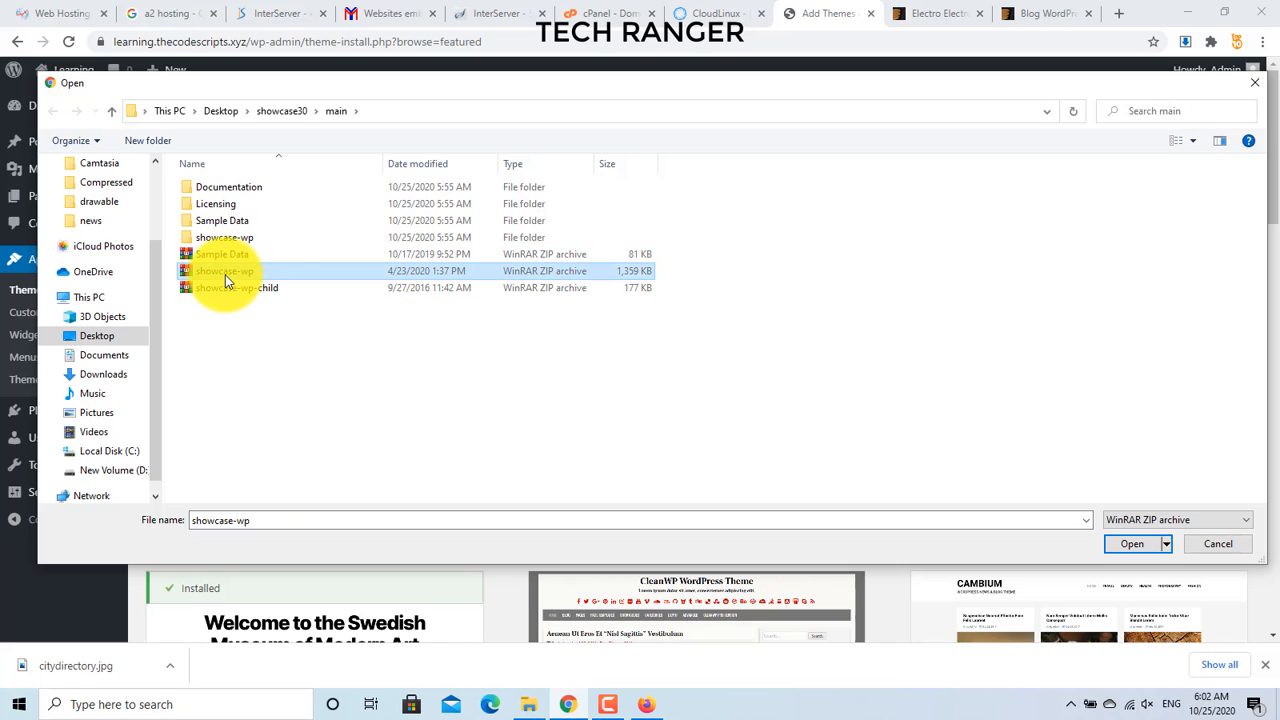
double_click(246, 276)
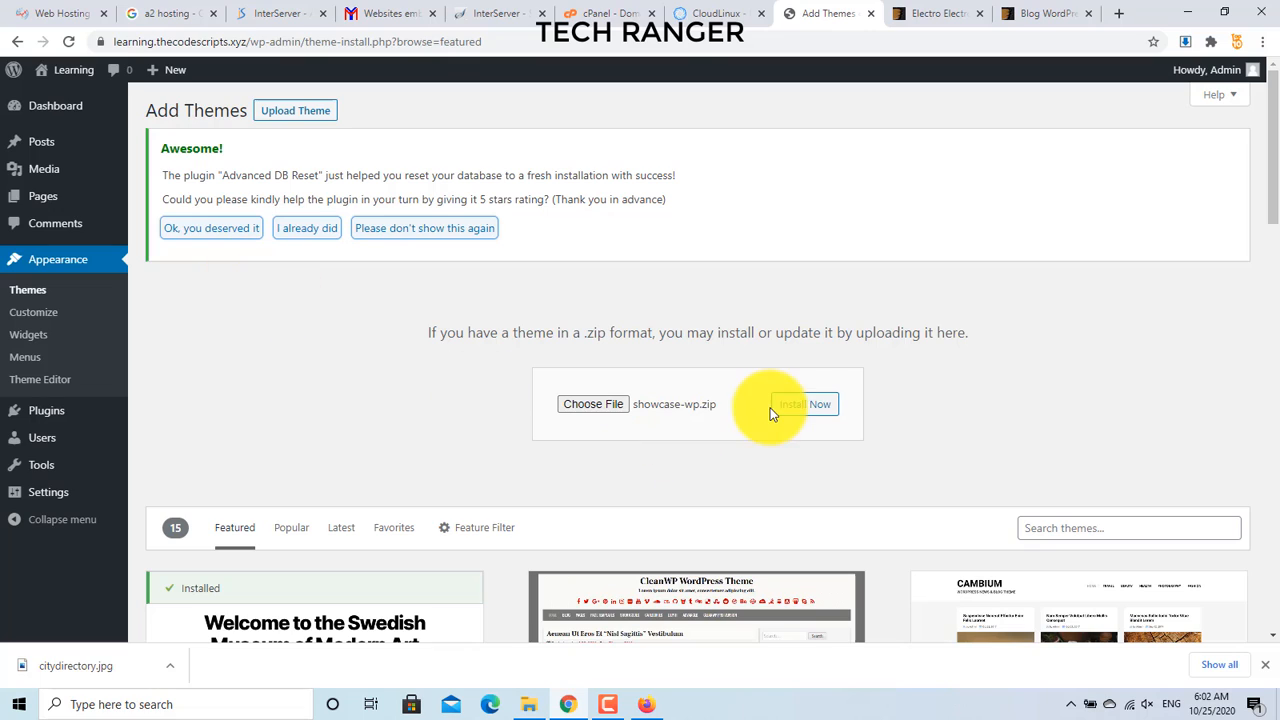
click(804, 410)
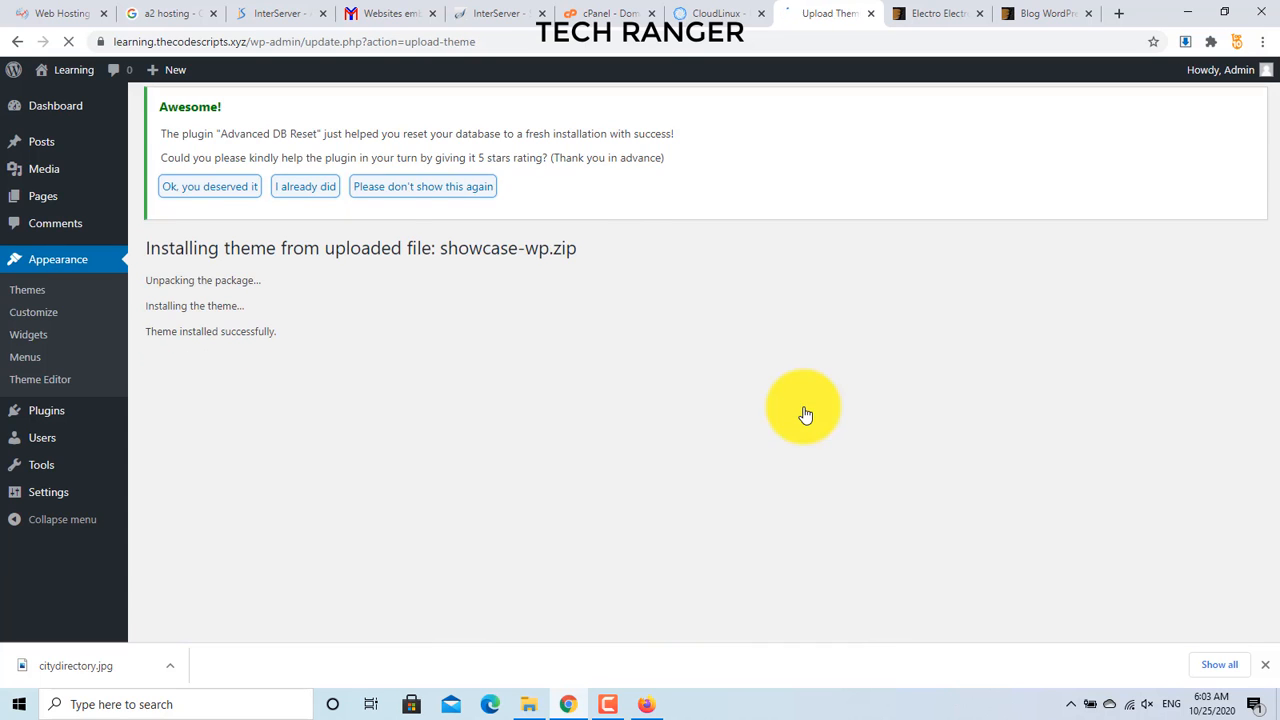
Step: Activate the Showcase theme and bulk-activate all its required plugins, including One Click Demo Import
click(225, 409)
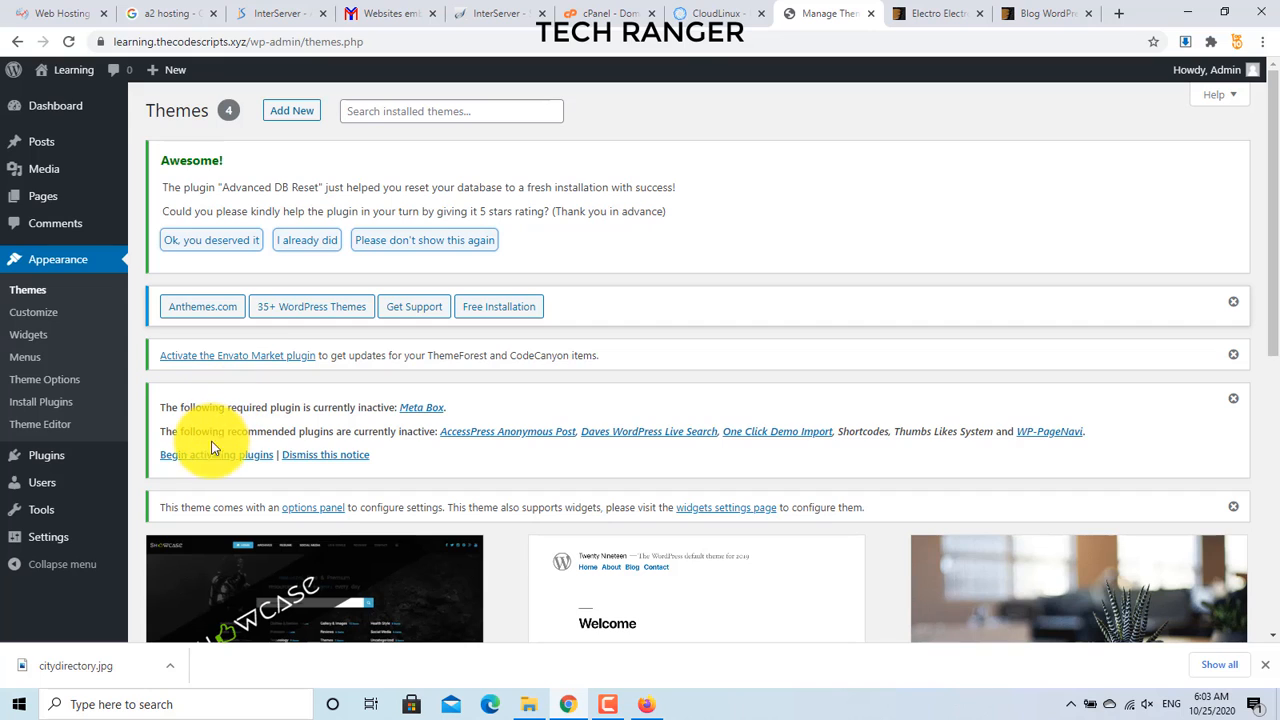
click(267, 457)
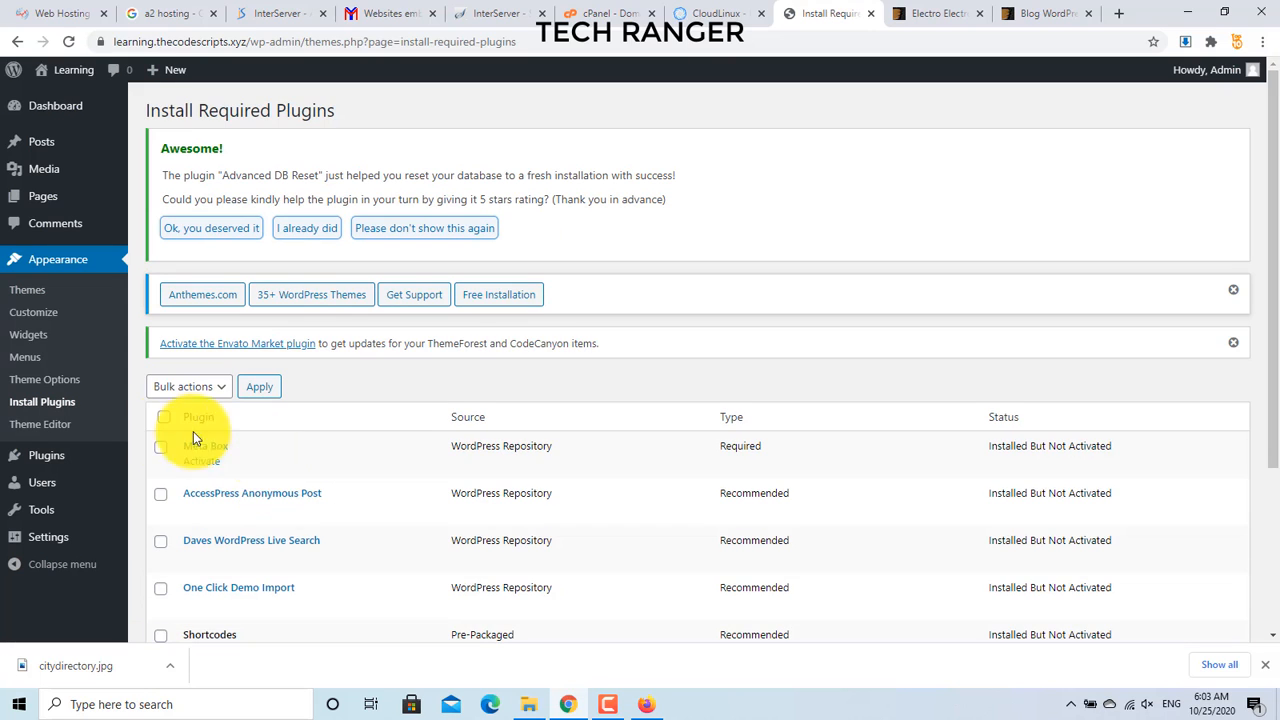
click(178, 389)
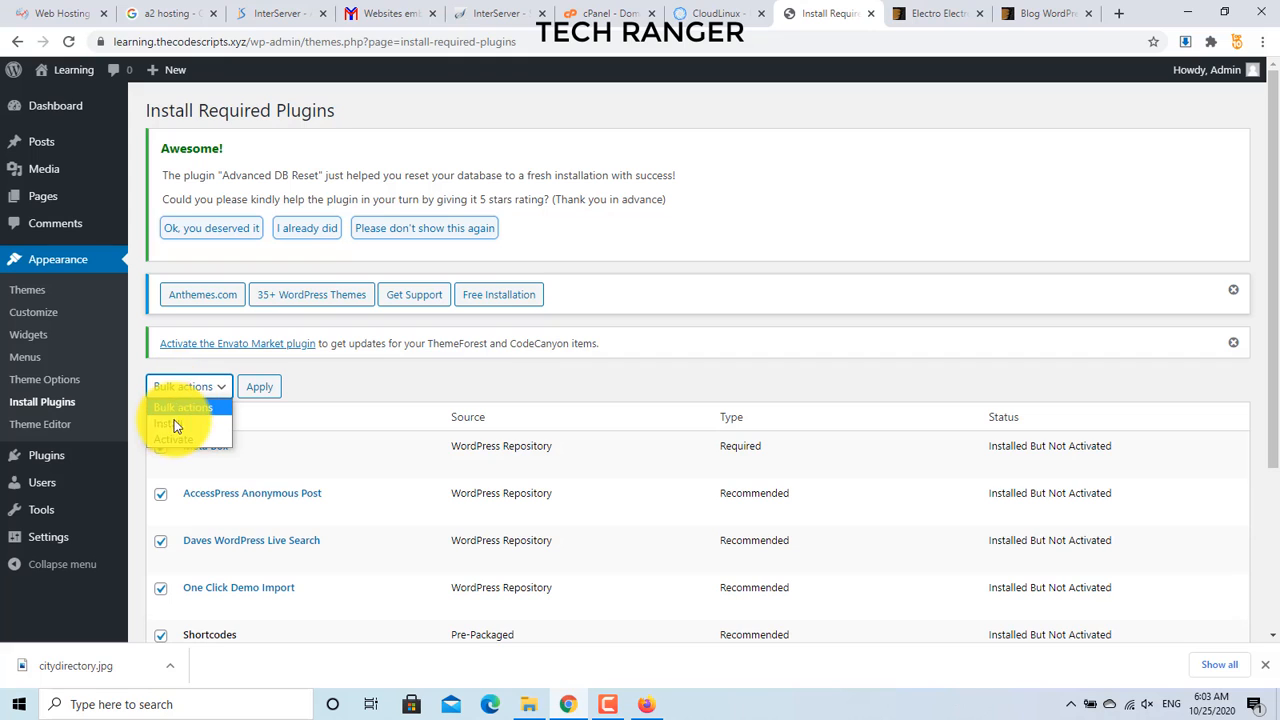
click(170, 440)
click(251, 390)
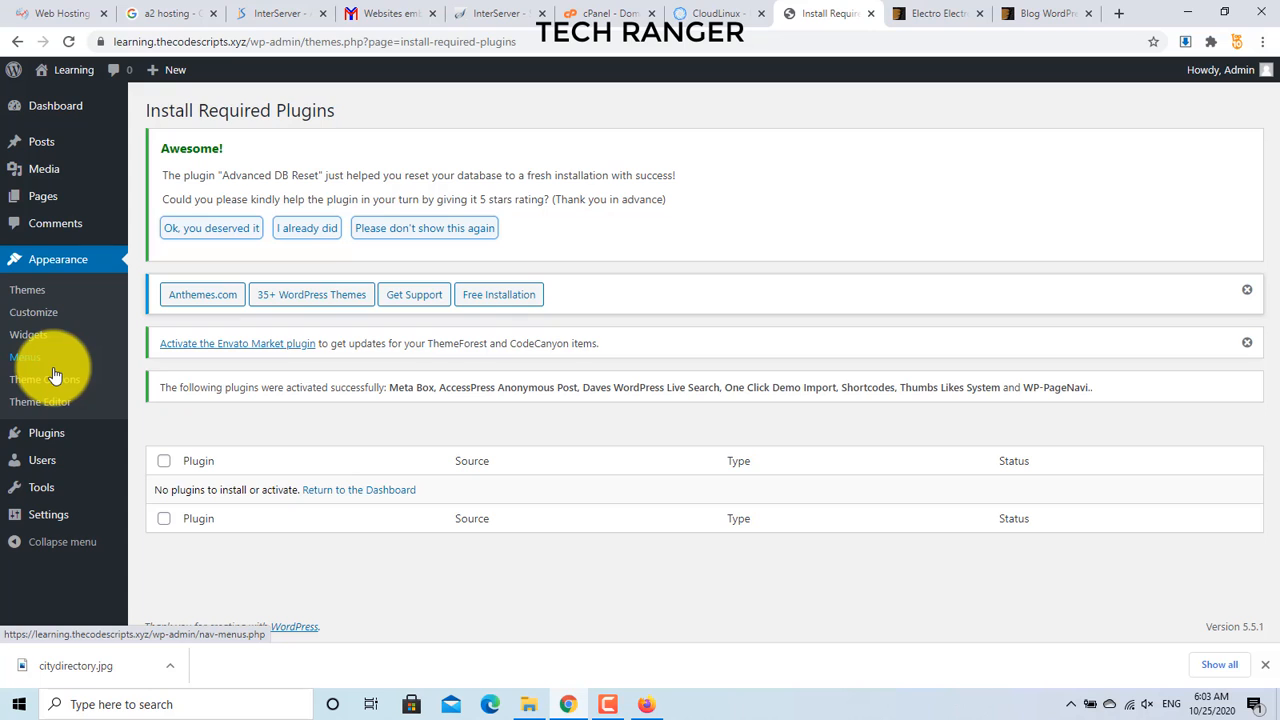
mouse_move(45, 490)
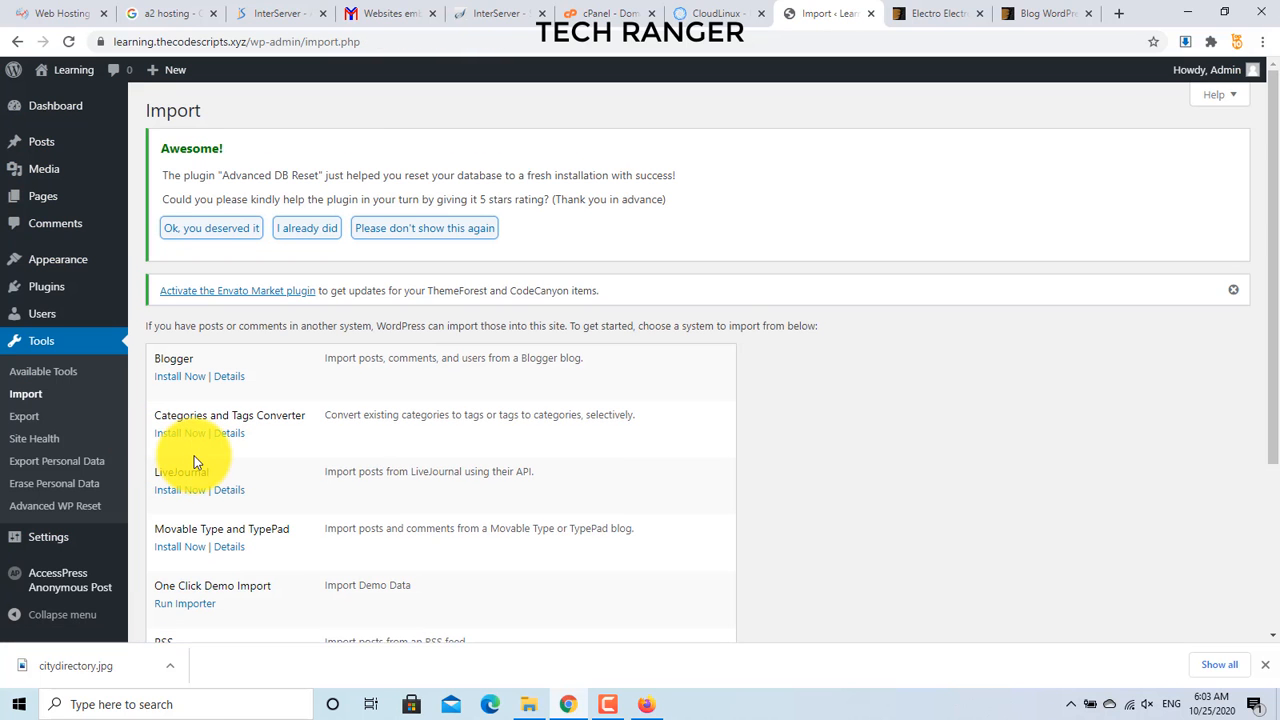
Step: Run the WordPress importer from the Tools > Import page
scroll(195, 462, down, 2)
scroll(195, 462, up, 1)
scroll(195, 462, down, 2)
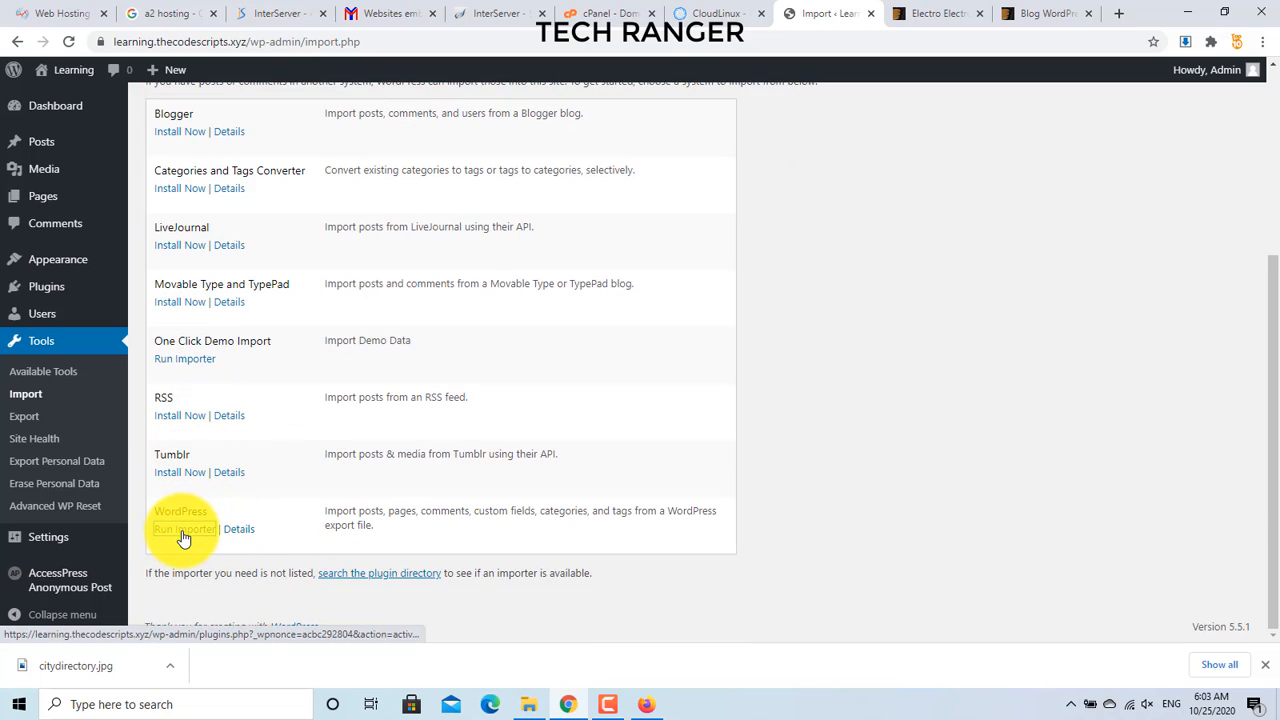
click(182, 530)
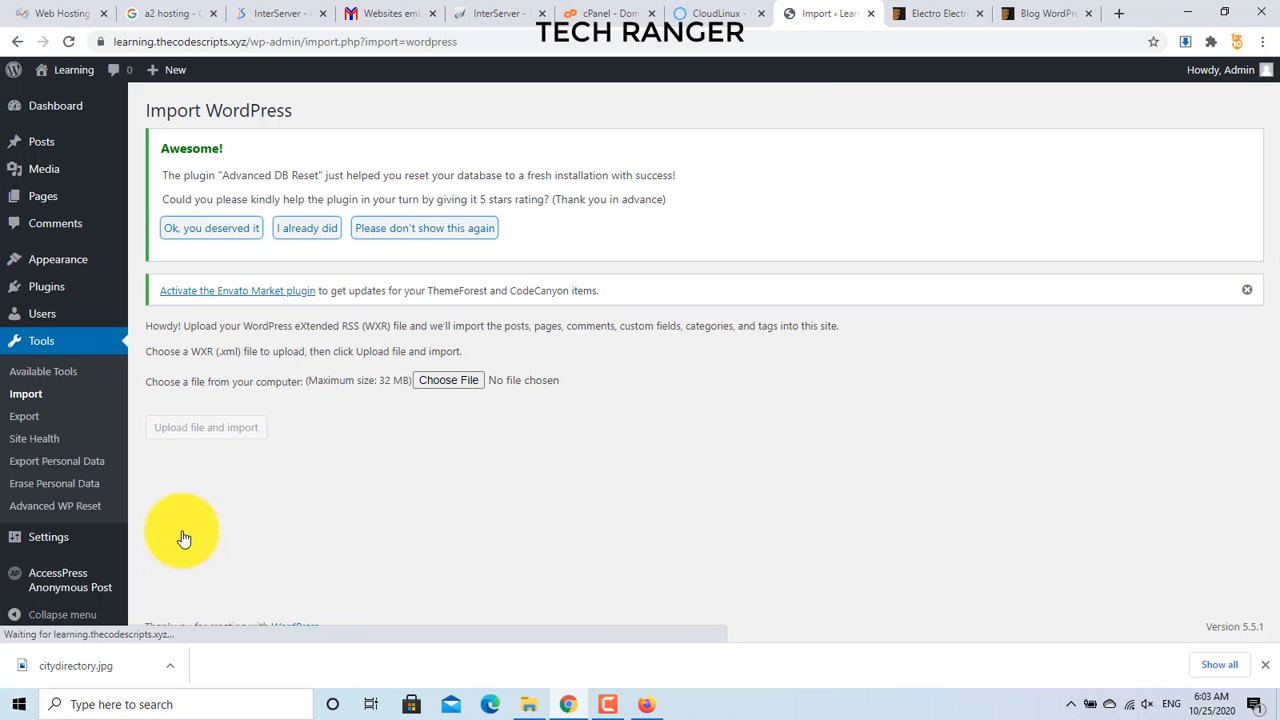
Step: Upload Sample Data/demo-content.xml to the WordPress importer
click(440, 384)
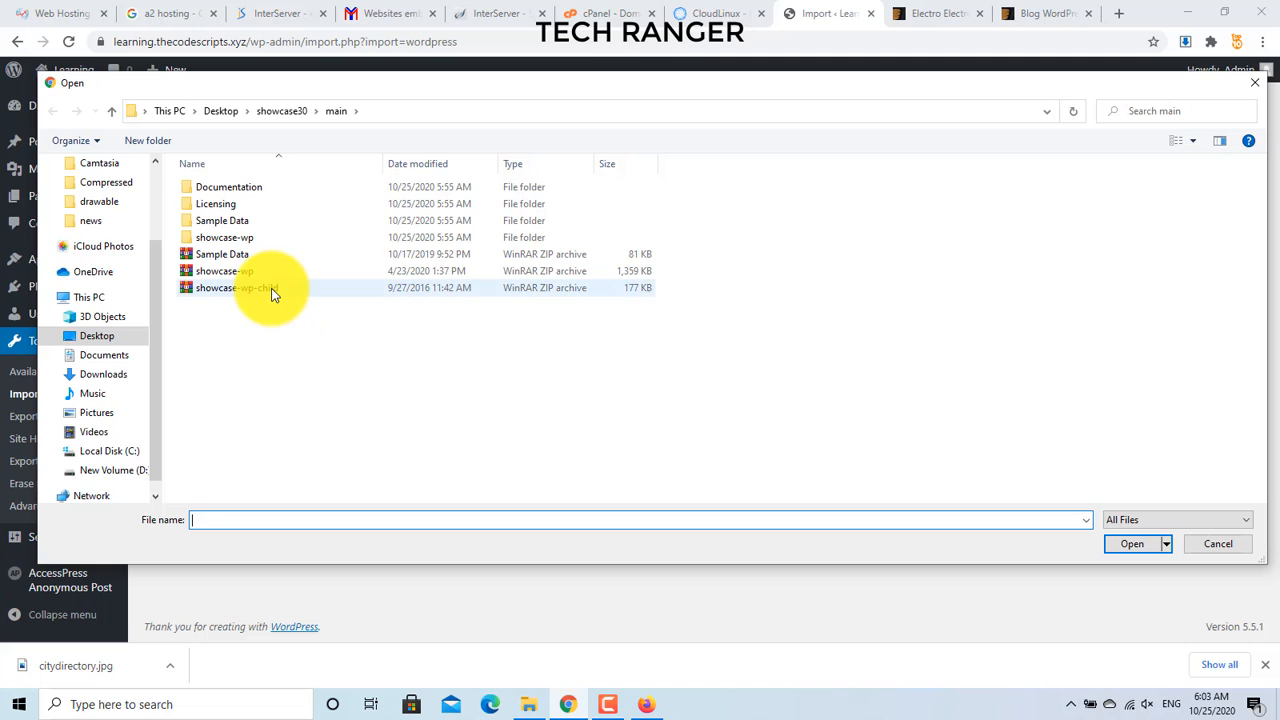
double_click(226, 220)
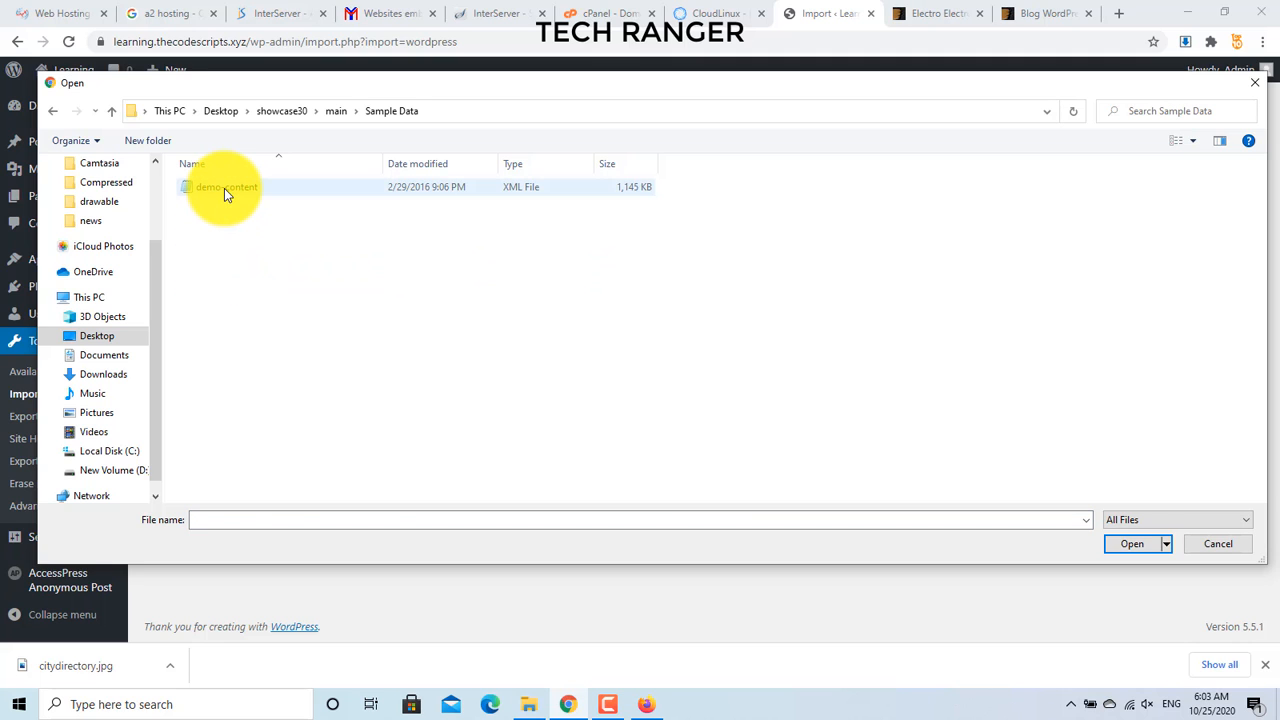
double_click(224, 188)
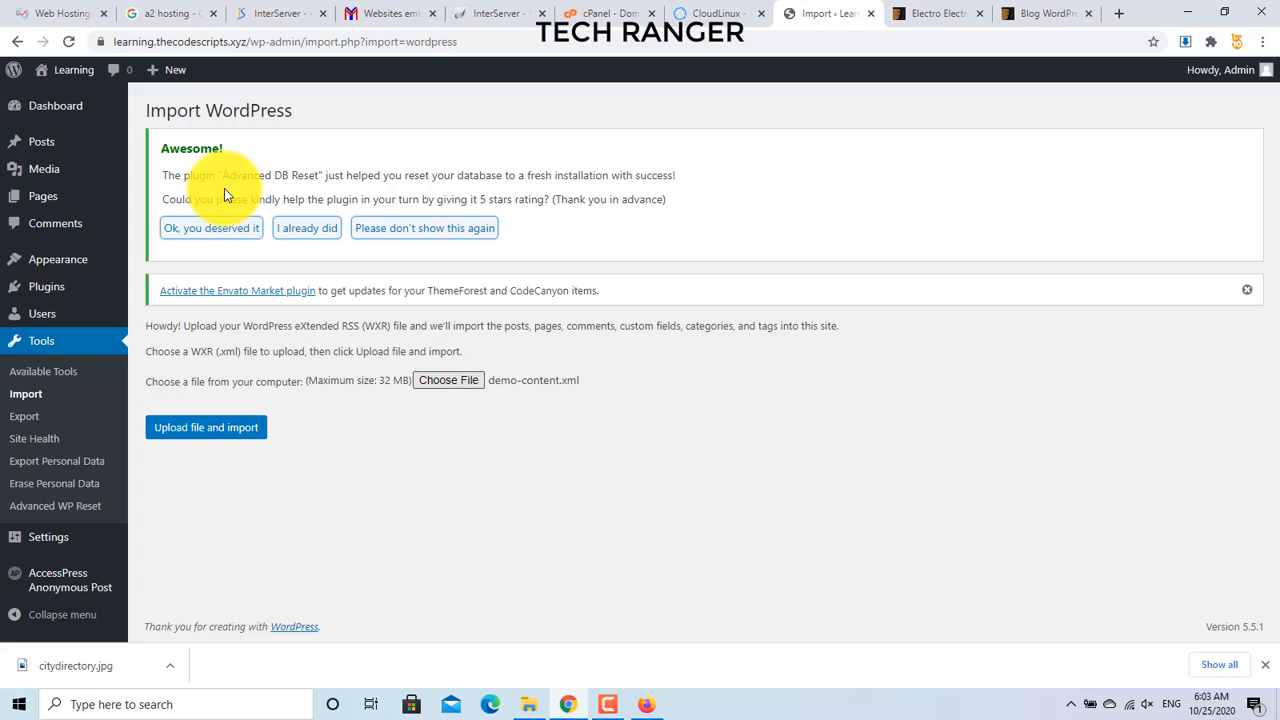
click(177, 430)
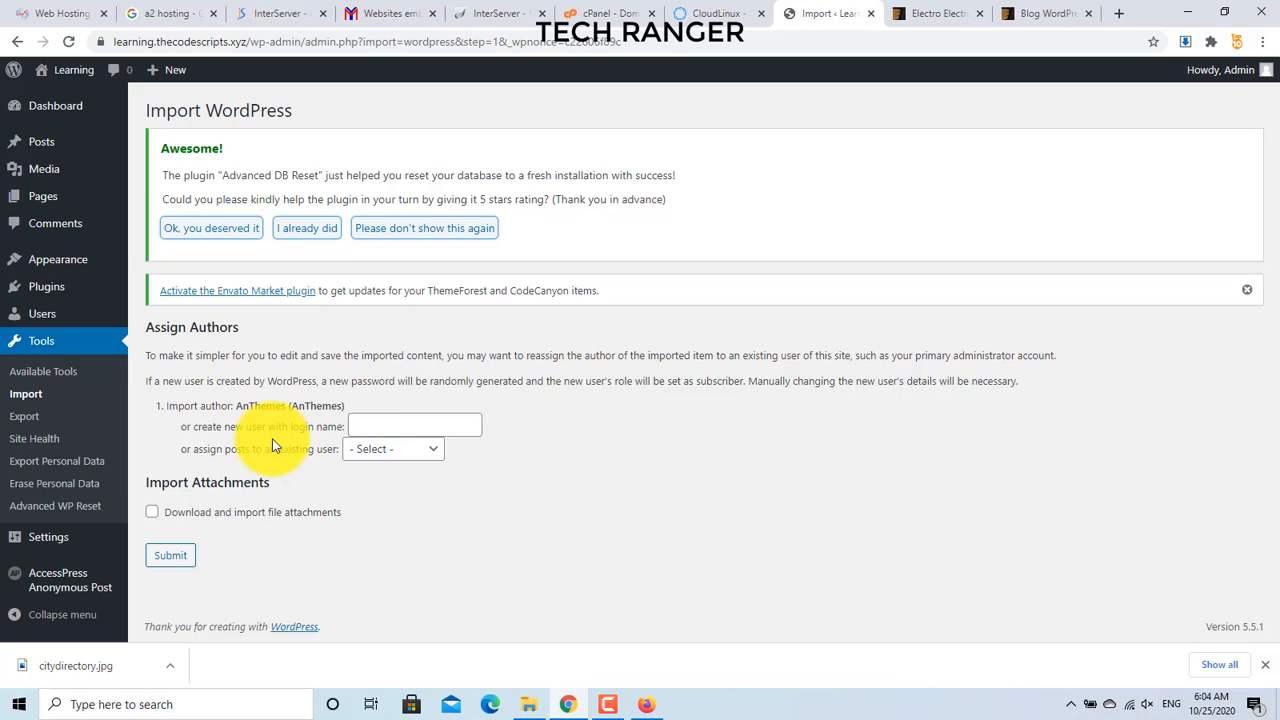
Step: Import the demo content with file attachments downloaded, then bring up the Visit Site context menu
click(152, 513)
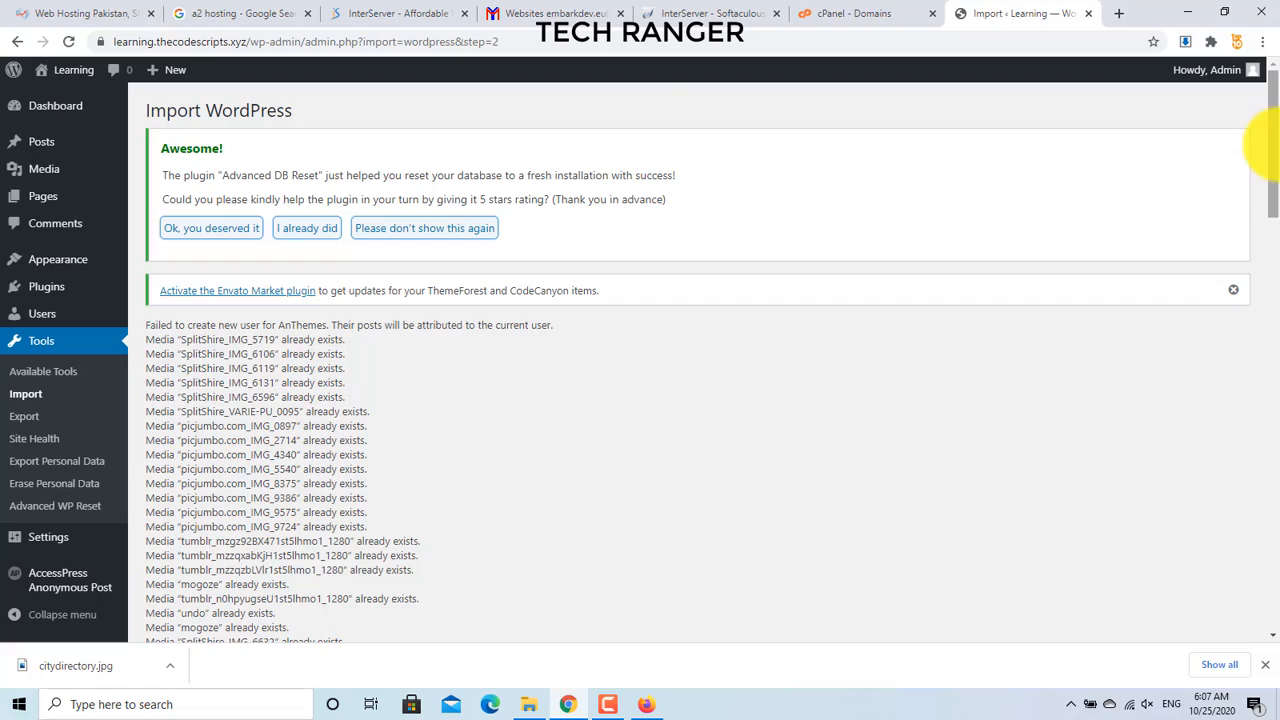
mouse_move(1270, 145)
mouse_down()
mouse_move(1257, 509)
mouse_move(1231, 614)
mouse_move(1260, 417)
mouse_move(1275, 138)
mouse_up()
mouse_move(85, 73)
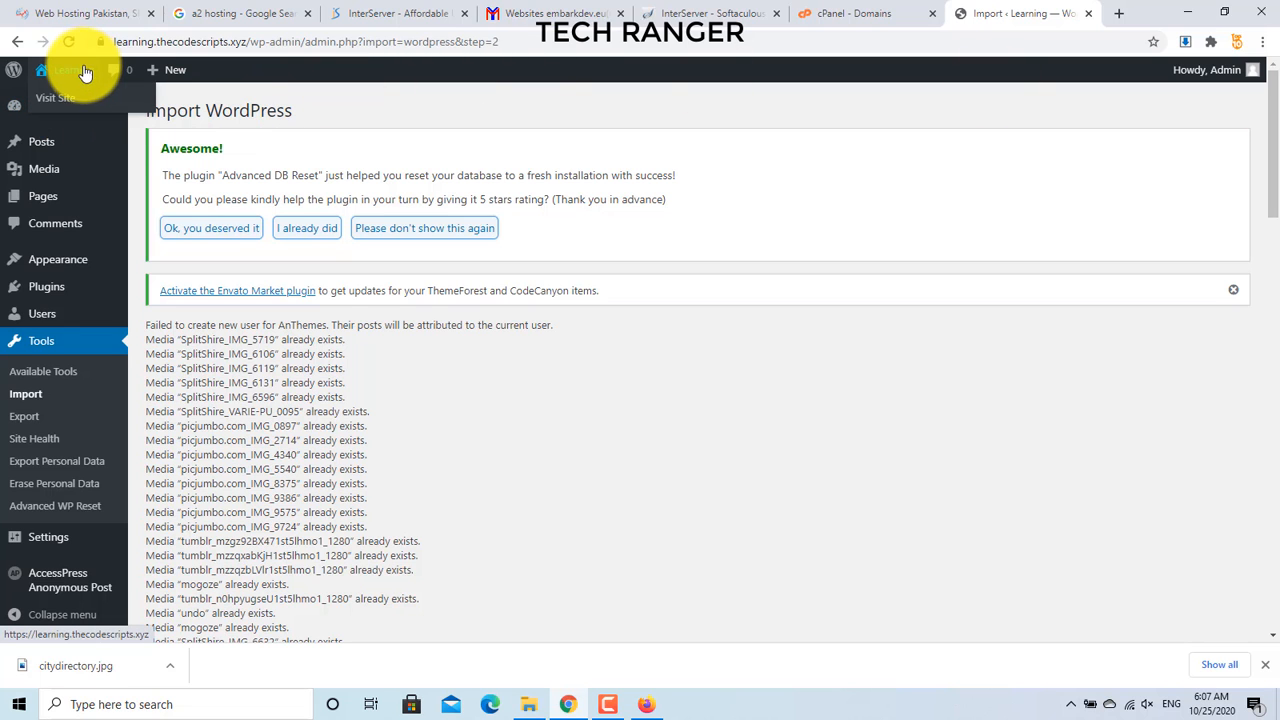
right_click(68, 98)
Step: Open the live site in a new tab and read through the Flower Sushi Art post
click(81, 108)
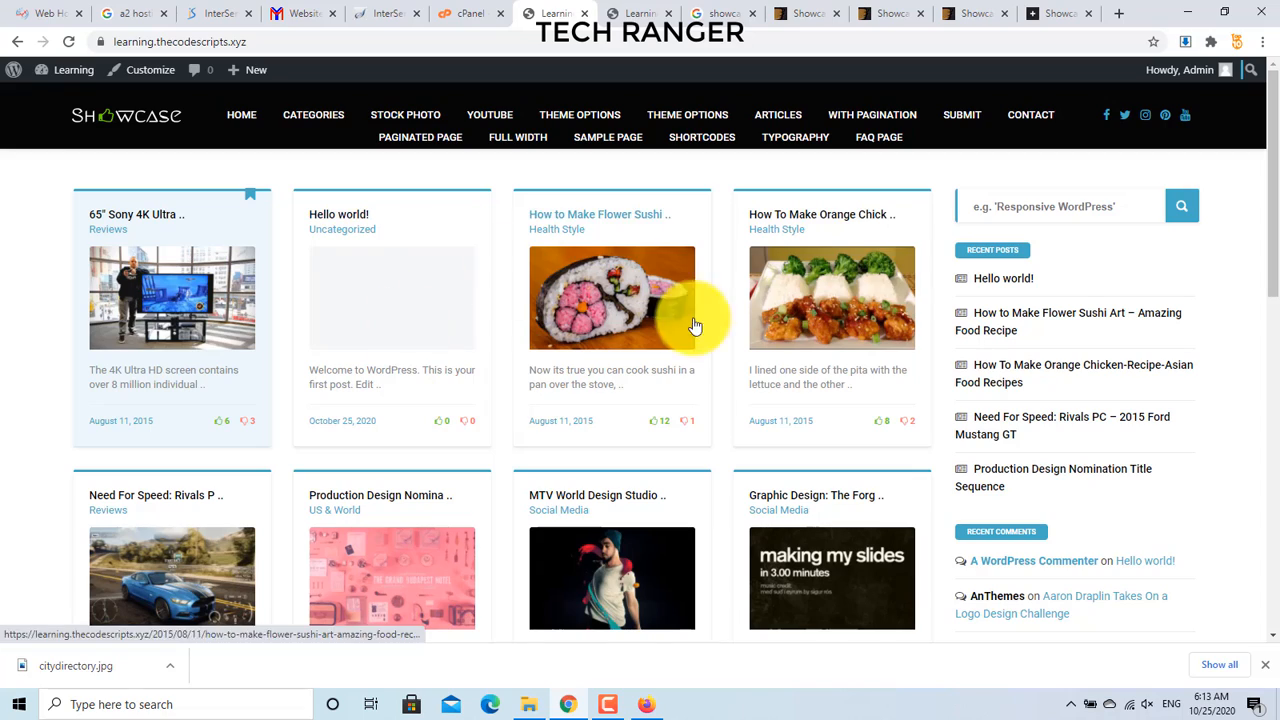
mouse_move(1268, 150)
mouse_down()
mouse_move(1263, 440)
mouse_move(1224, 545)
mouse_move(1229, 623)
mouse_move(1278, 148)
mouse_up()
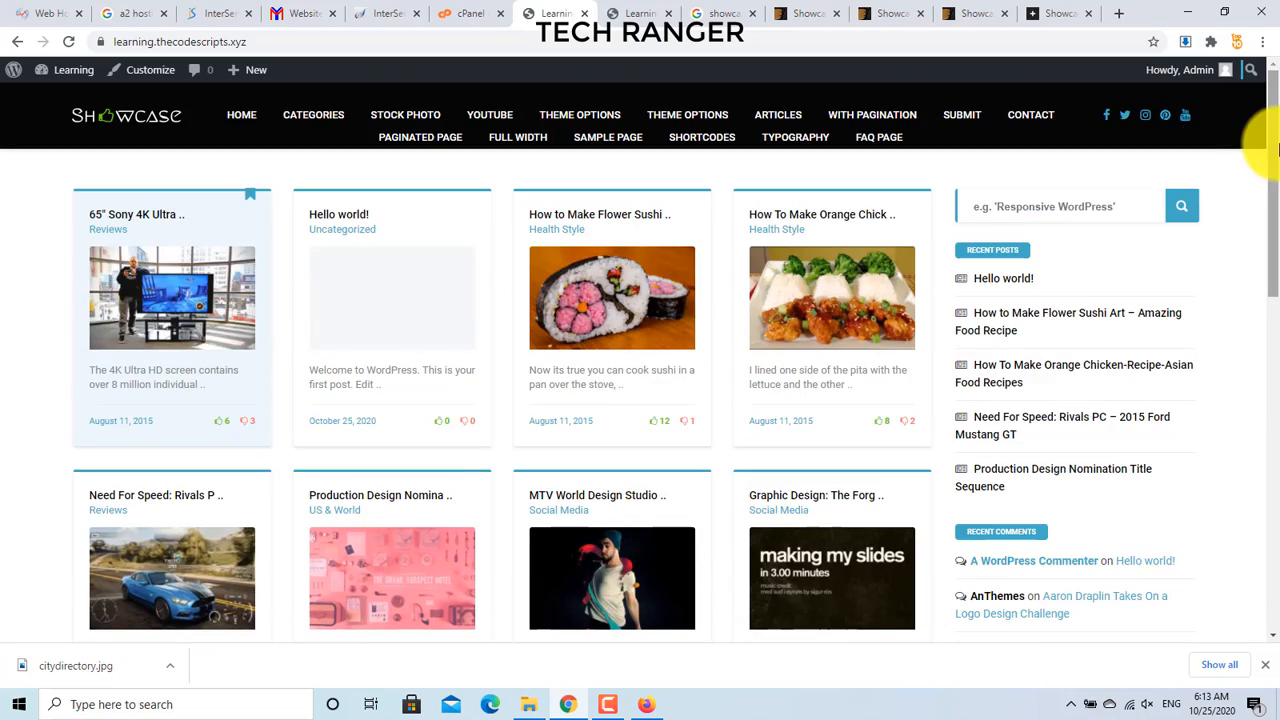
click(582, 297)
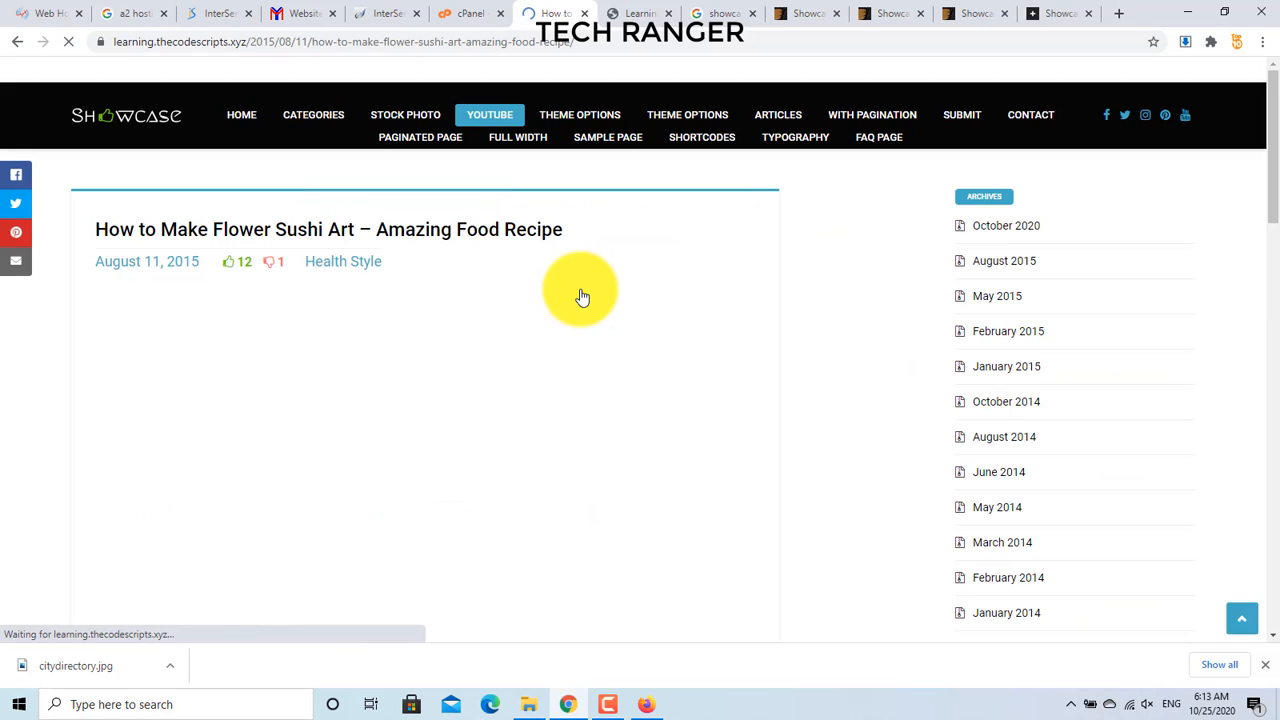
scroll(1265, 190, down, 5)
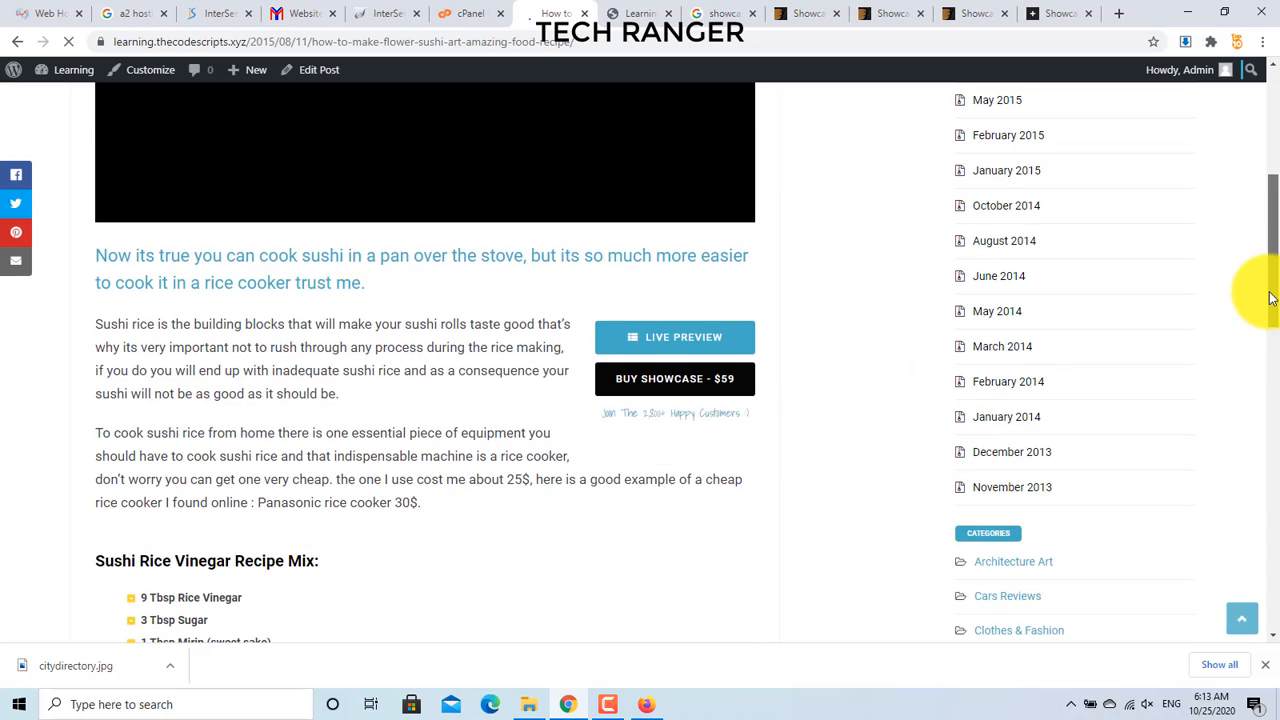
drag(1268, 210, 1271, 314)
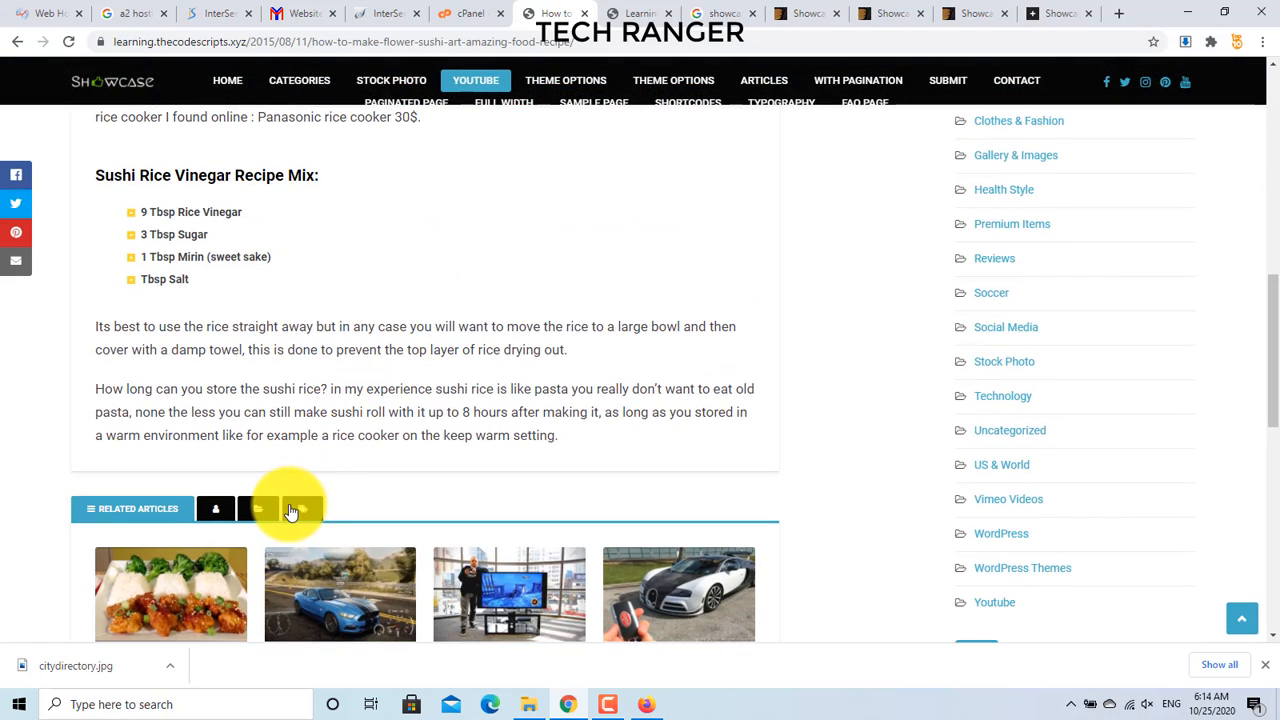
drag(1266, 343, 1262, 75)
Step: Look over the header menus, then return to the homepage via the Showcase logo
mouse_move(597, 119)
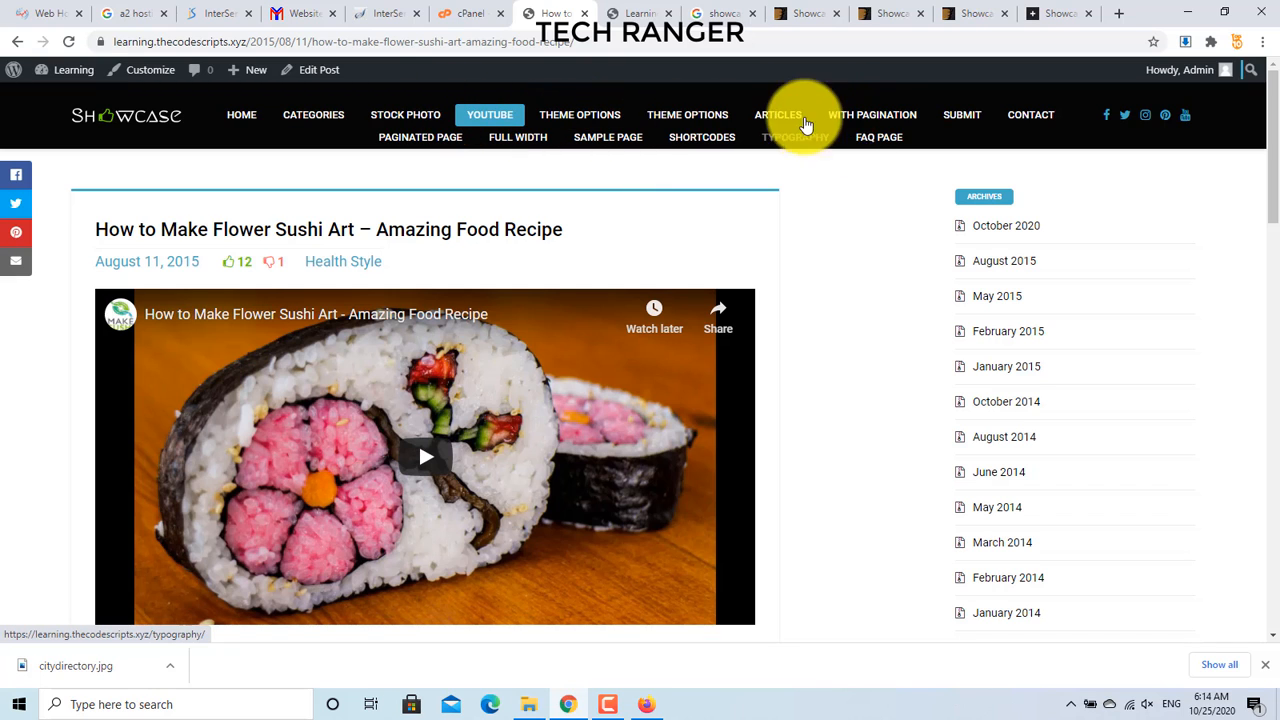
mouse_move(808, 133)
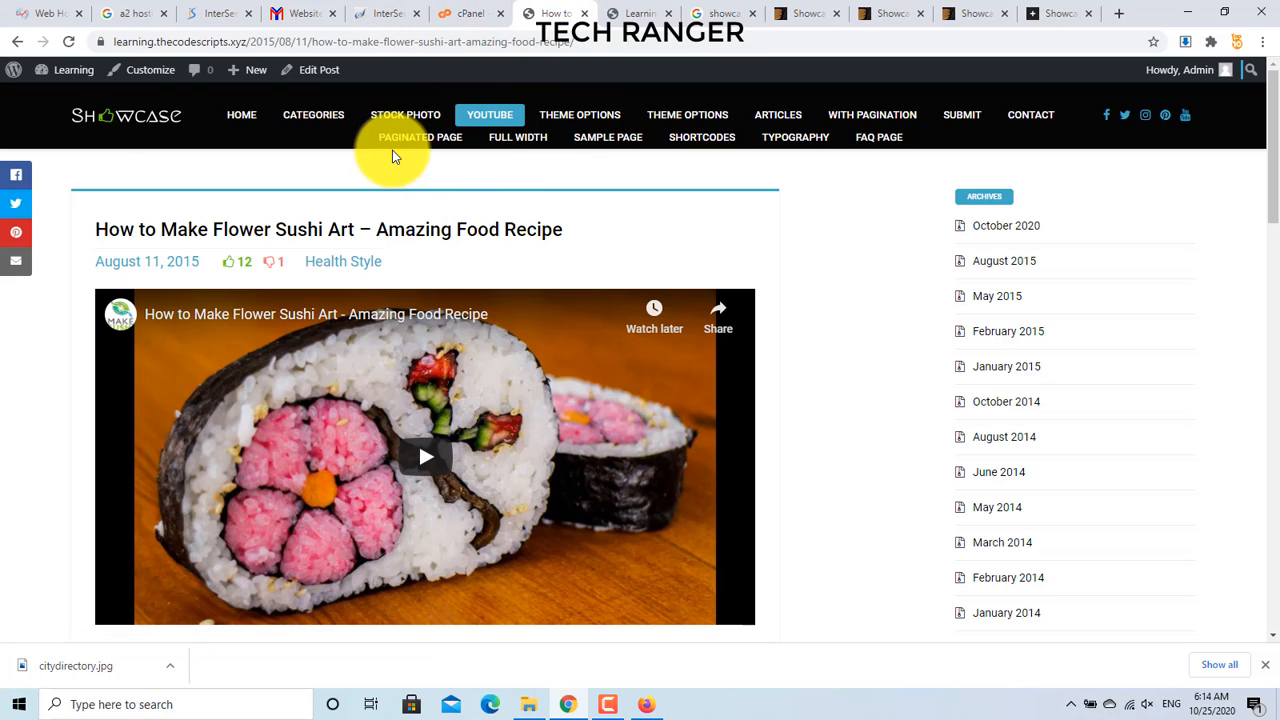
click(100, 130)
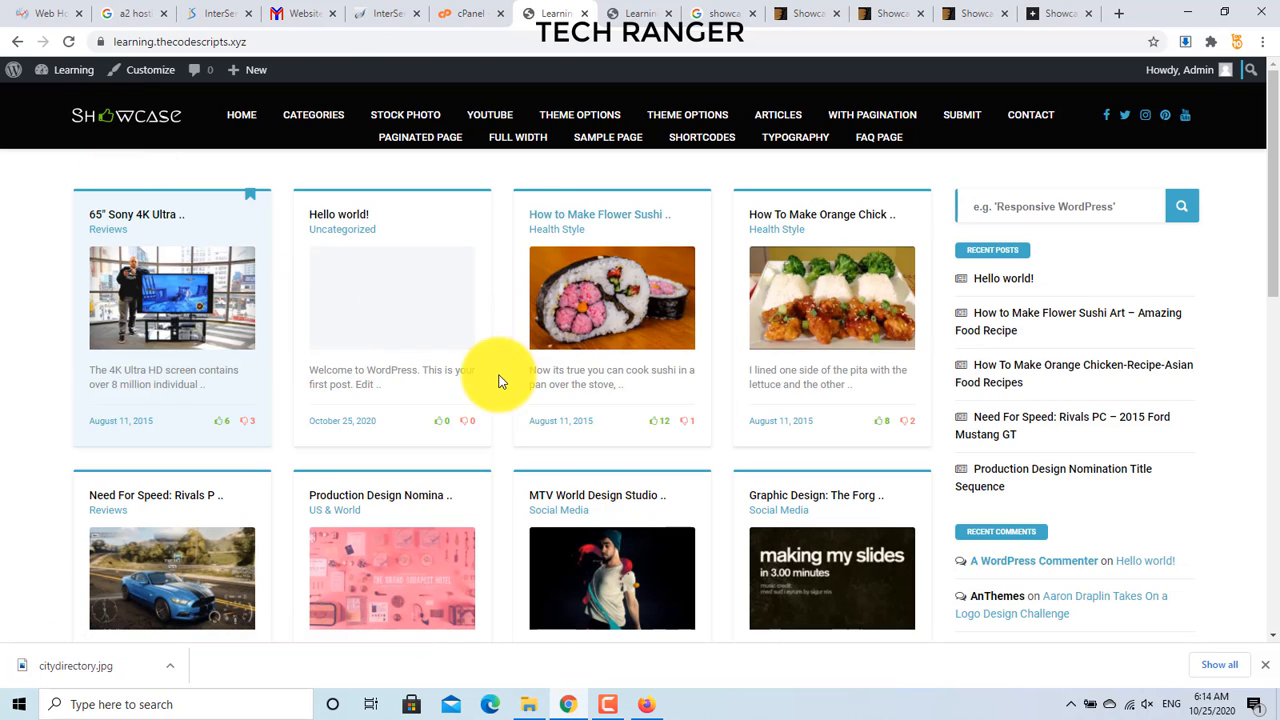
Step: Reopen the How to Make Flower Sushi Art post and scroll through its embedded video
click(595, 285)
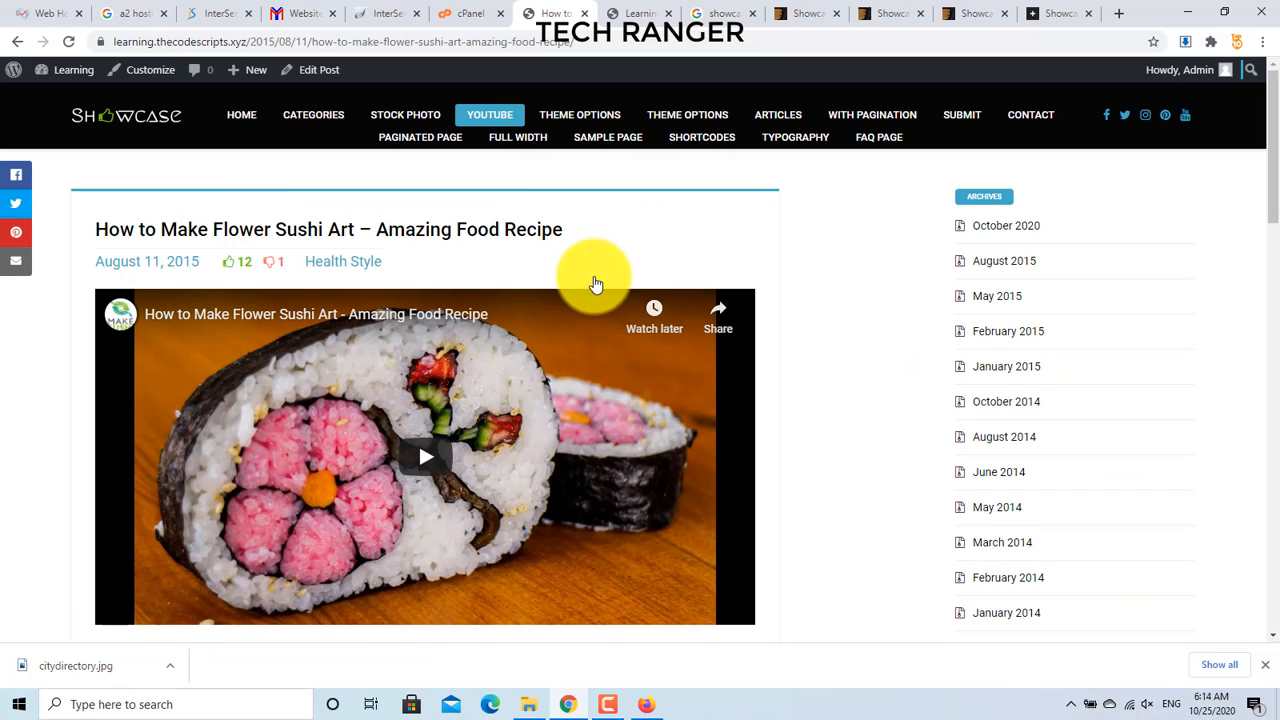
mouse_move(1270, 145)
mouse_down()
mouse_move(1268, 392)
mouse_move(1240, 515)
mouse_move(1278, 325)
mouse_move(1266, 129)
mouse_up()
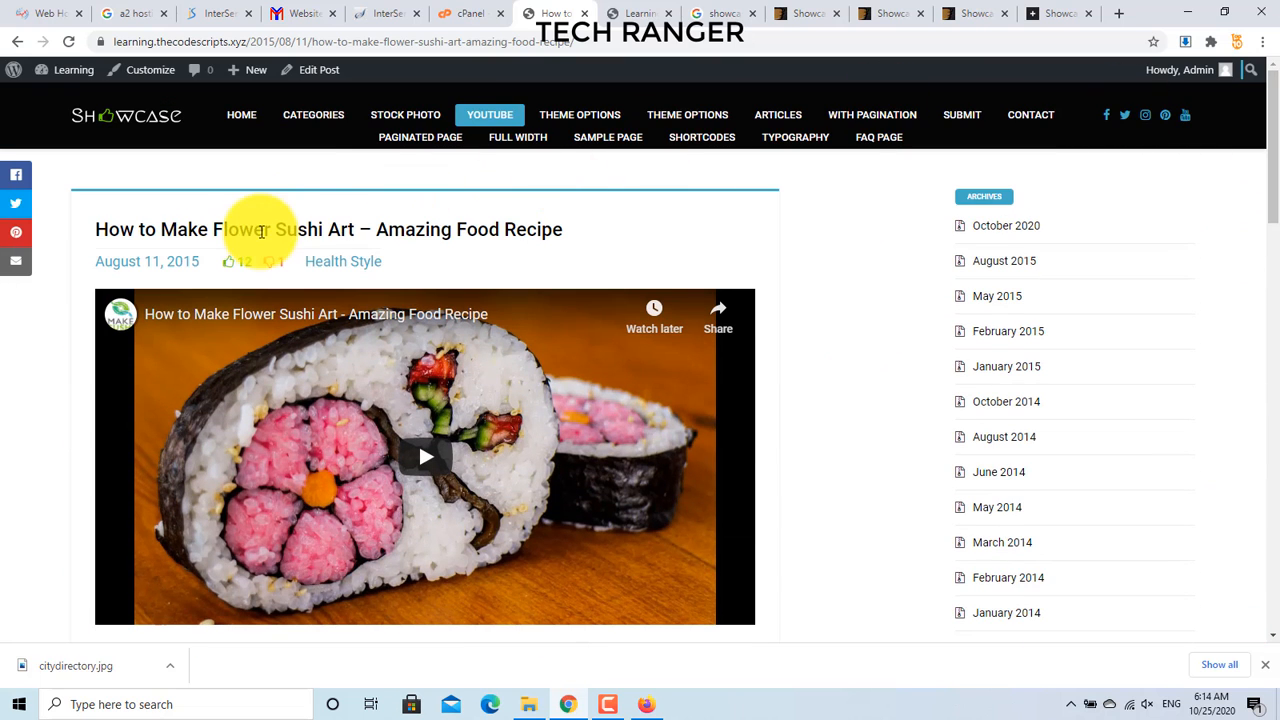
mouse_move(300, 122)
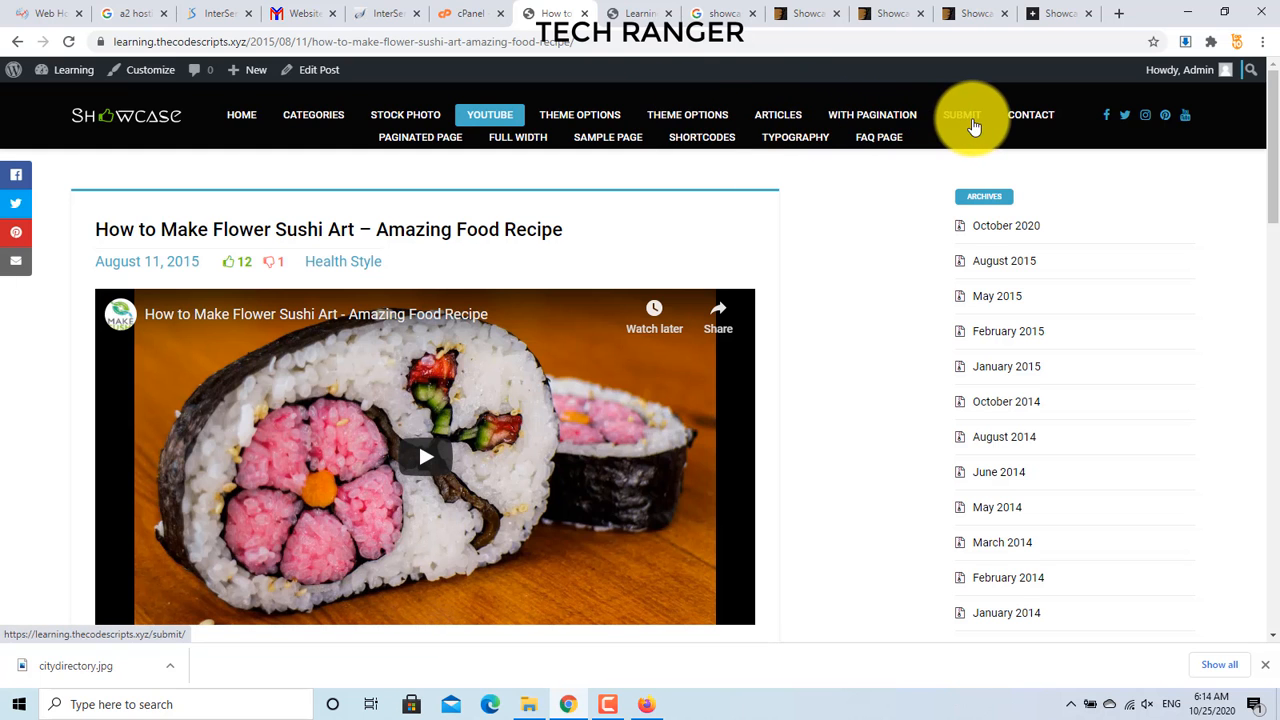
mouse_move(1268, 137)
mouse_down()
mouse_move(1268, 229)
mouse_move(1243, 277)
mouse_move(1243, 378)
mouse_move(1260, 145)
mouse_up()
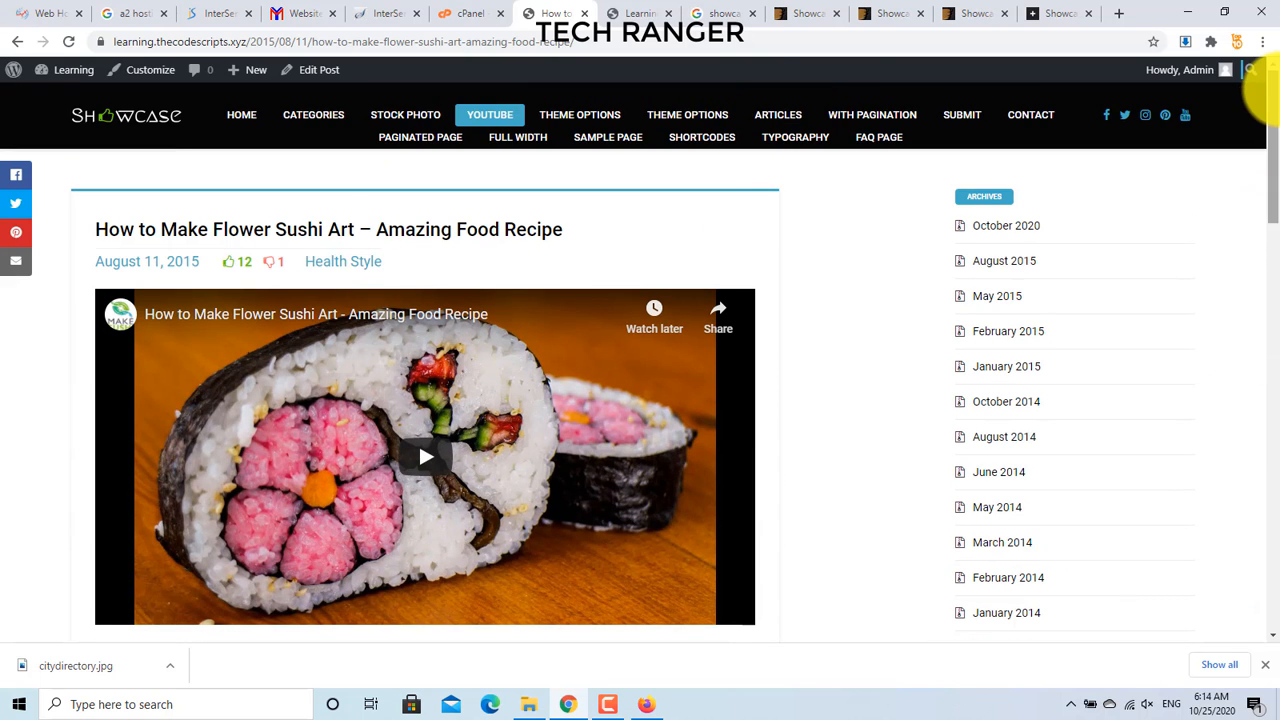